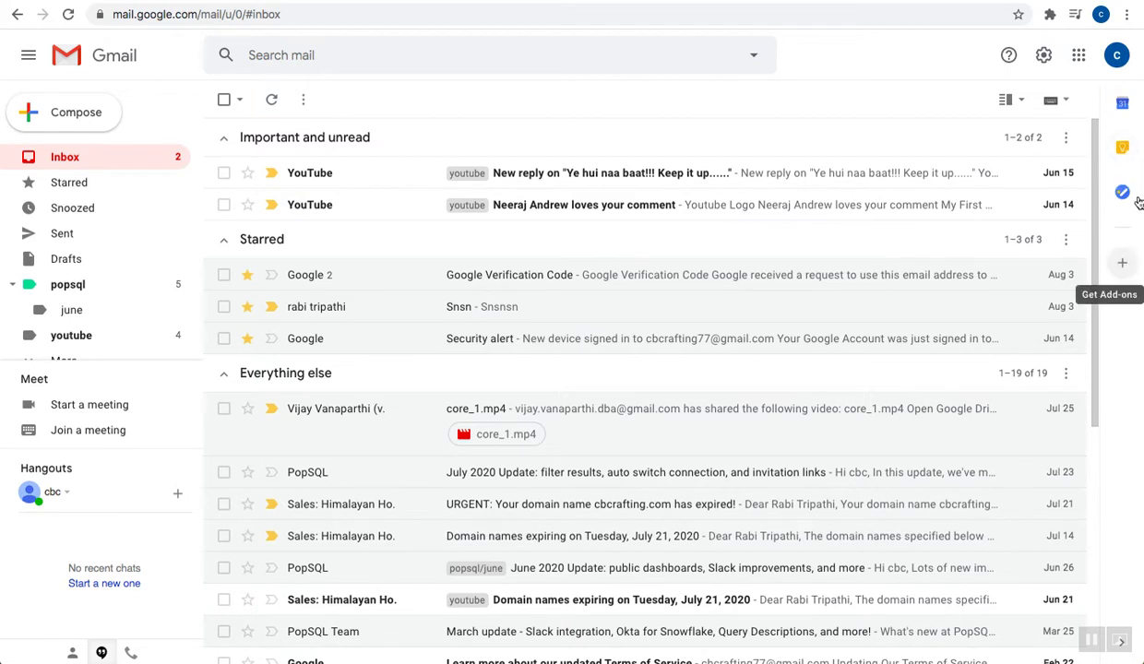
Open the Calendar side panel and scroll its event list back to late January 2020
left_click(1122, 104)
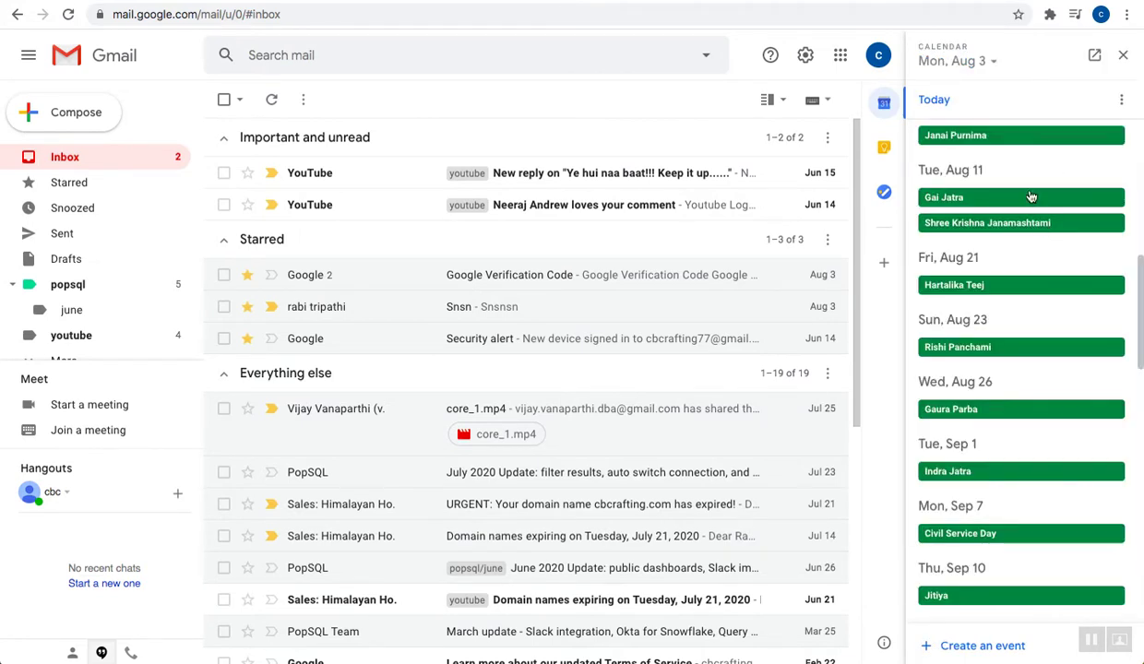
scroll(1034, 194, "up", 3)
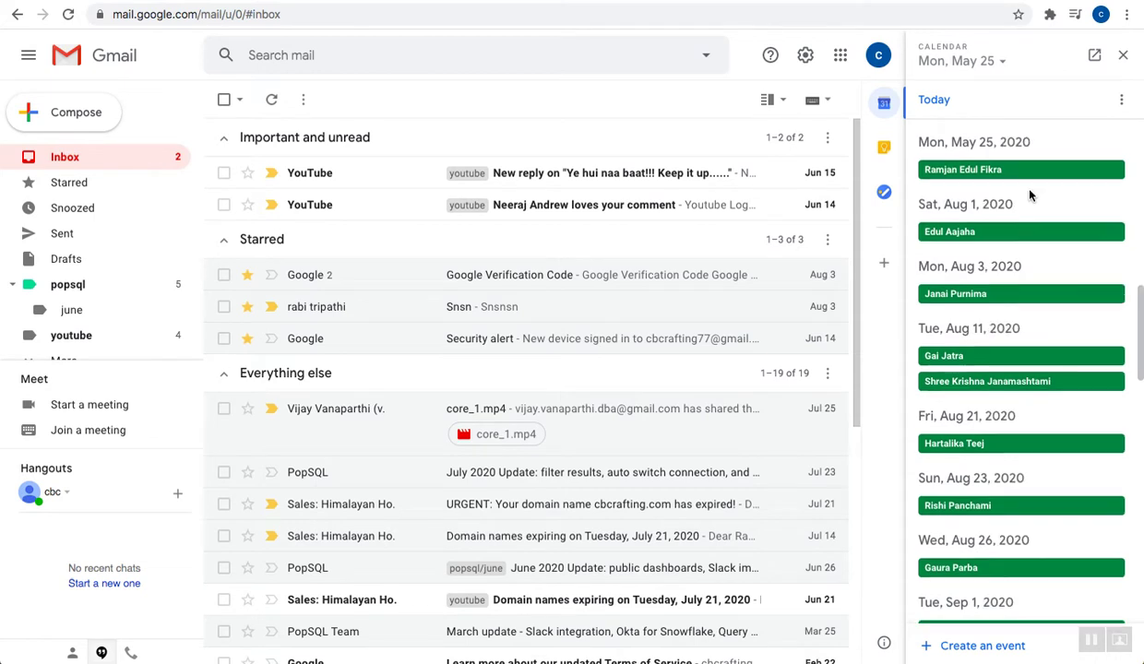
scroll(1030, 195, "up", 3)
scroll(1030, 195, "up", 1)
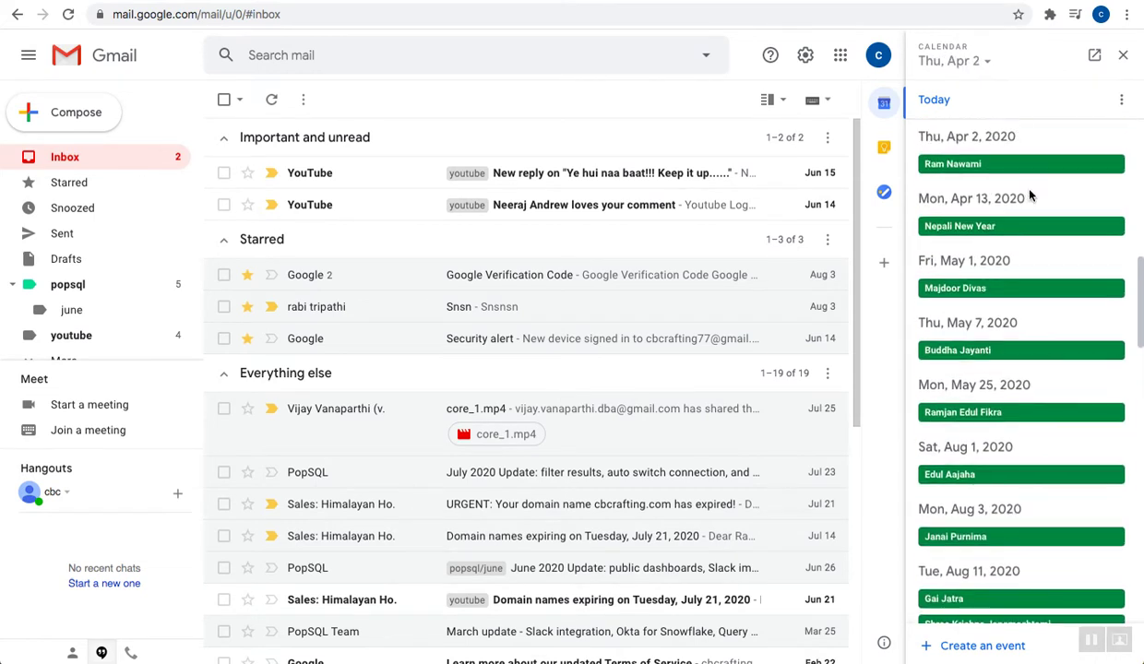
scroll(964, 267, "up", 5)
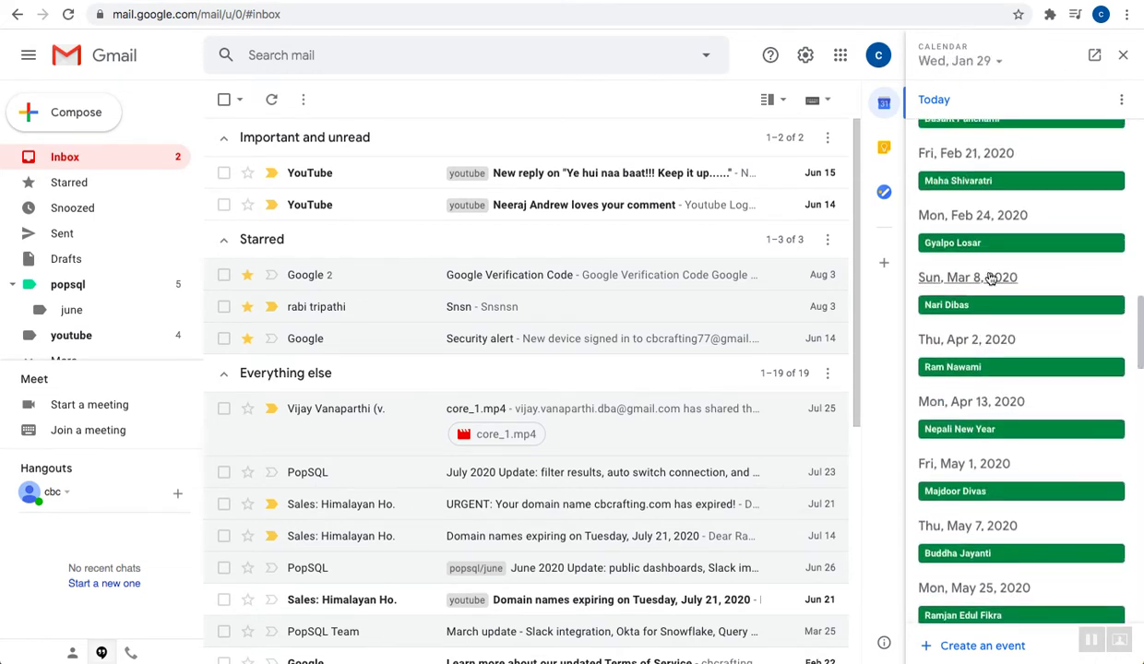
Trash the 'What's new at PopSQL?' Keep note, then open the G Suite Marketplace add-ons store
left_click(1126, 58)
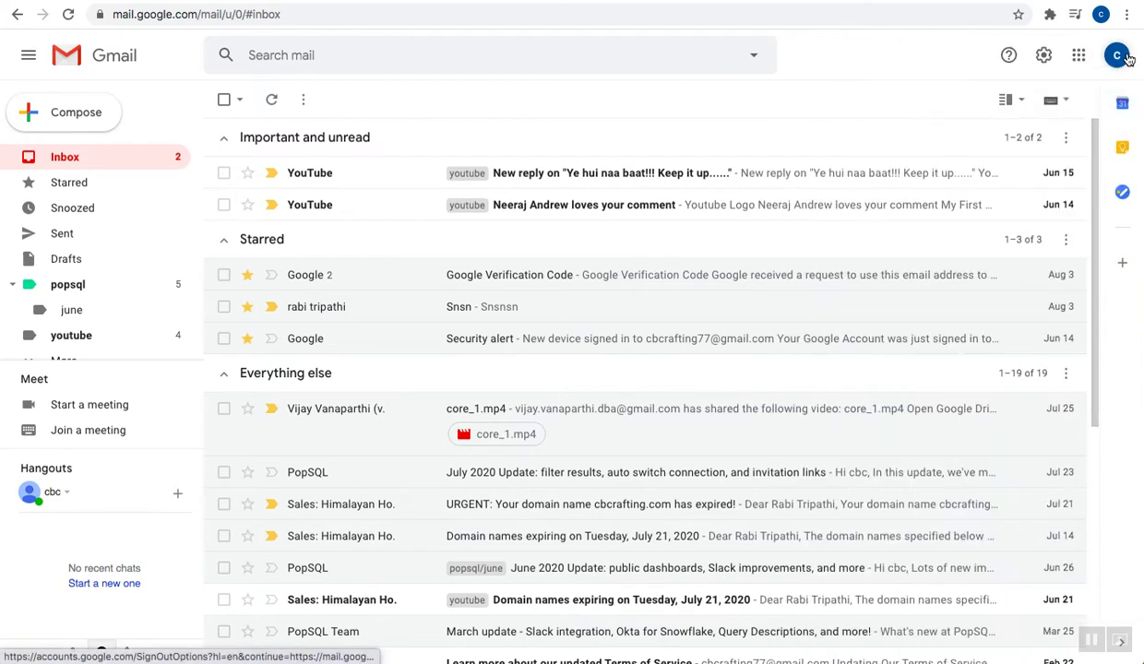
left_click(1124, 149)
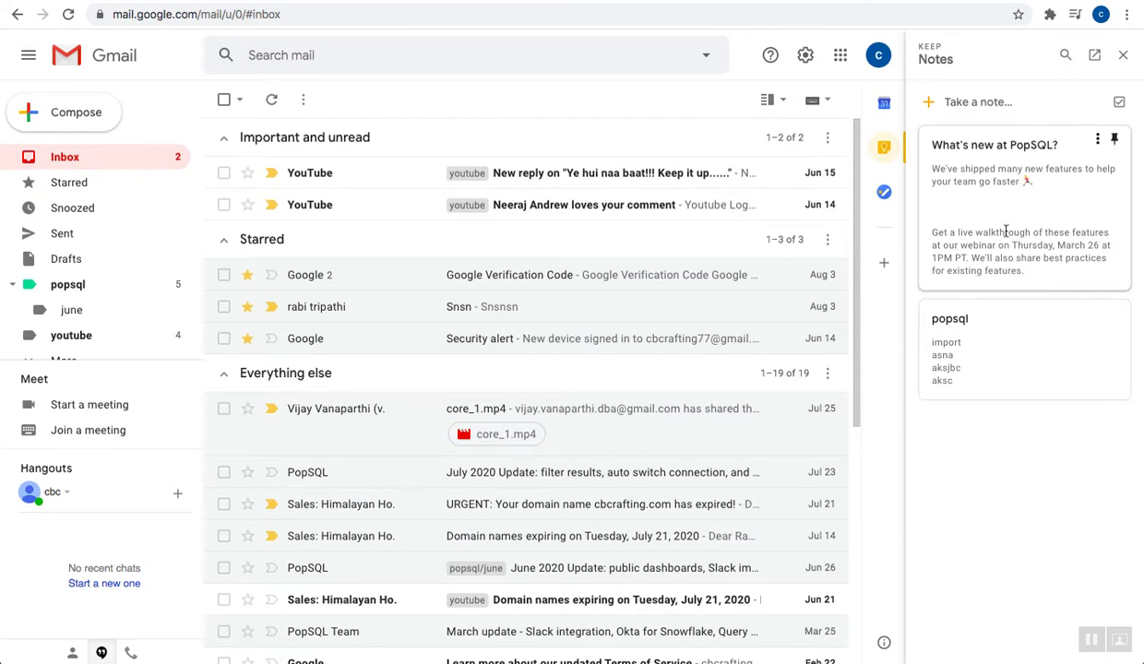
left_click(1097, 138)
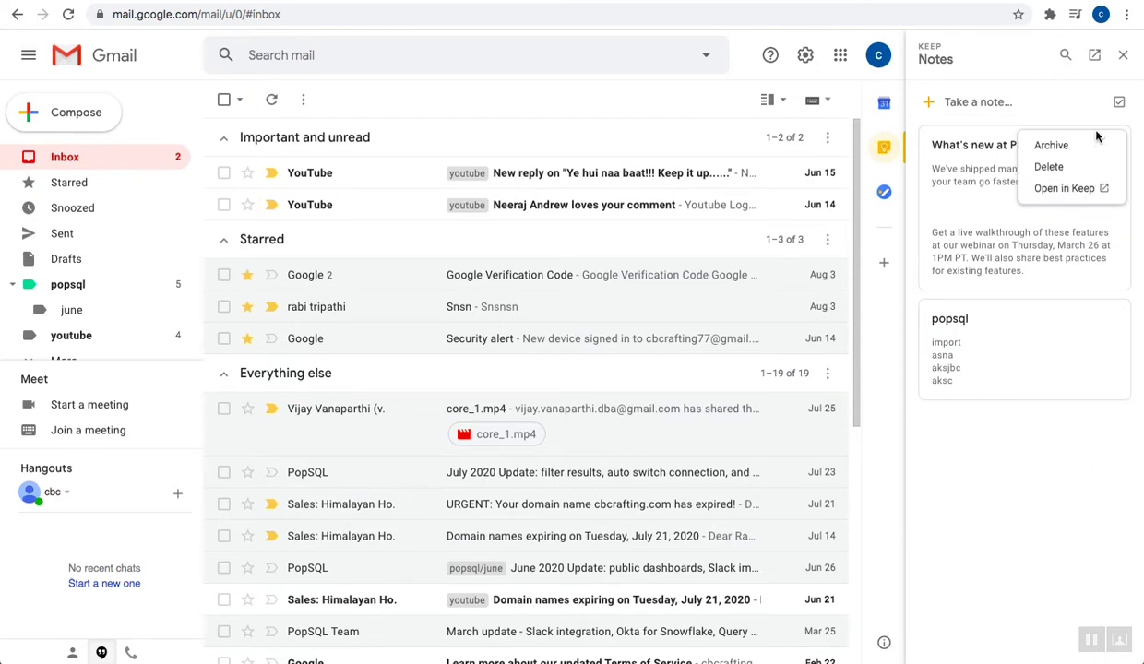
left_click(1047, 168)
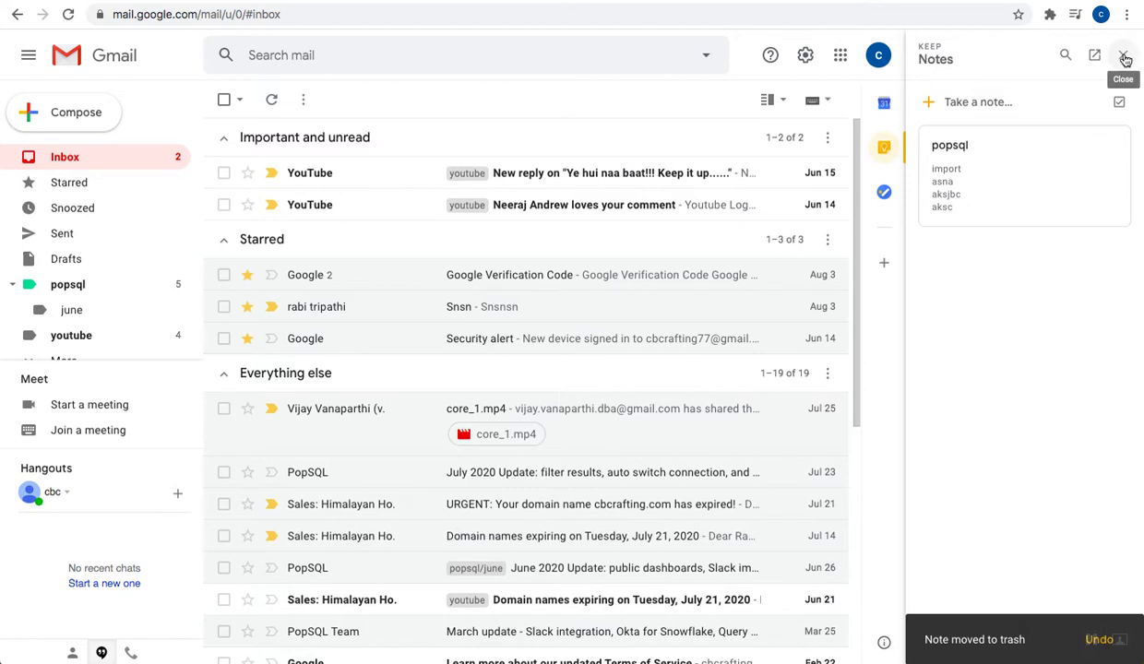
left_click(1122, 56)
left_click(1123, 266)
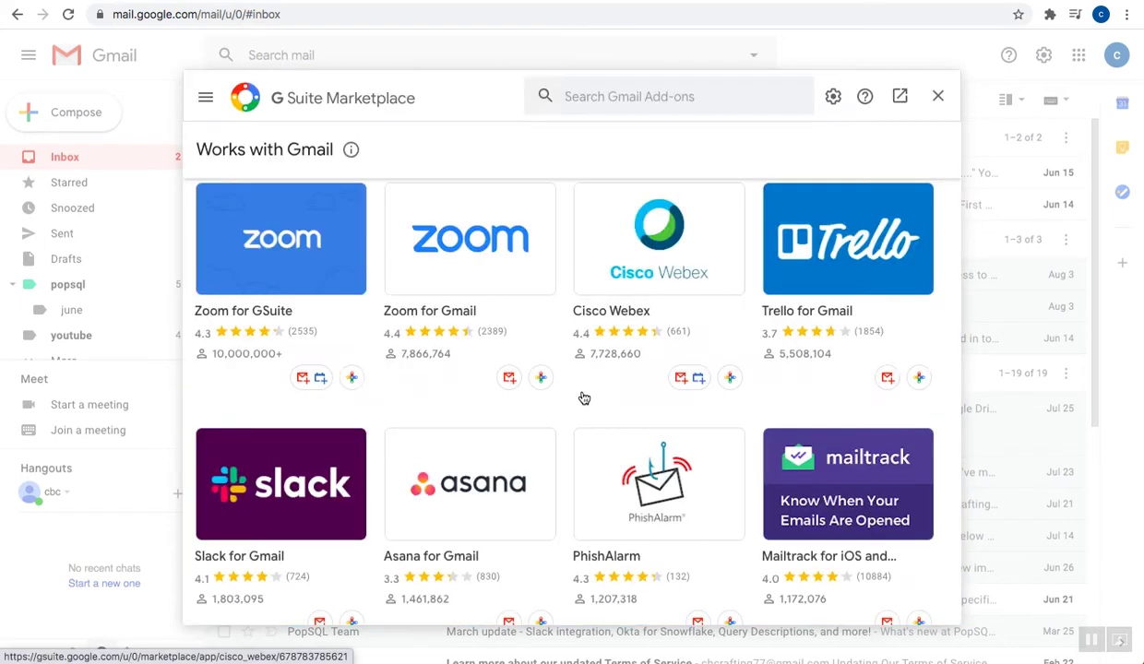
Browse the G Suite Marketplace, view the SignRequest add-on's details, then close the marketplace
scroll(584, 397, "down", 4)
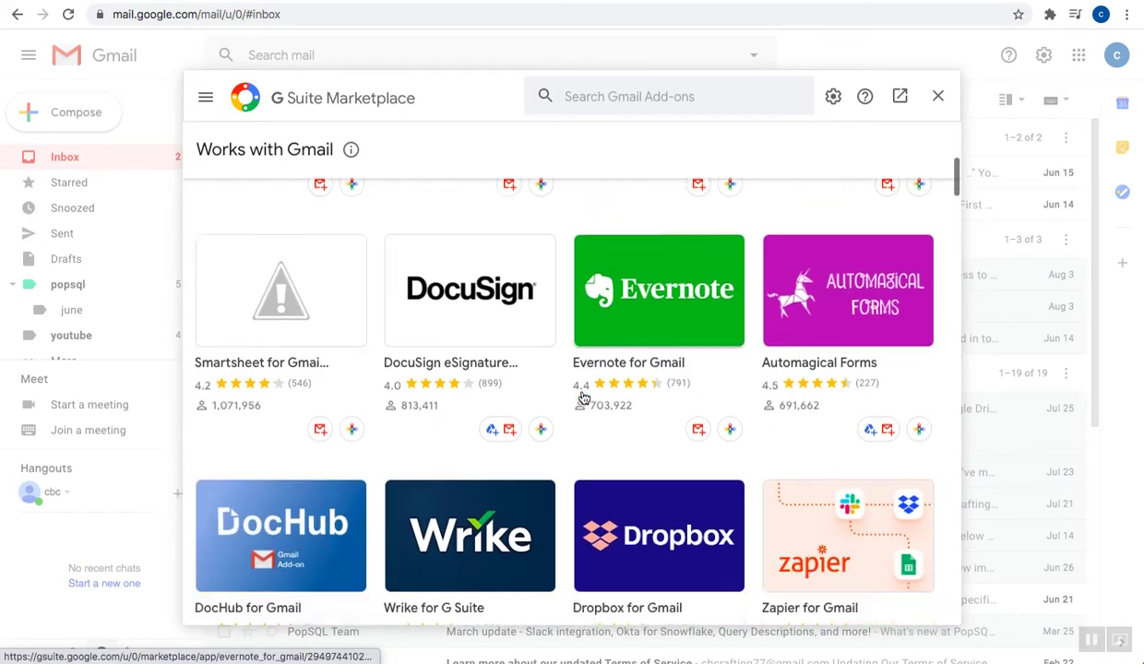
scroll(583, 397, "down", 6)
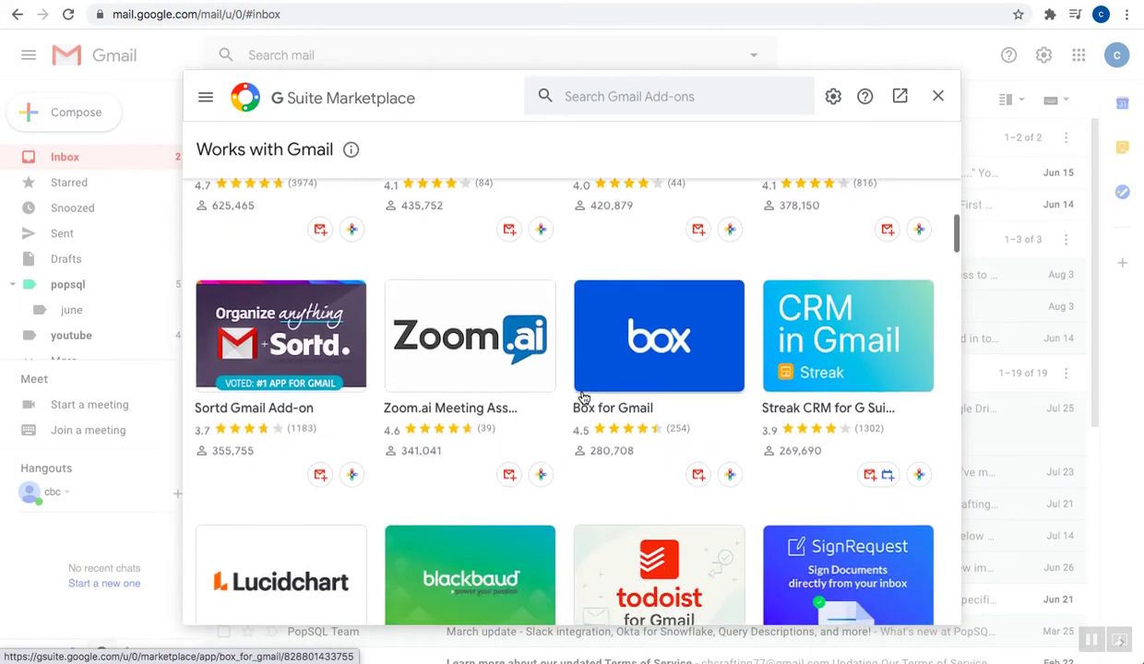
scroll(584, 397, "down", 3)
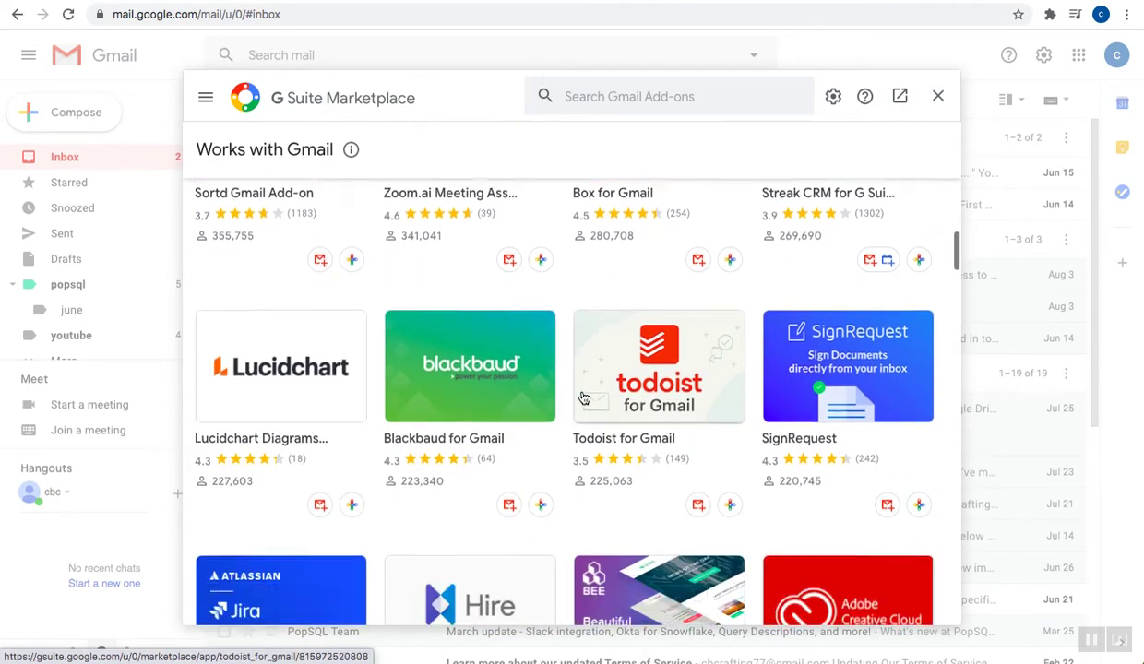
scroll(582, 397, "up", 2)
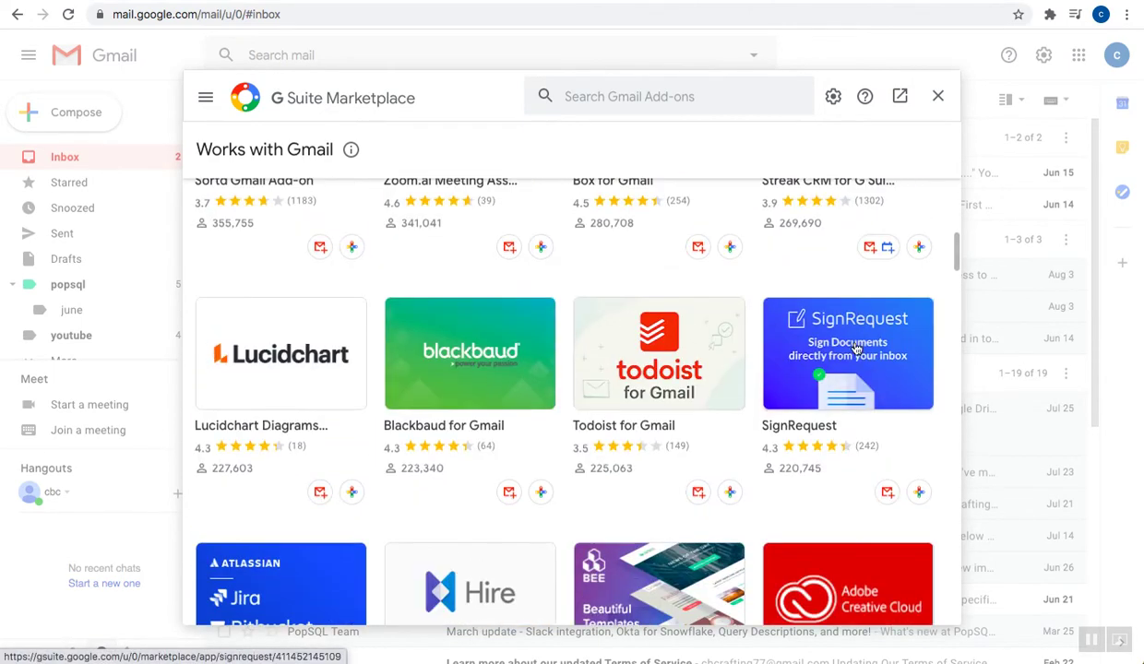
left_click(835, 368)
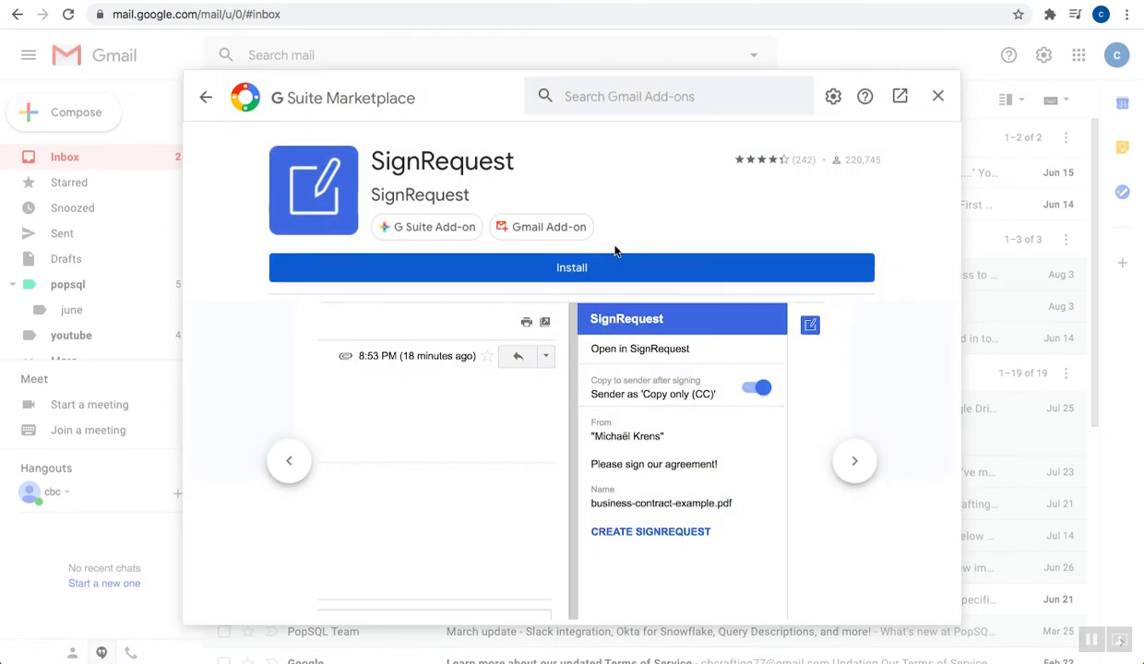
left_click(937, 95)
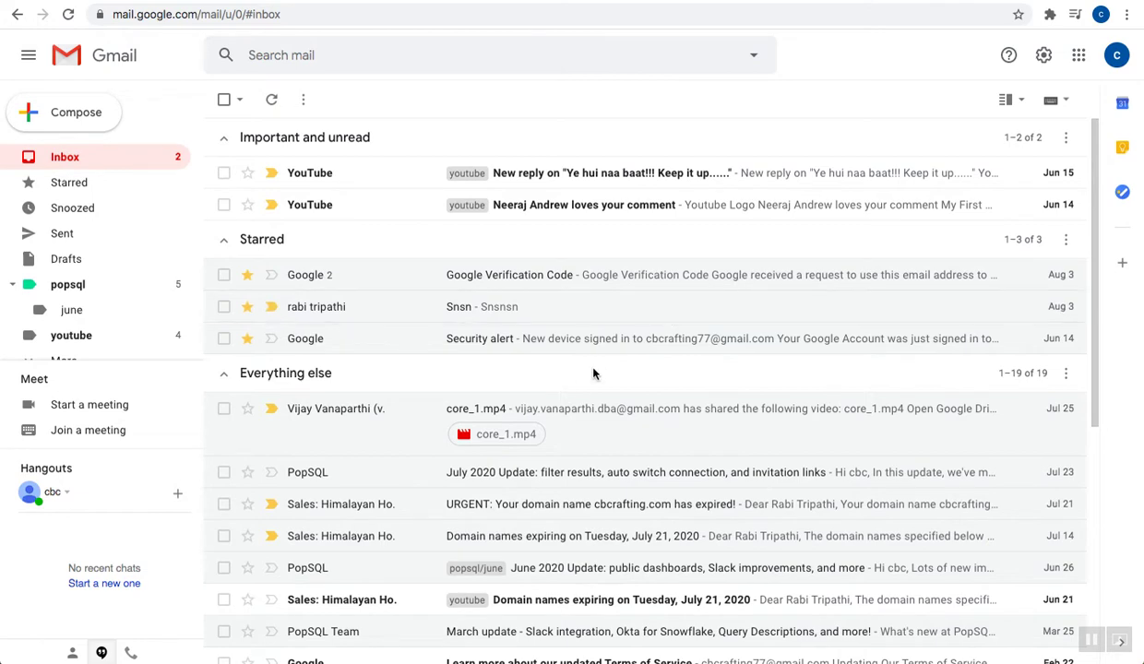
Open the PopSQL Team 'March update' email and show Keep notes beside it
scroll(579, 383, "down", 3)
scroll(579, 383, "down", 1)
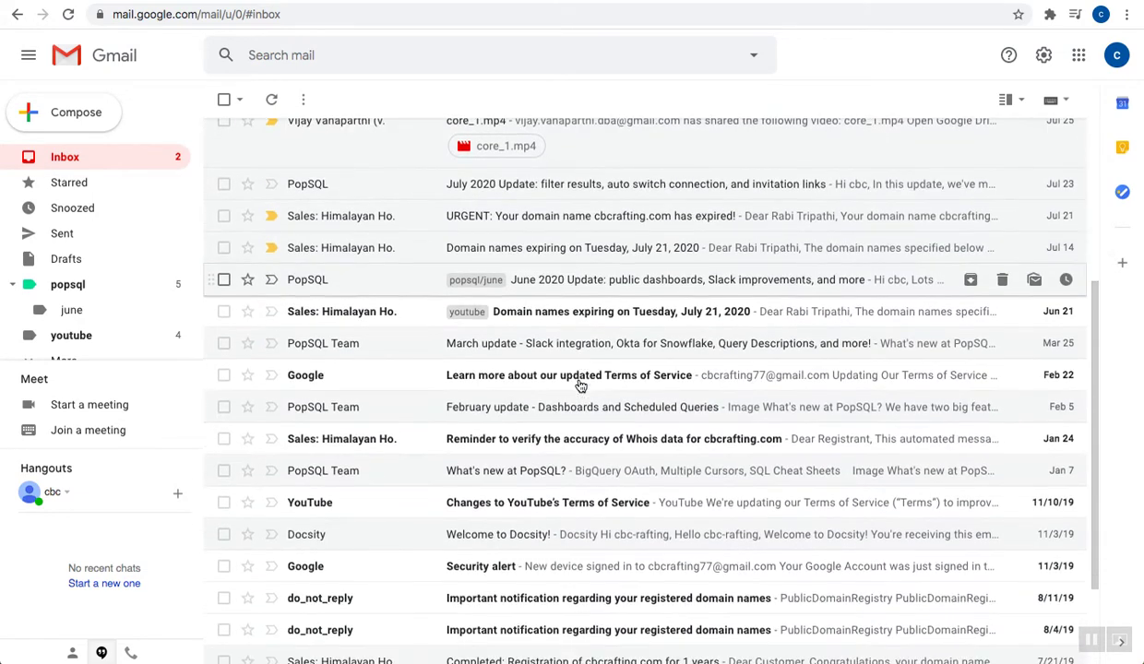
left_click(611, 343)
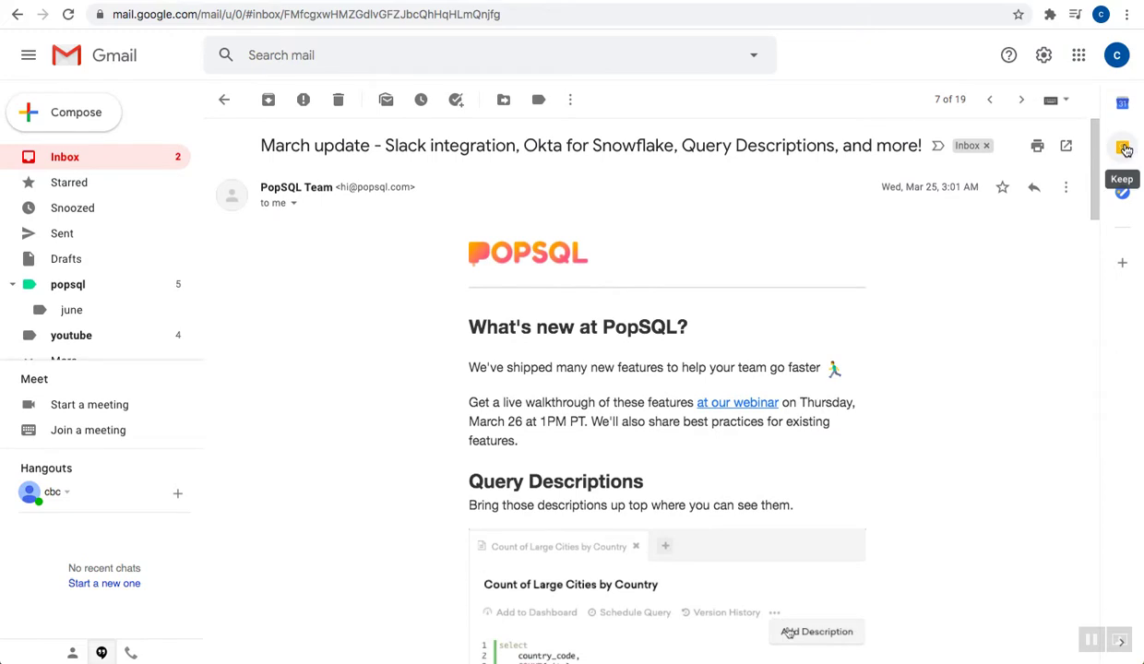
left_click(1121, 147)
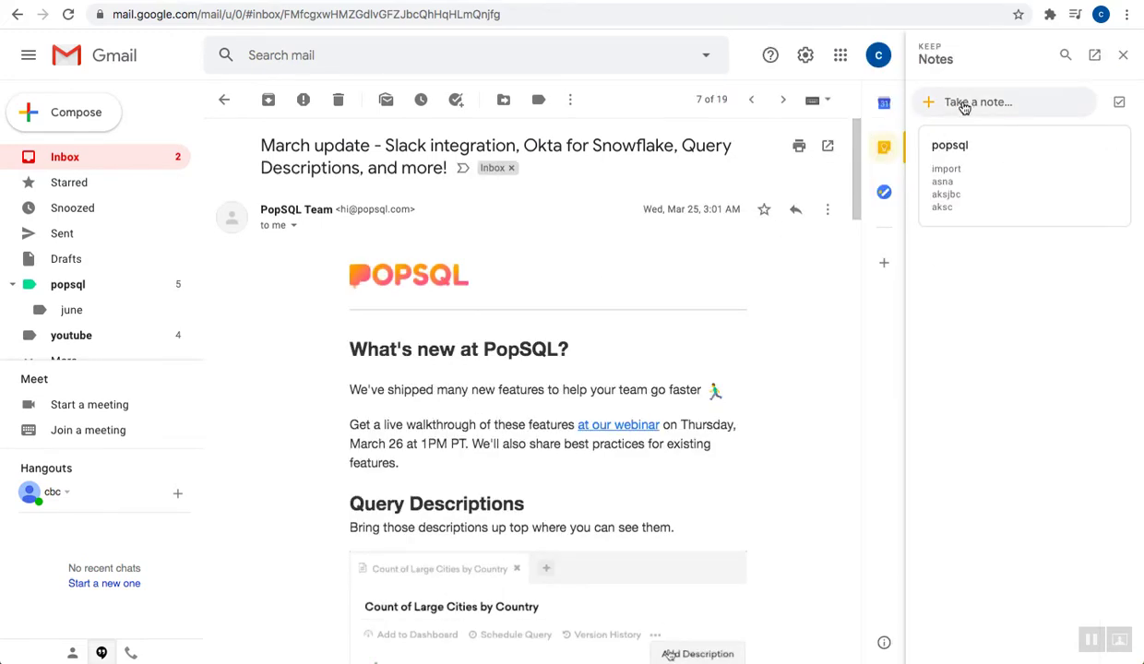
Start a new Keep note and paste the email's two intro paragraphs into its body
left_click(964, 105)
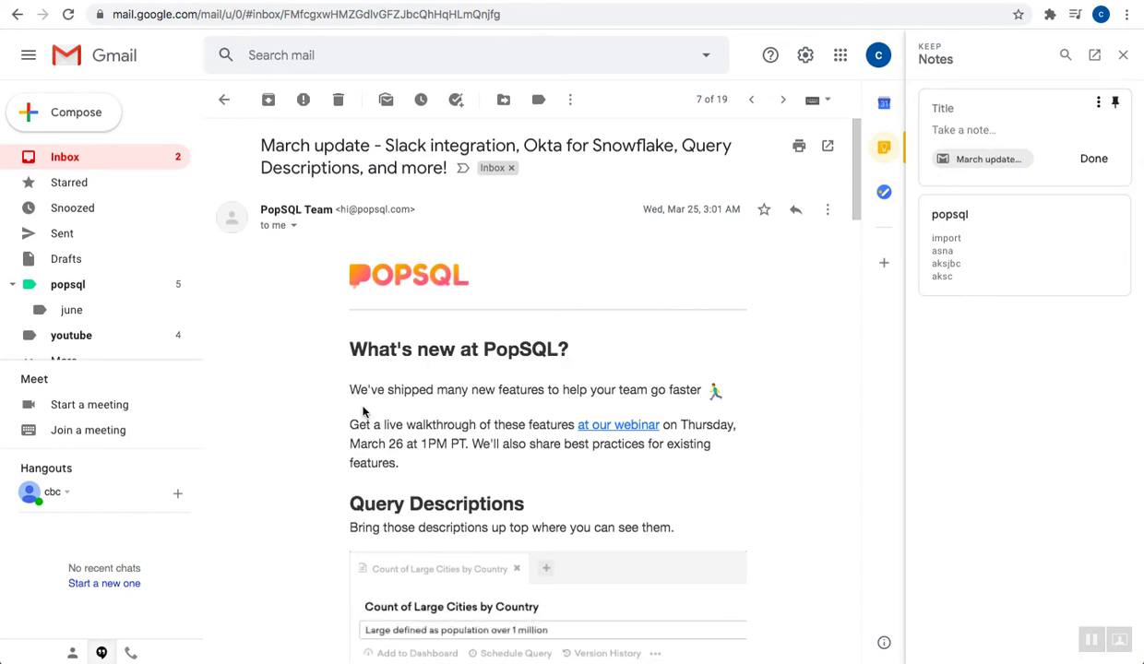
left_click_drag(350, 391, 410, 483)
key("ctrl+c")
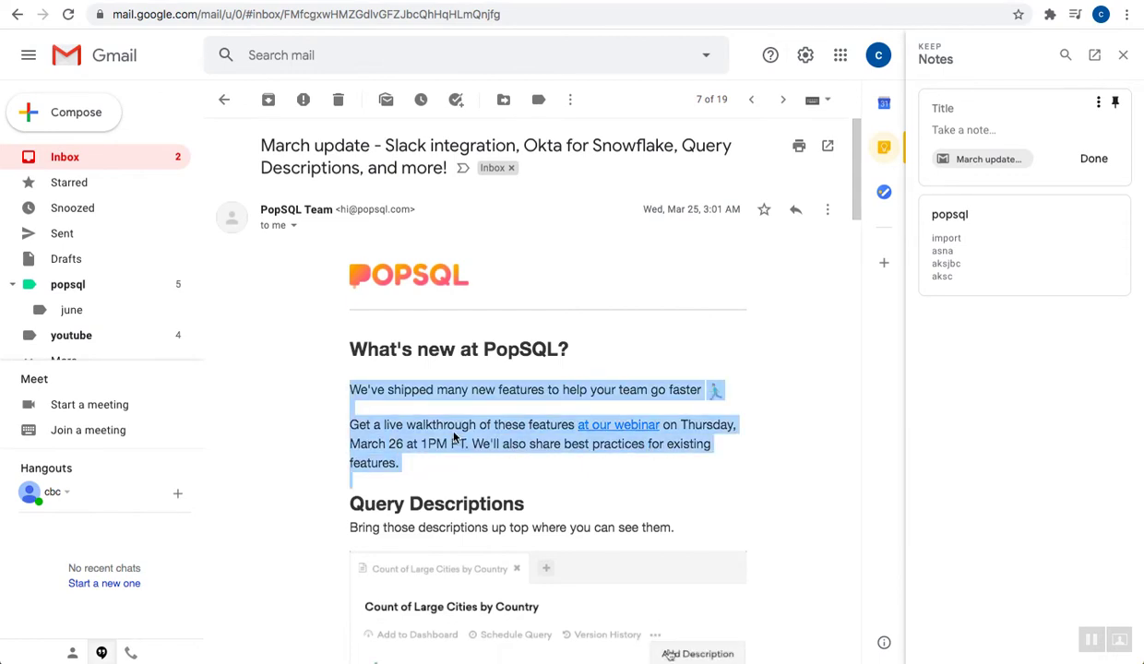
left_click(973, 130)
key("ctrl+v")
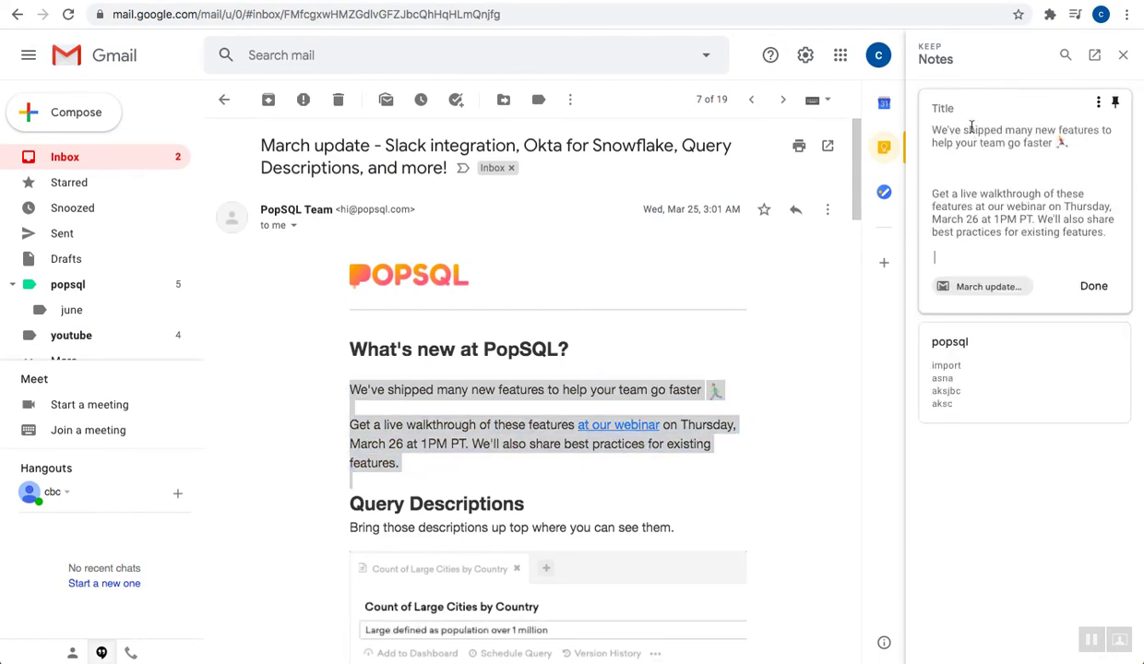
Title the note 'What's new at PopSQL?', save it, and open Keep in a new tab
left_click_drag(567, 349, 327, 327)
key("ctrl+c")
left_click(943, 106)
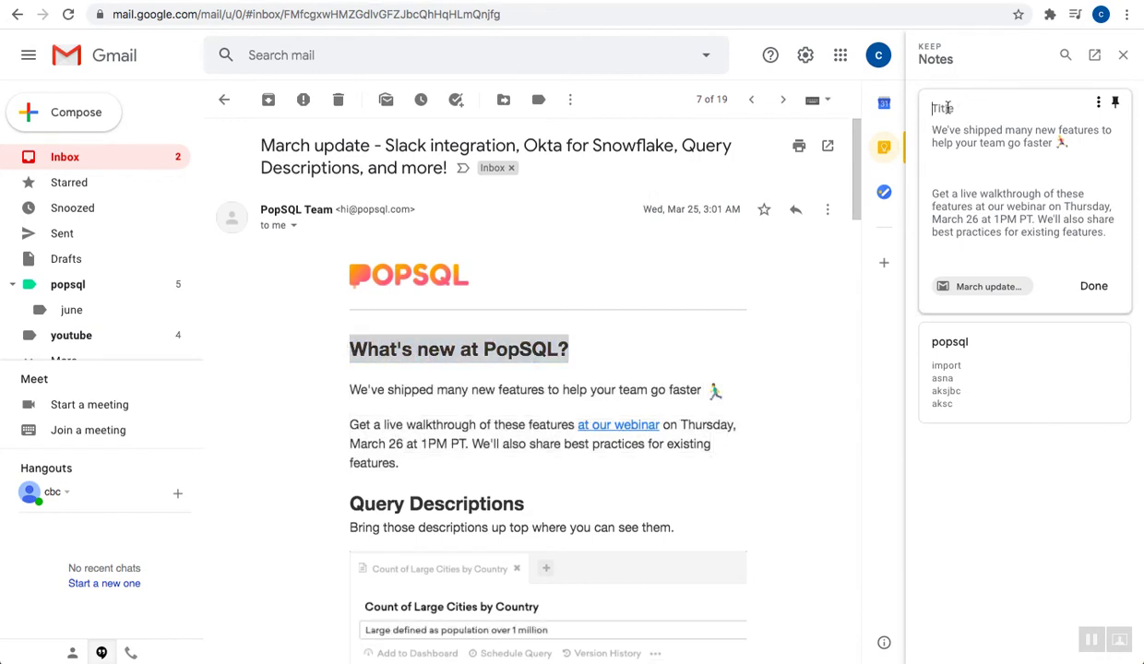
key("ctrl+v")
left_click(1093, 299)
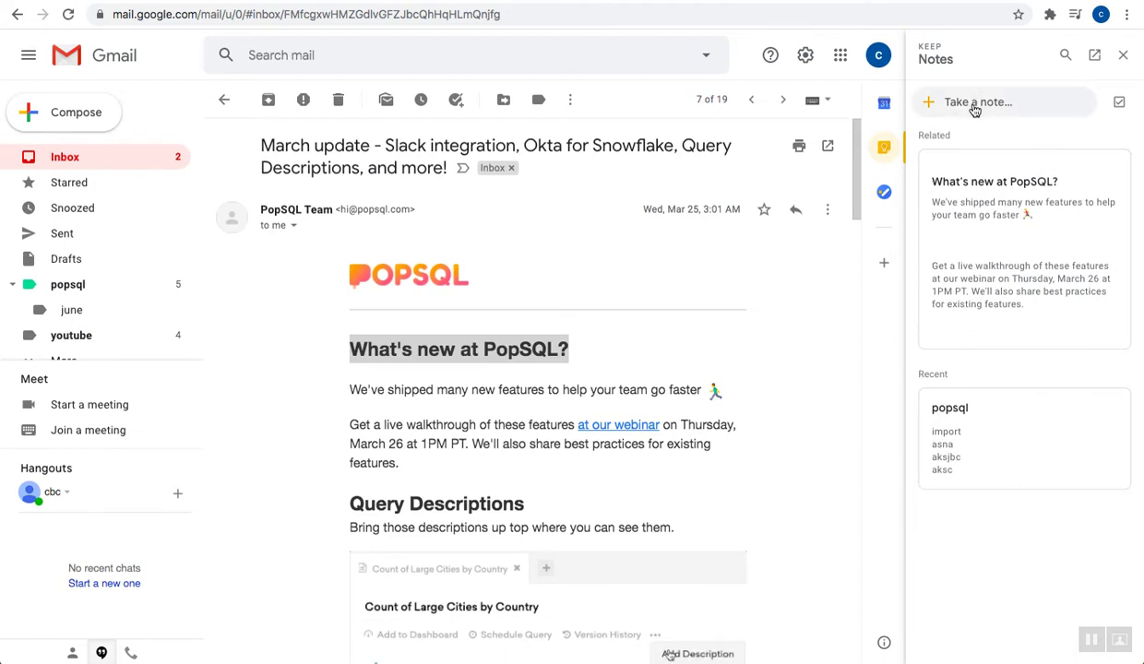
left_click(1096, 58)
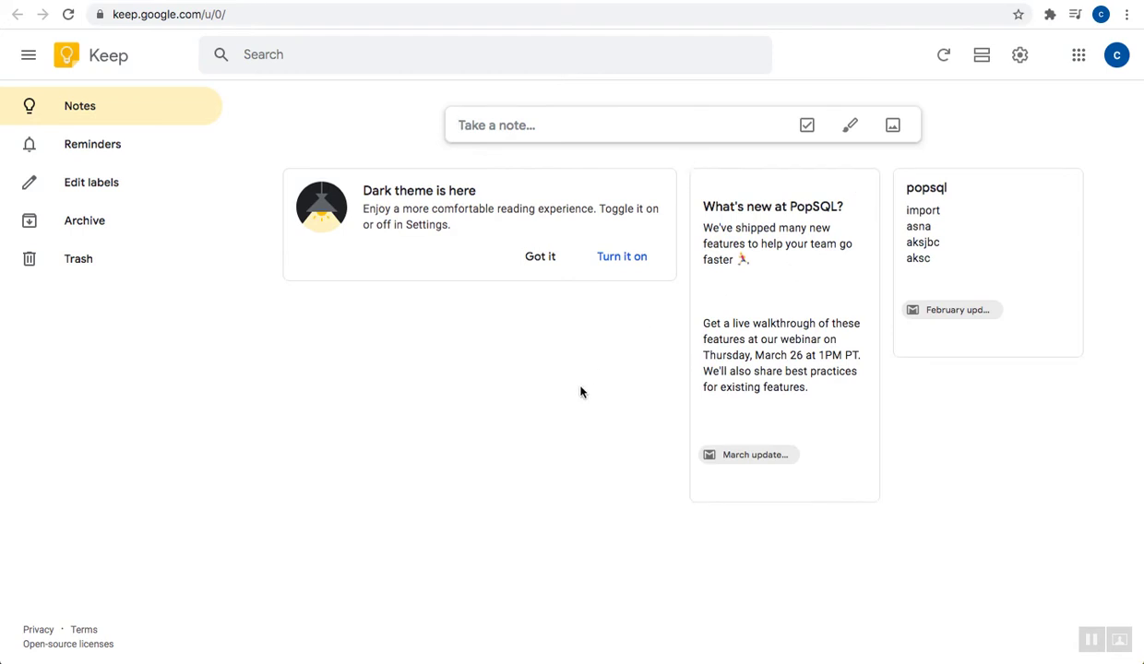
Give the 'What's new at PopSQL?' note a reminder for Aug 7, 2020 at 1:00 PM
mouse_move(715, 466)
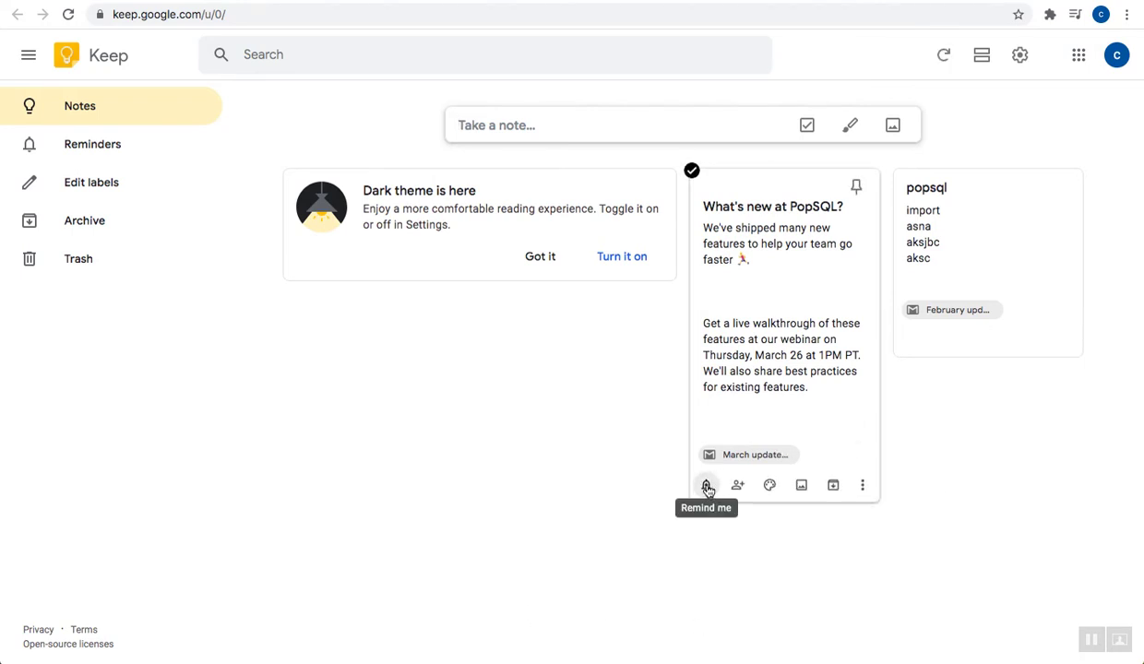
left_click(706, 487)
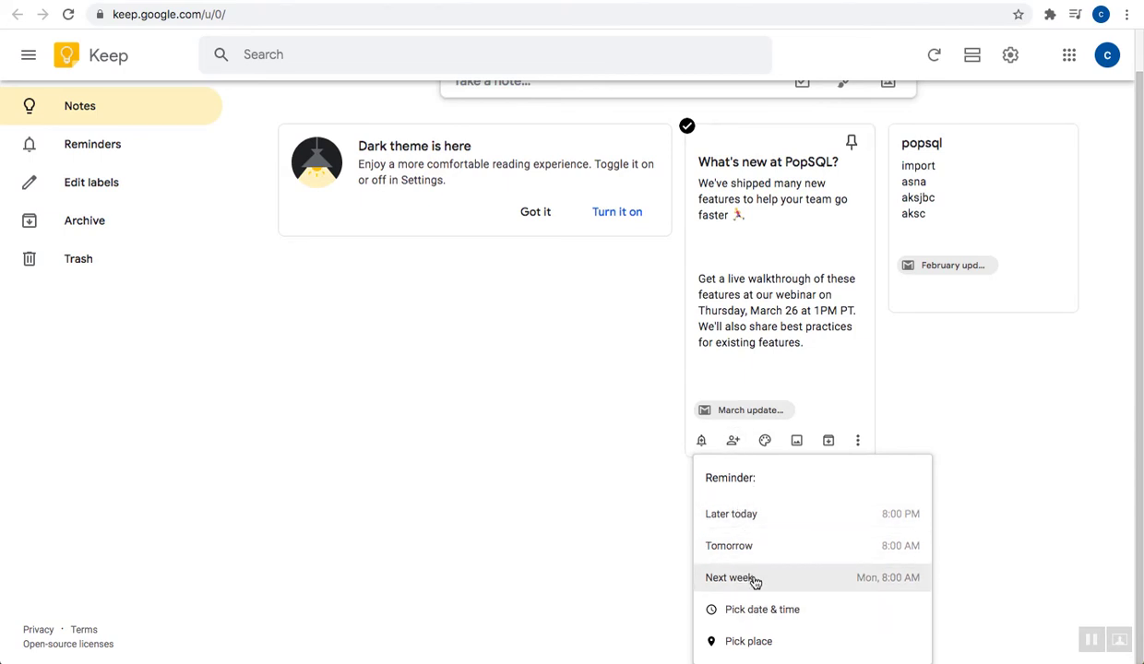
left_click(754, 614)
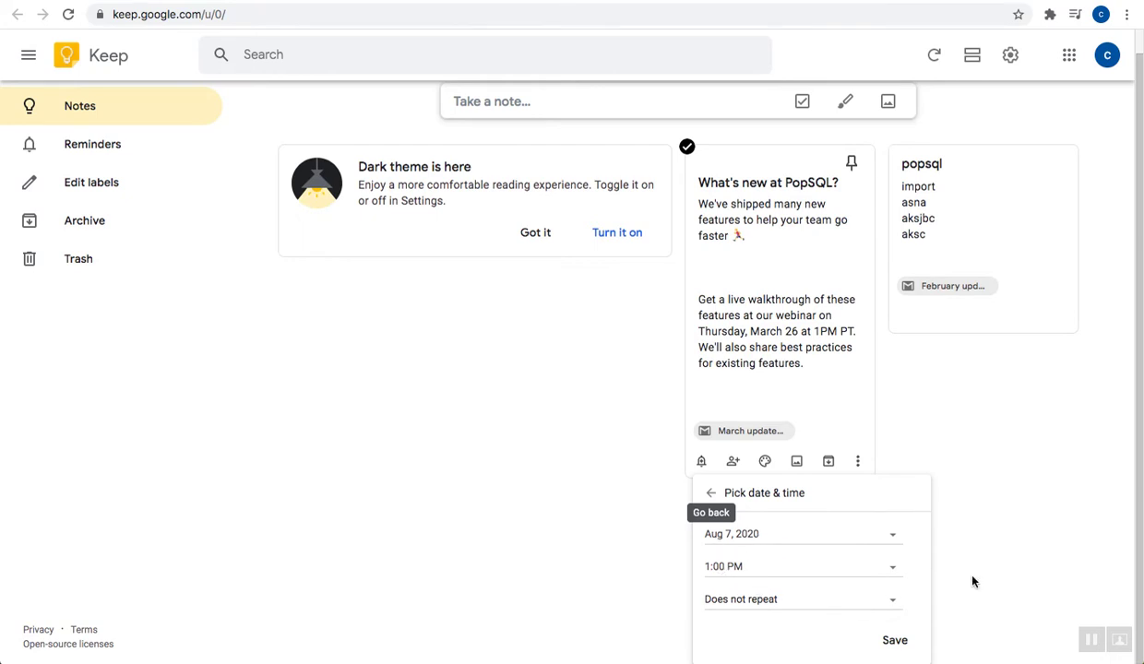
left_click(895, 640)
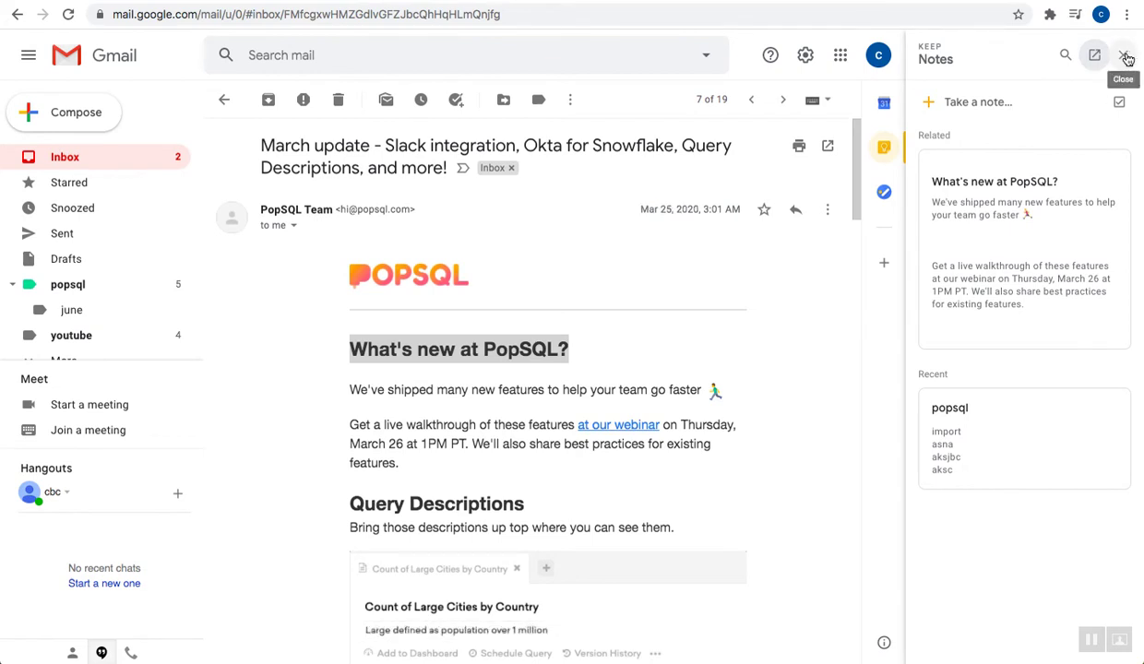
Hide Keep notes and create a Calendar event from the March update email
left_click(1126, 58)
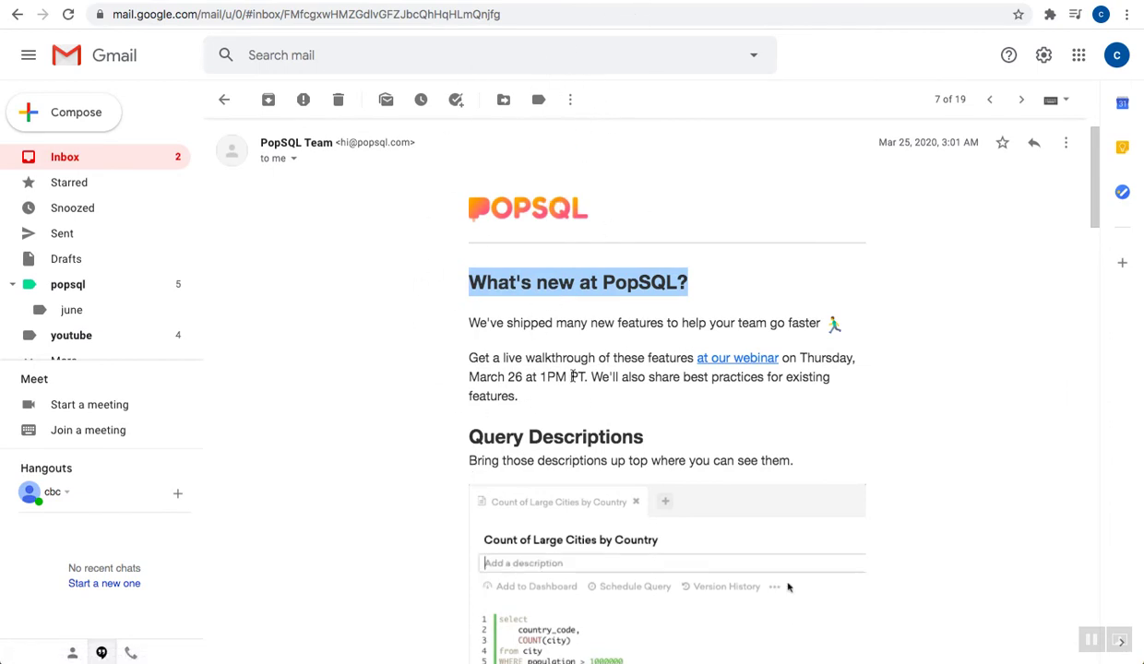
left_click(571, 101)
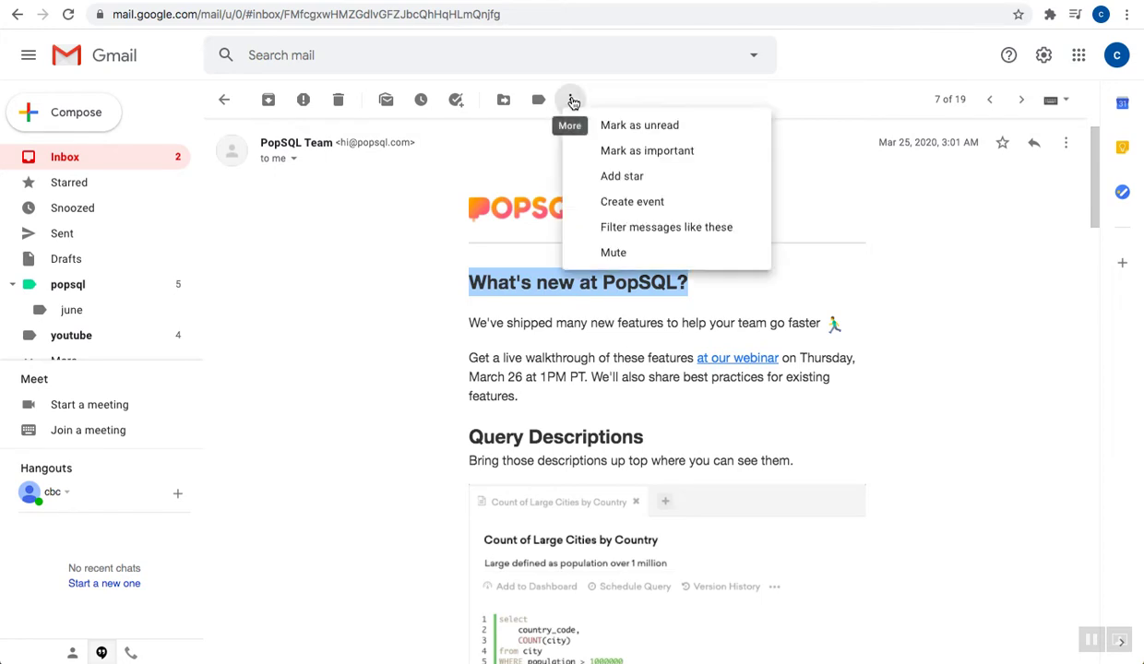
left_click(627, 209)
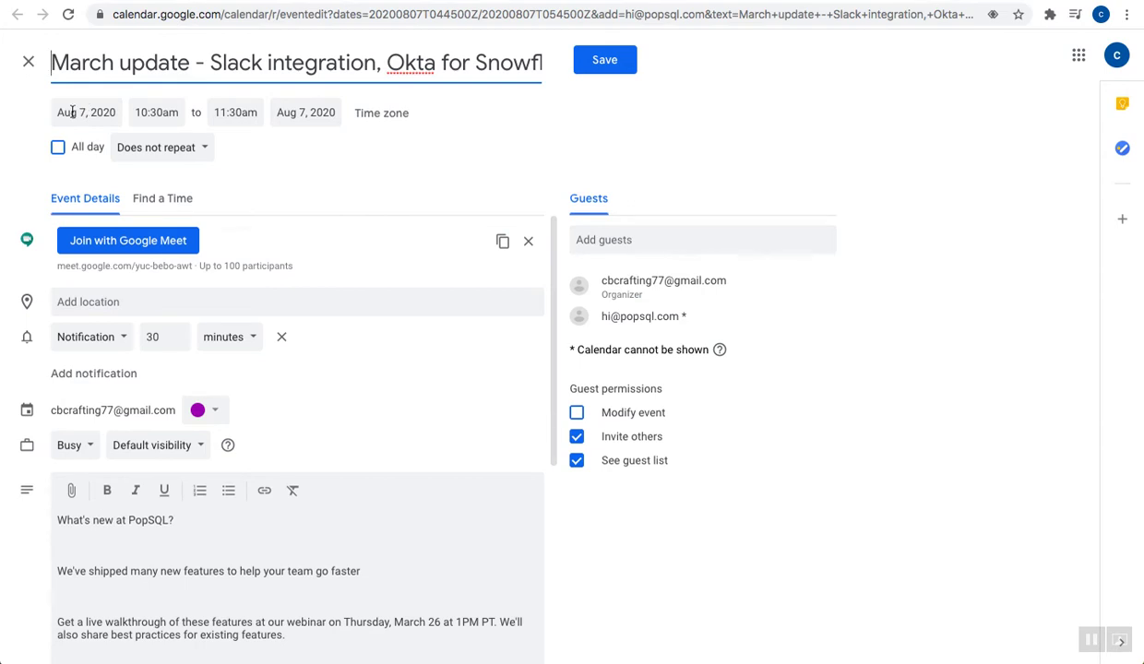
Change the event's date to Aug 9, 2020, leaving the time zone settings unchanged
left_click(72, 111)
left_click(81, 236)
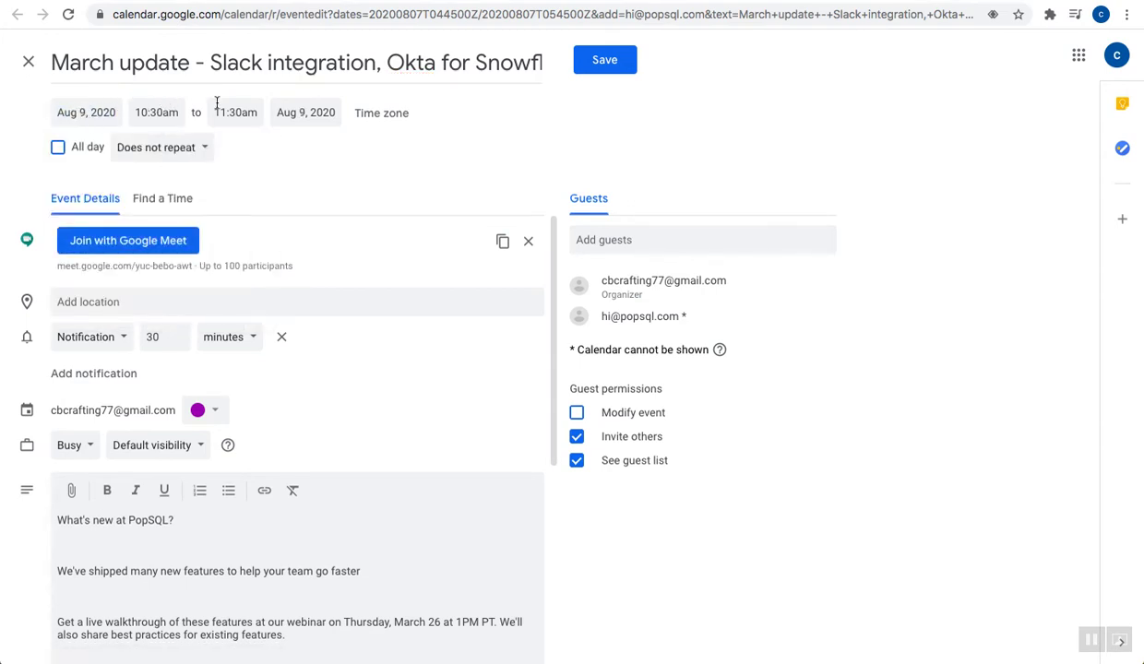
left_click(403, 114)
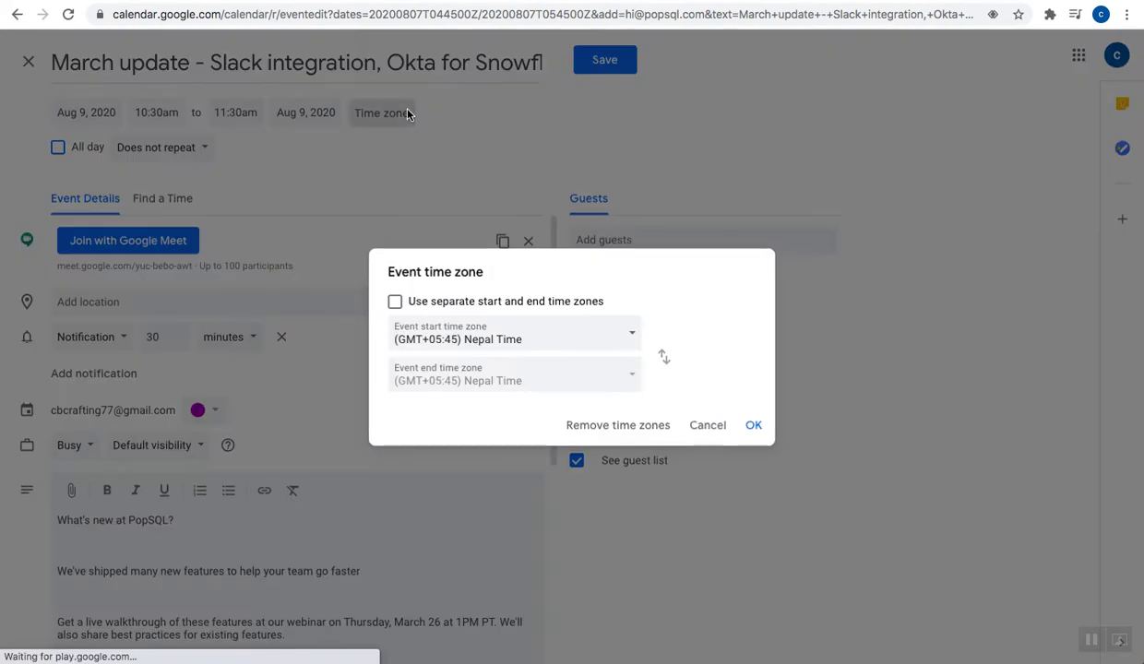
left_click(582, 344)
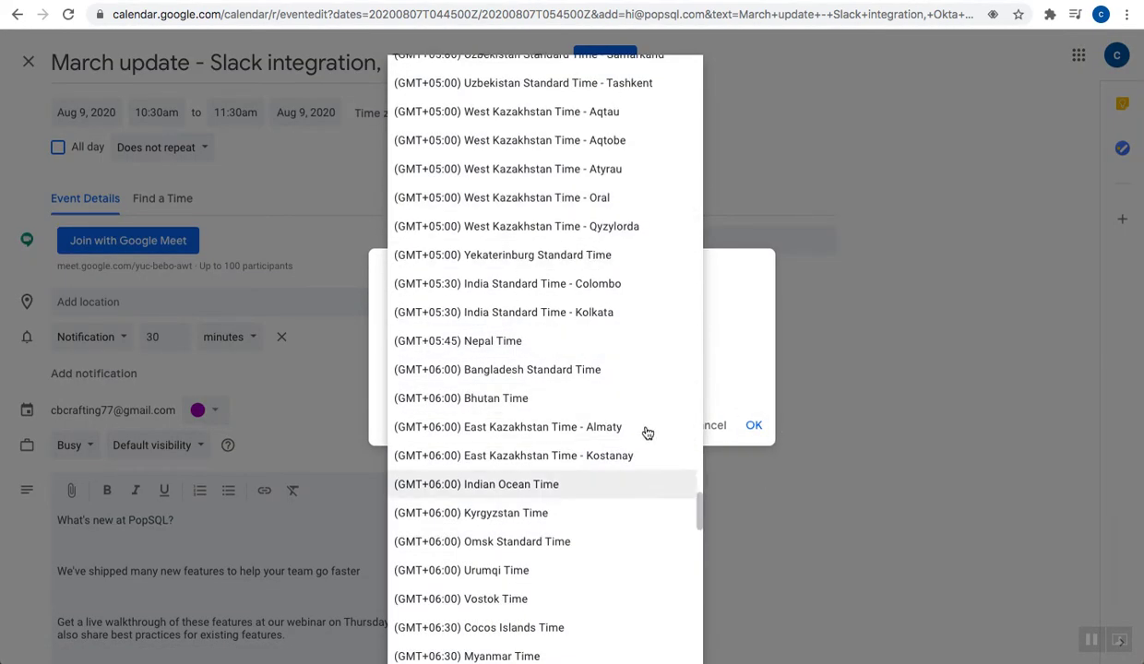
left_click(861, 487)
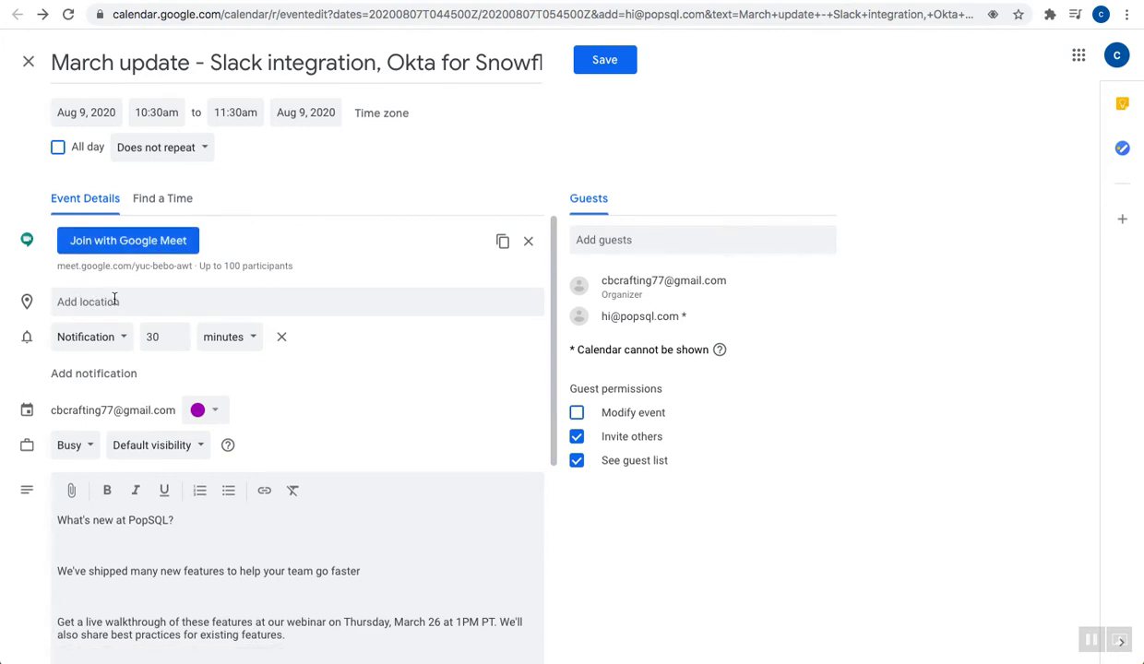
Keep the event's reminder as a notification measured in minutes
scroll(324, 325, "down", 2)
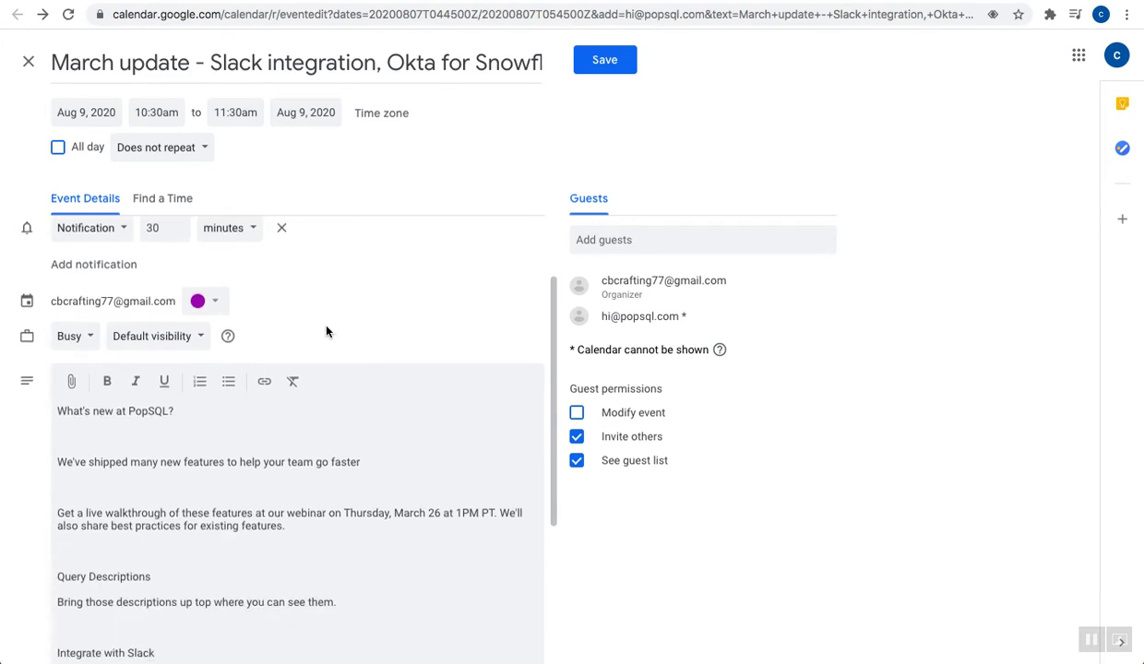
scroll(326, 331, "up", 1)
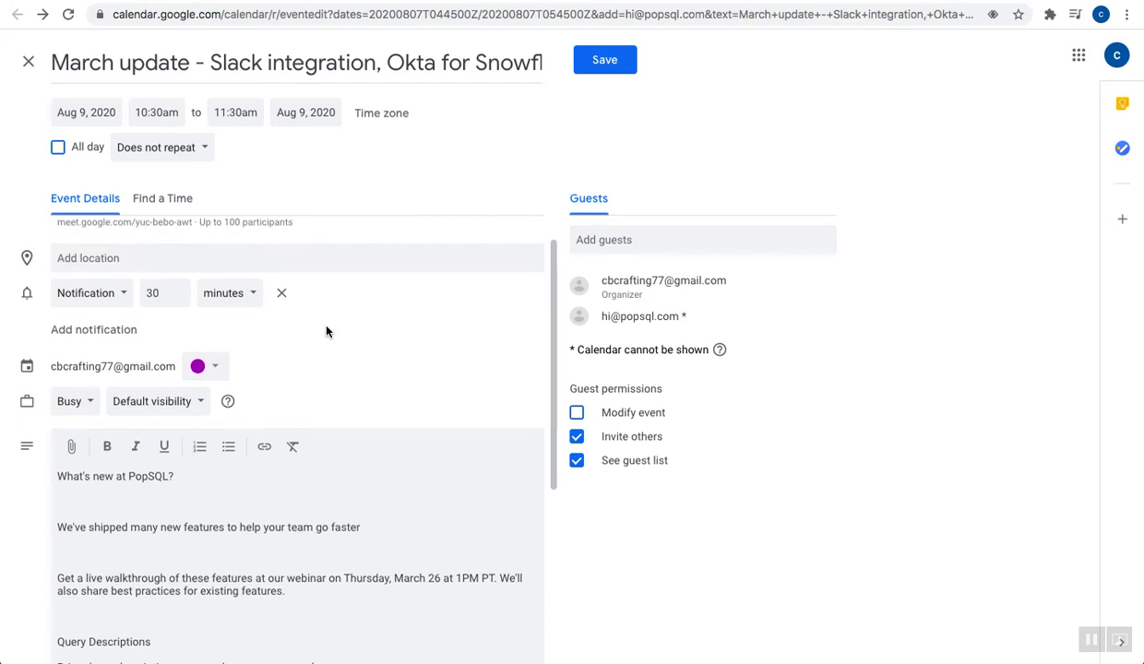
left_click(123, 295)
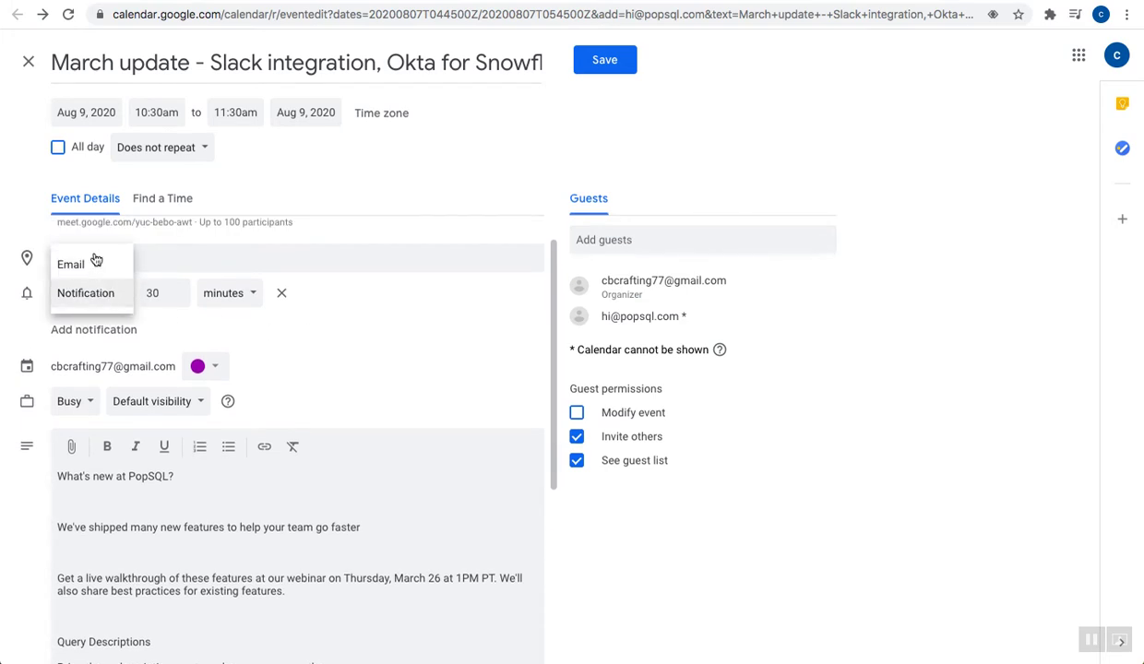
left_click(160, 293)
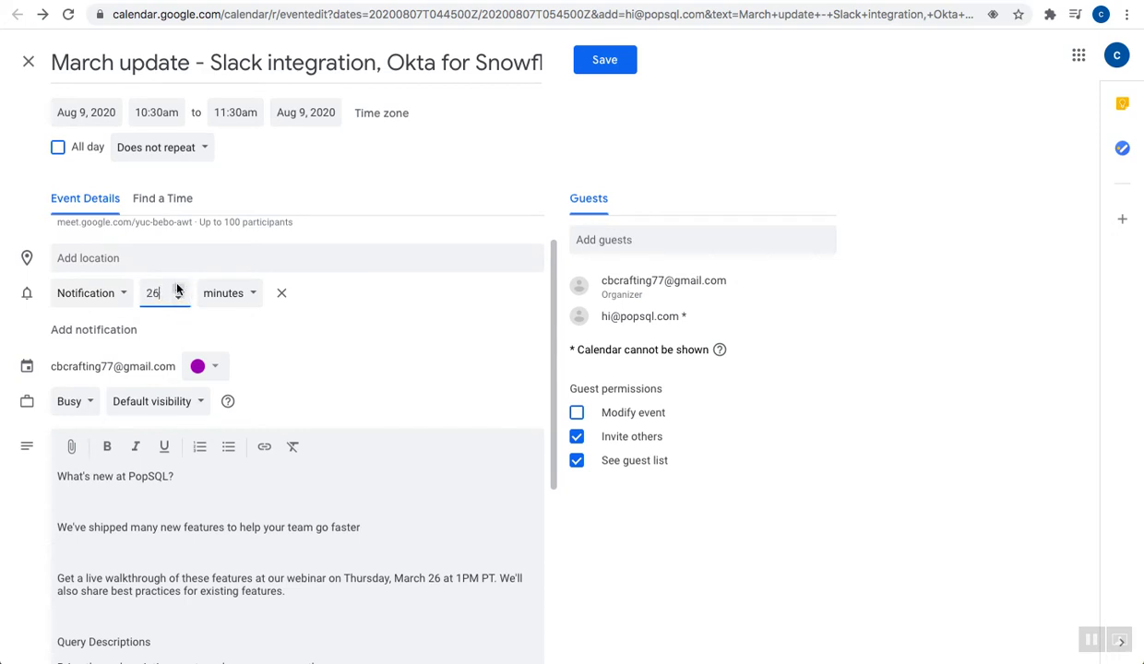
left_click(226, 292)
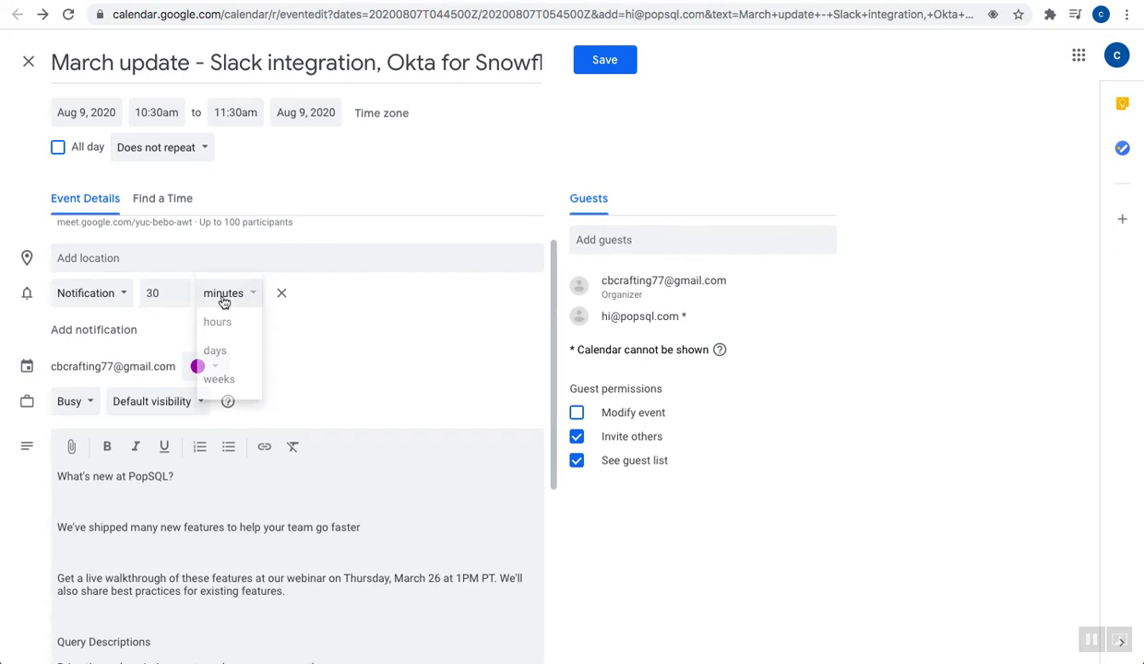
left_click(310, 378)
Add note lines 'a', 'cabc', 'asjca c' and 'acja c' after the description's Slack section
scroll(309, 379, "down", 3)
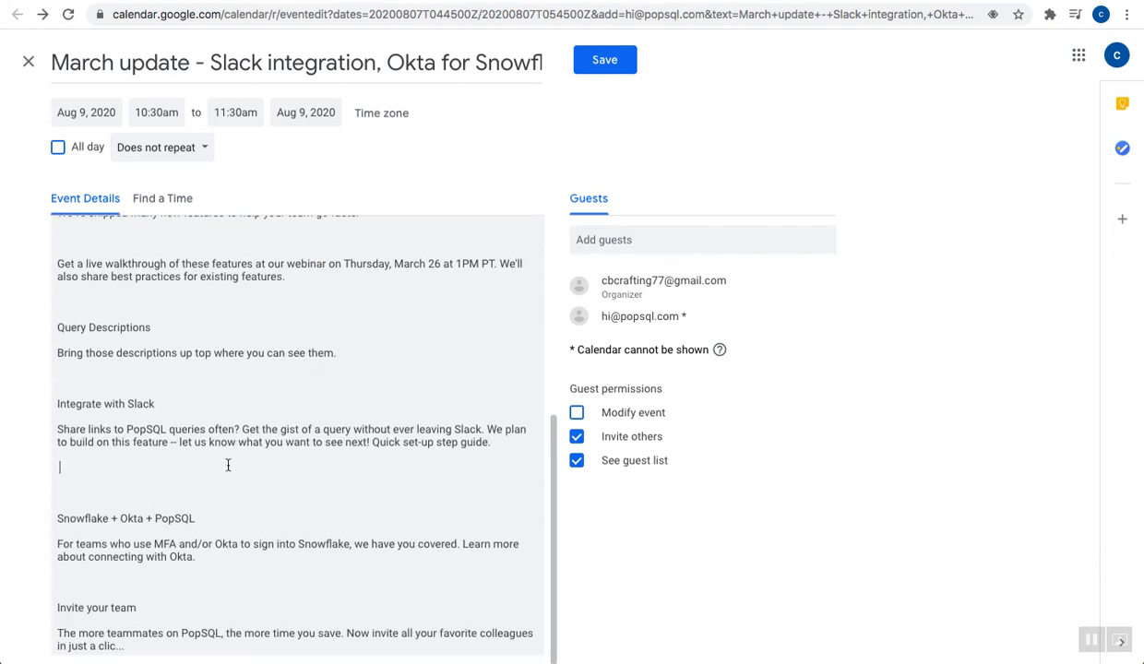
type("asa sc")
key("Return")
type("cabc")
key("Return")
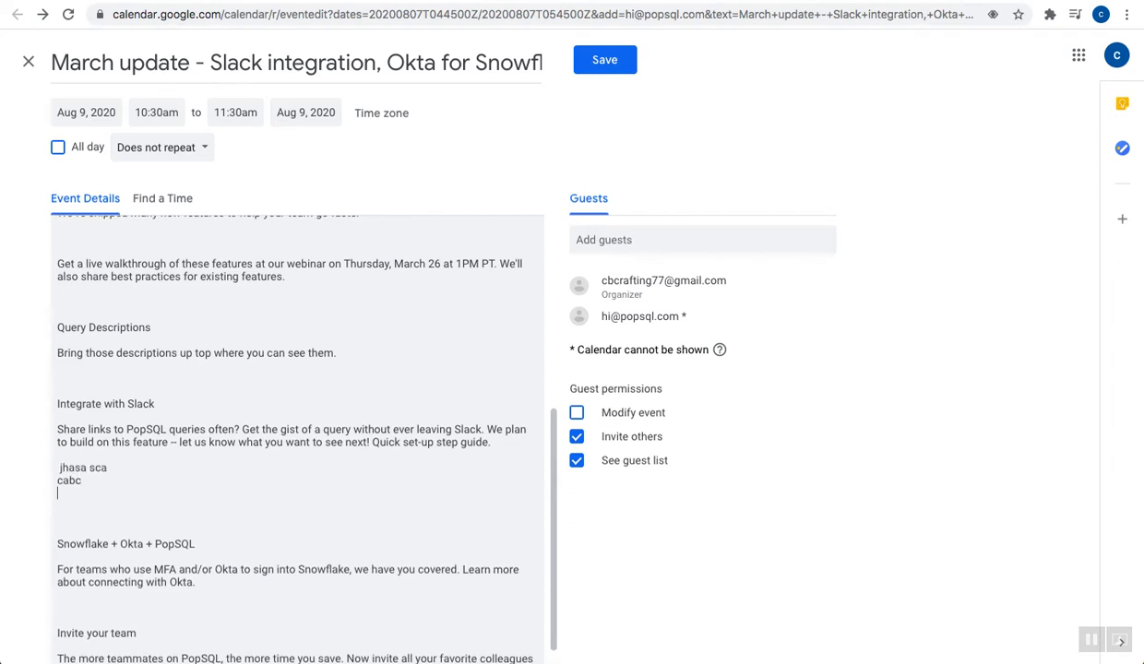
type("asjca c")
key("Return")
type("acja c")
key("Return")
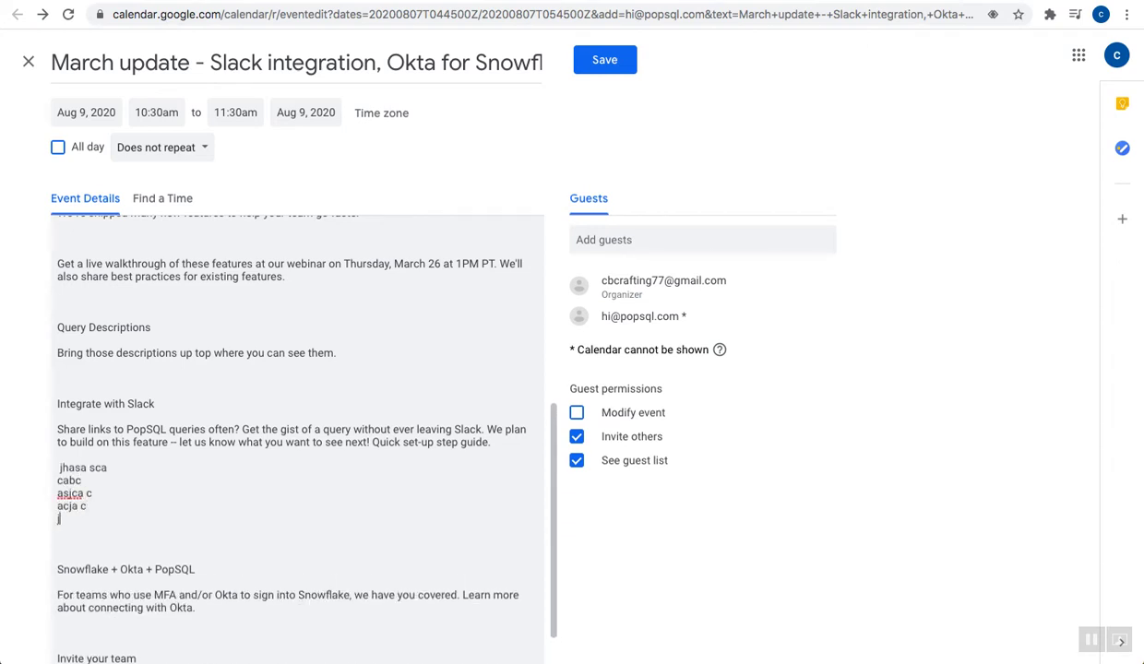
Save the event without sending invitation emails to guests
scroll(295, 425, "up", 10)
left_click(605, 61)
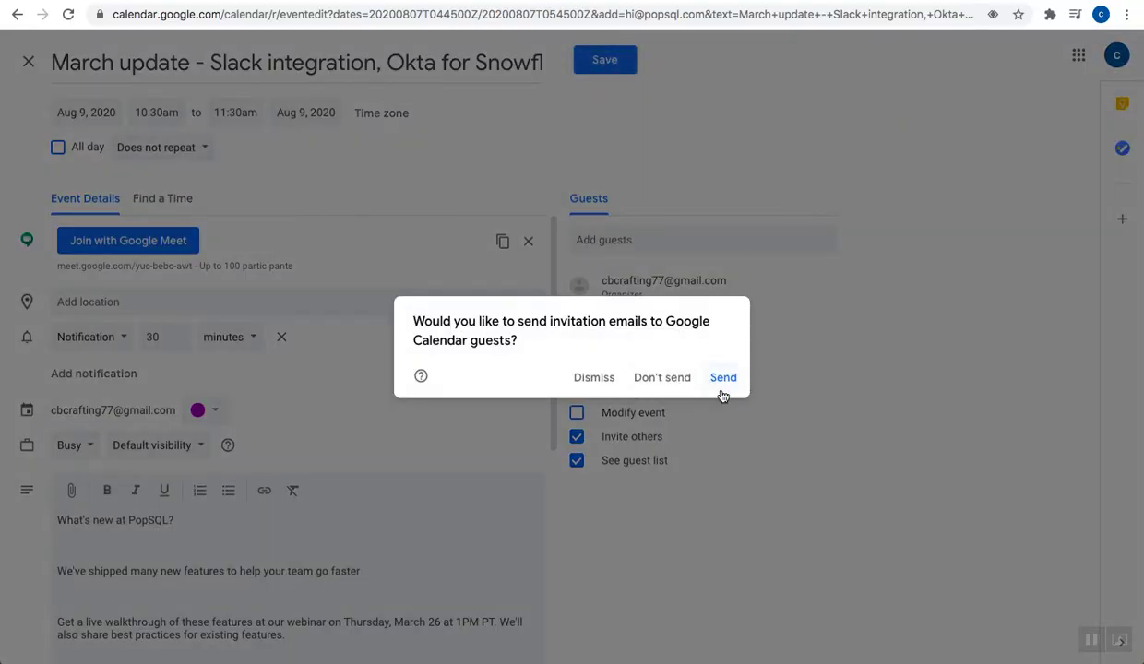
left_click(661, 378)
Step the calendar back to June 2020, try Day view, and settle on Week view
key("k")
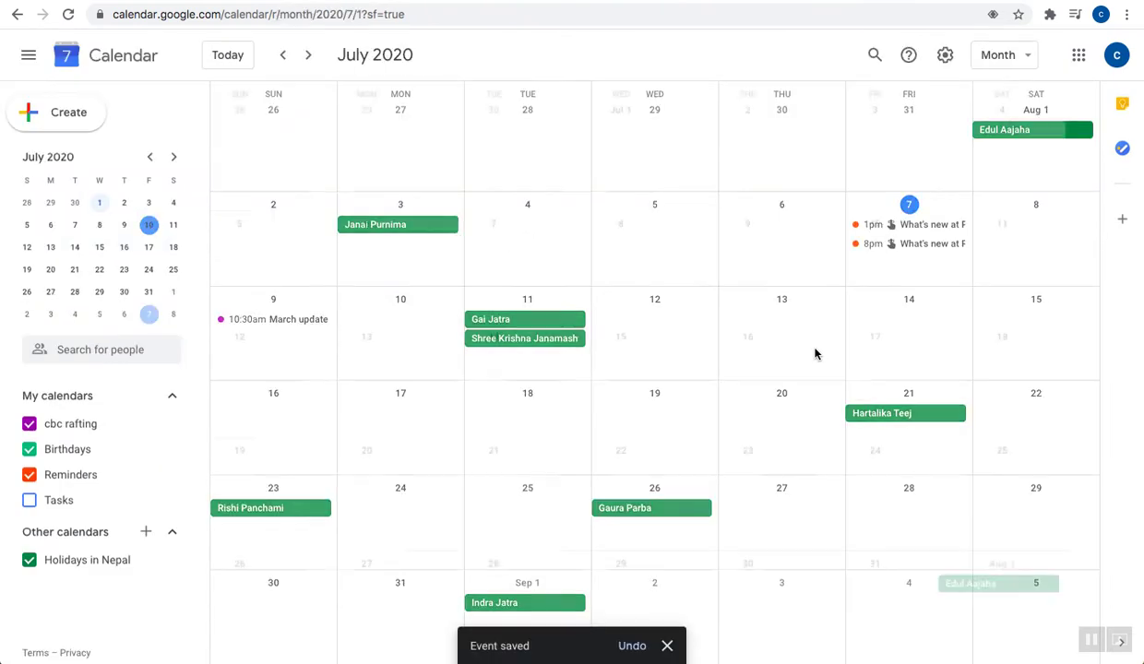
key("k")
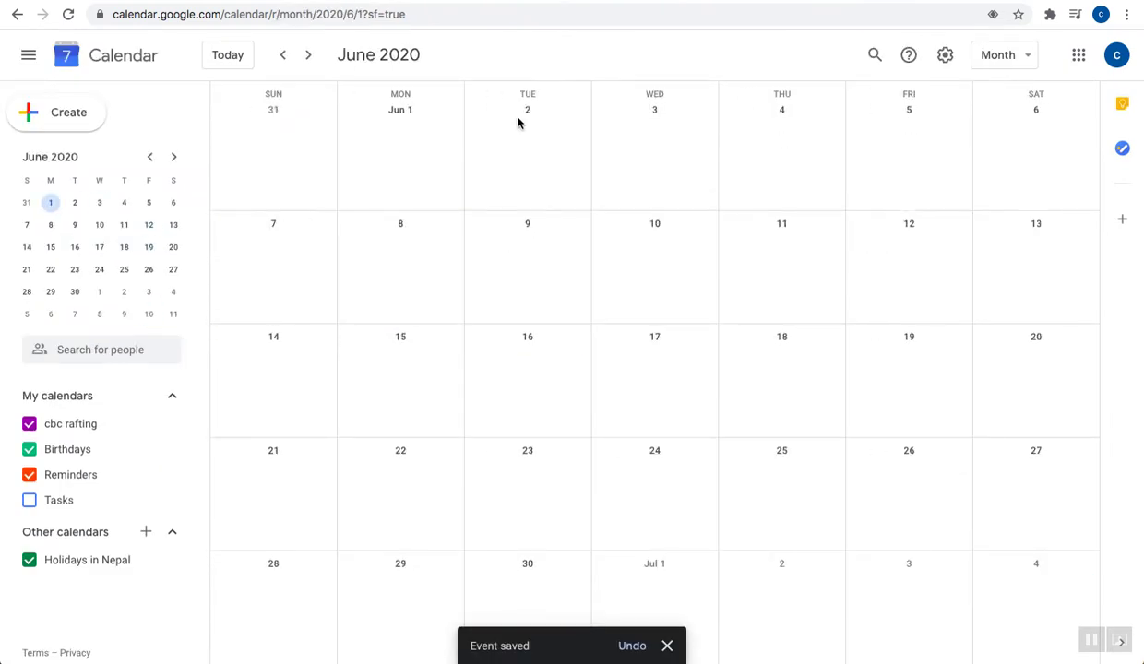
left_click(1004, 55)
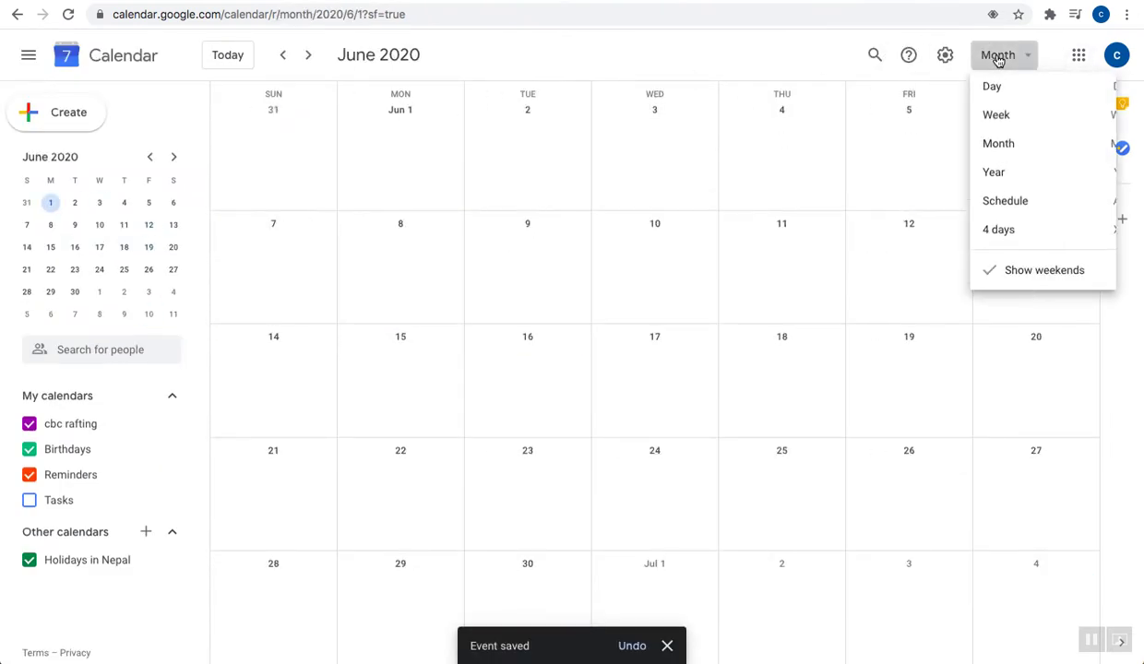
left_click(1002, 123)
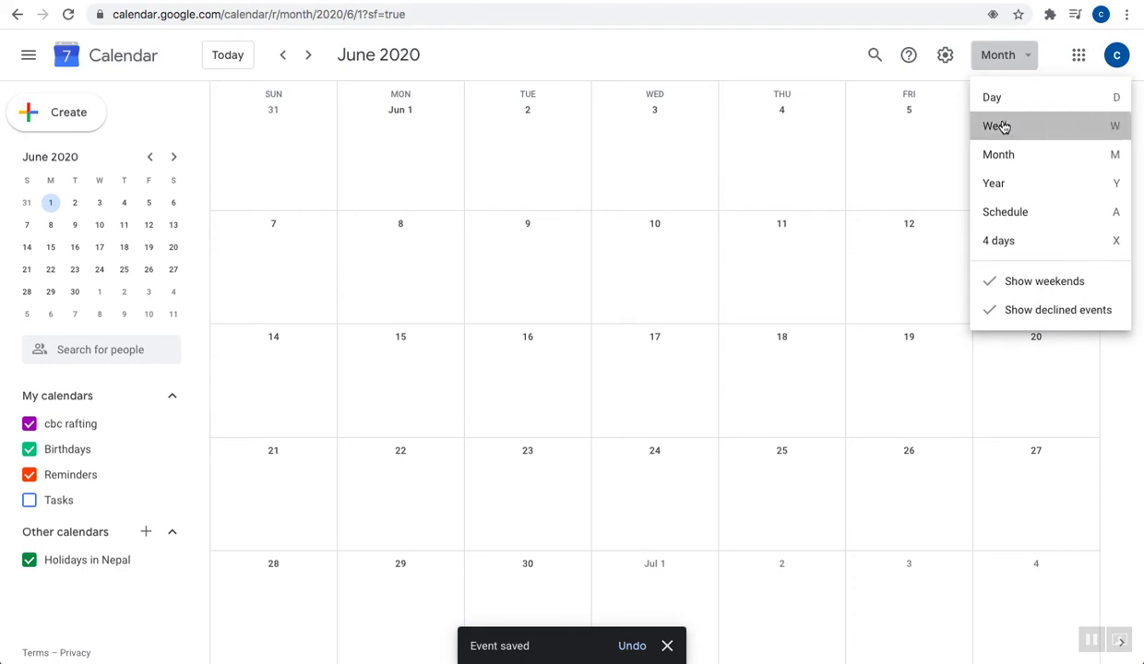
left_click(1010, 55)
left_click(1008, 94)
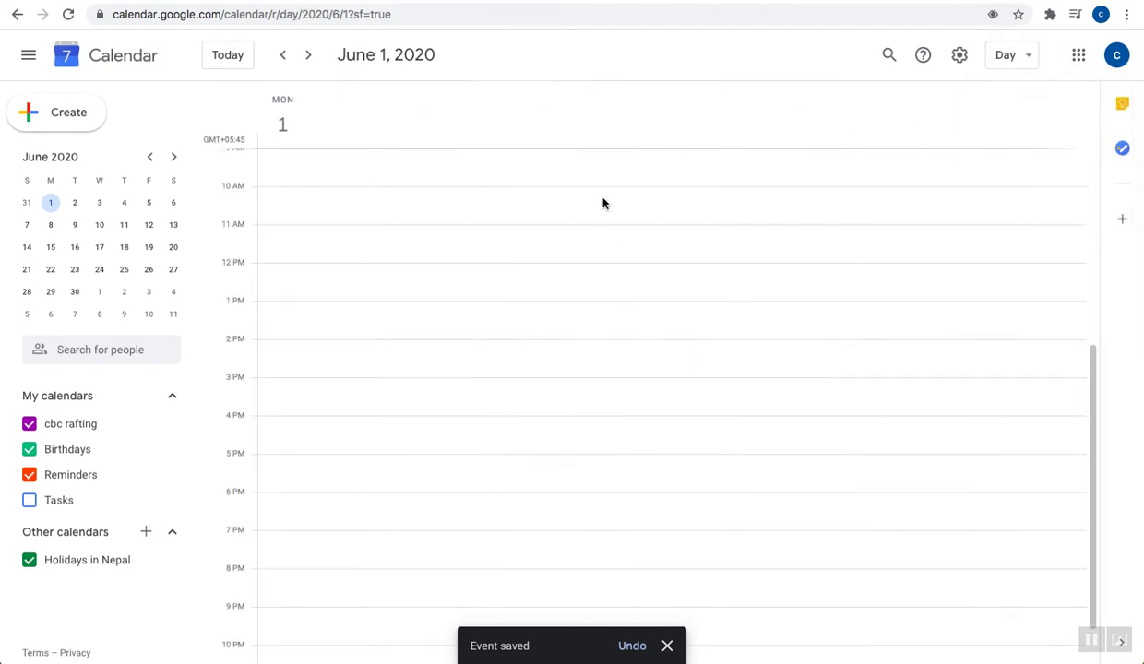
scroll(572, 470, "down", 1)
scroll(572, 471, "up", 4)
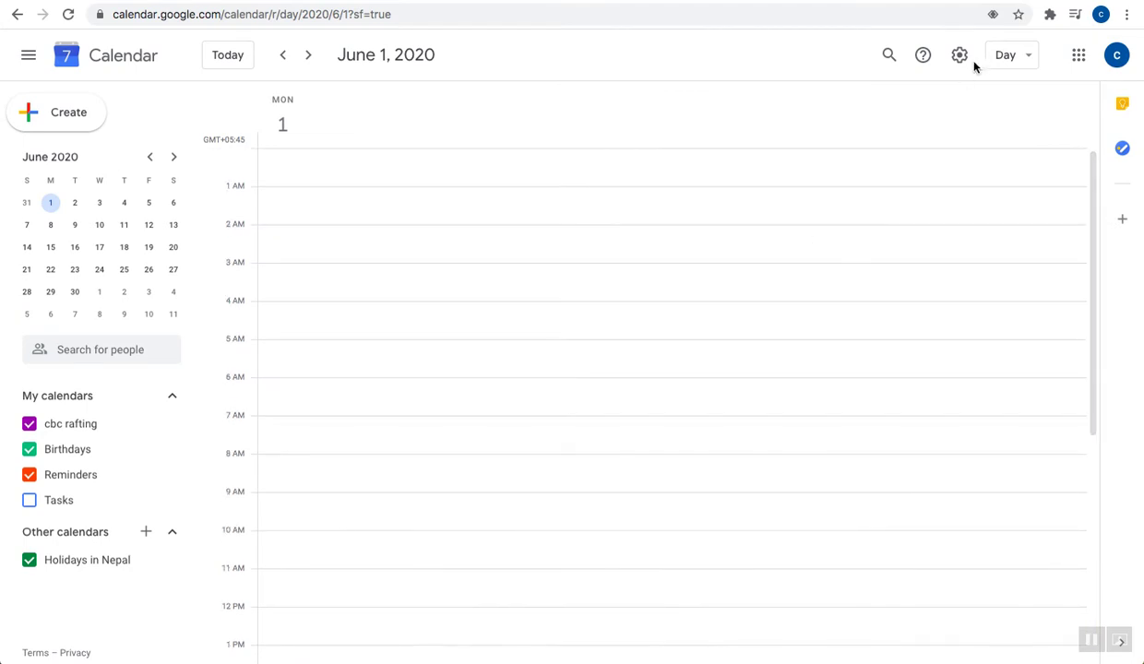
left_click(1008, 56)
left_click(1005, 129)
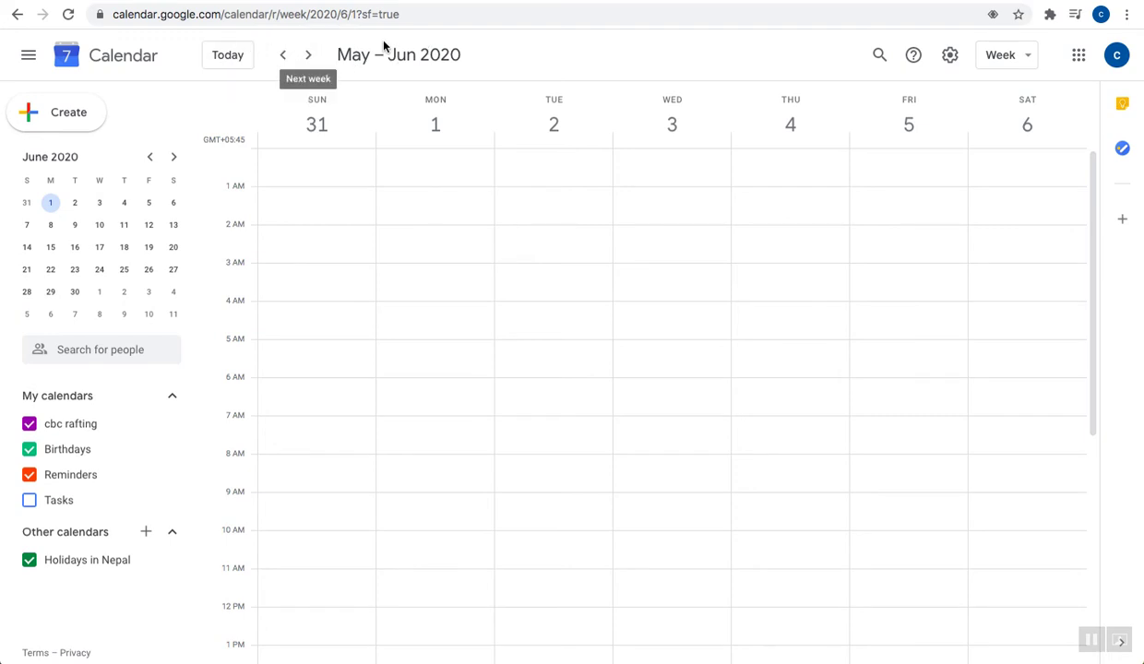
Advance the week view nine weeks to the week of August 2–8, 2020
left_click(310, 57)
left_click(309, 56)
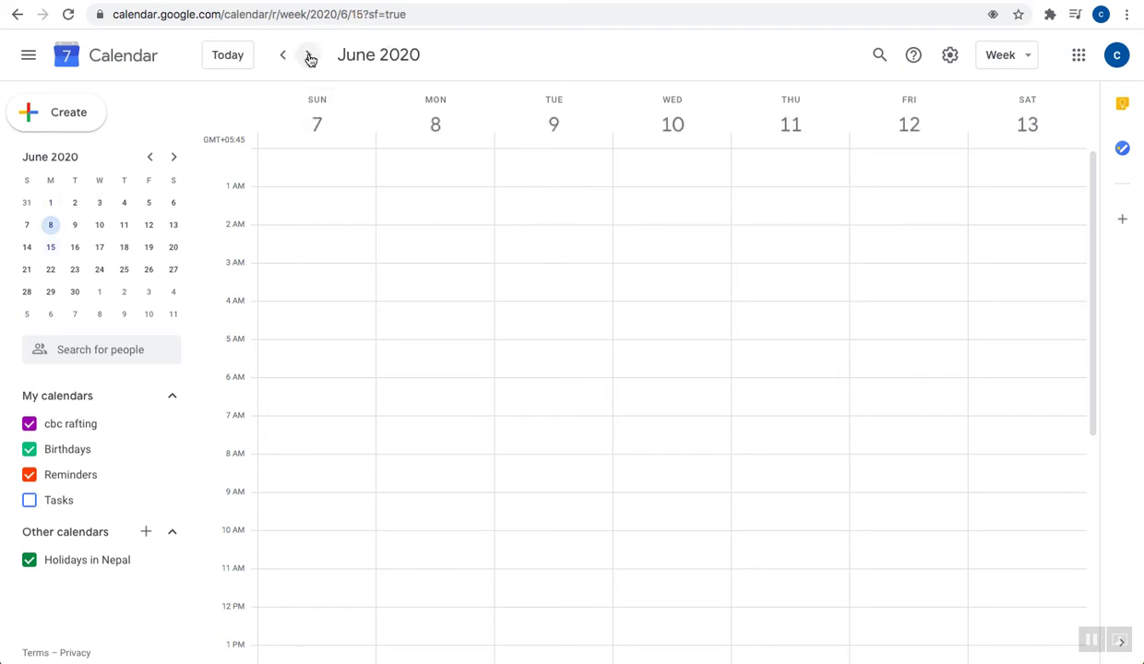
left_click(310, 57)
left_click(310, 57)
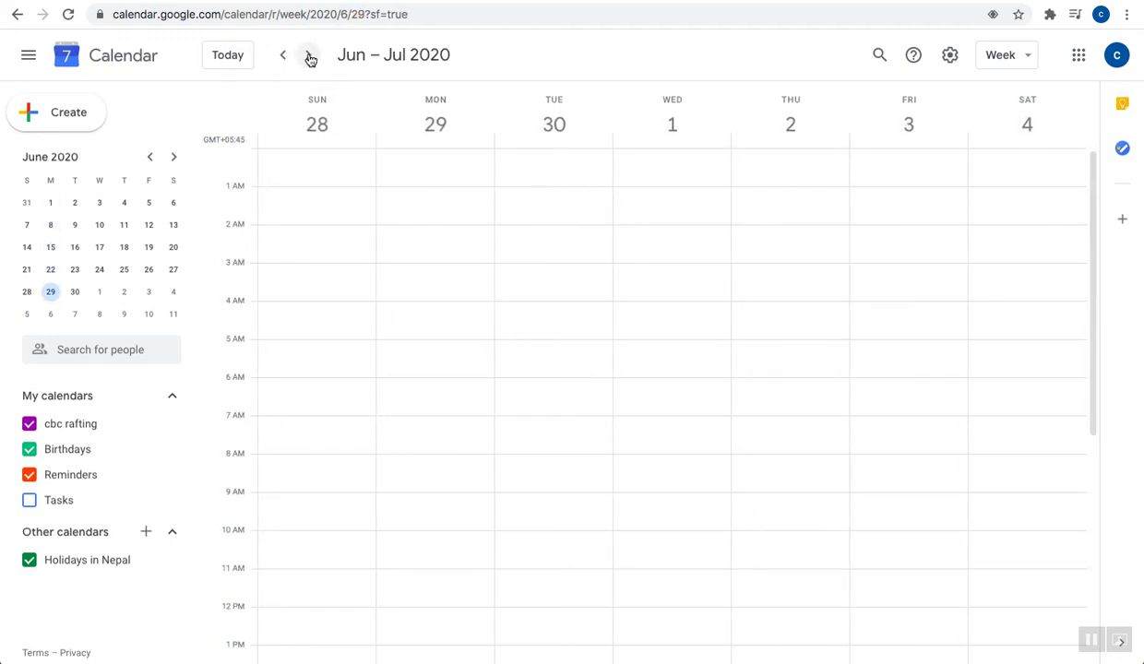
left_click(310, 57)
left_click(310, 56)
left_click(310, 57)
left_click(310, 56)
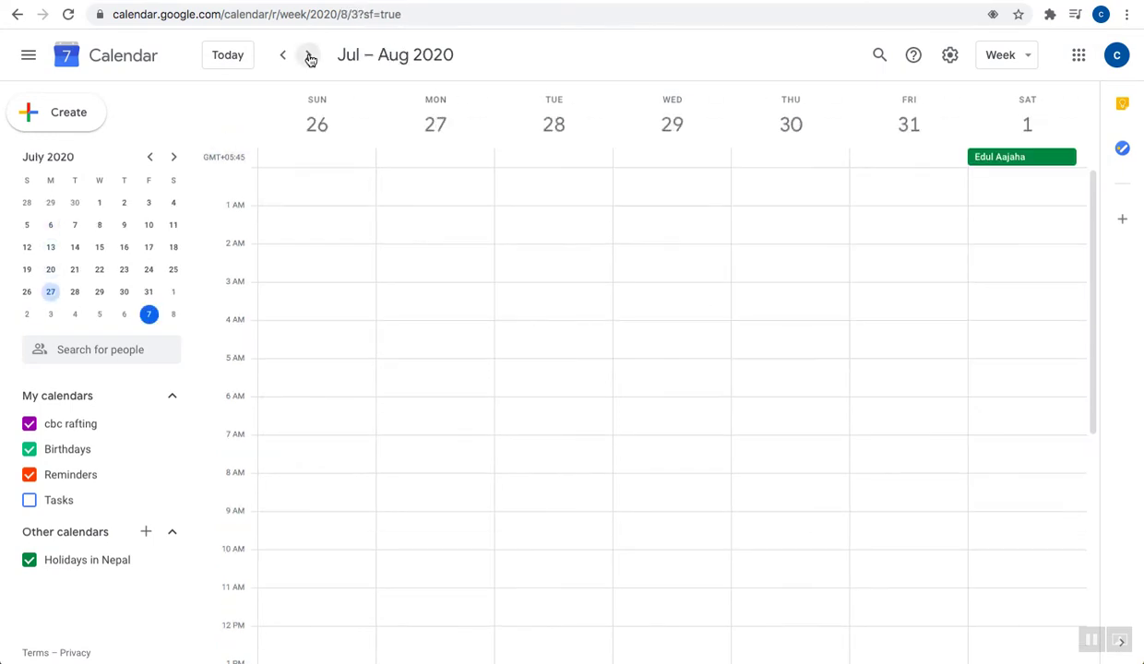
left_click(310, 56)
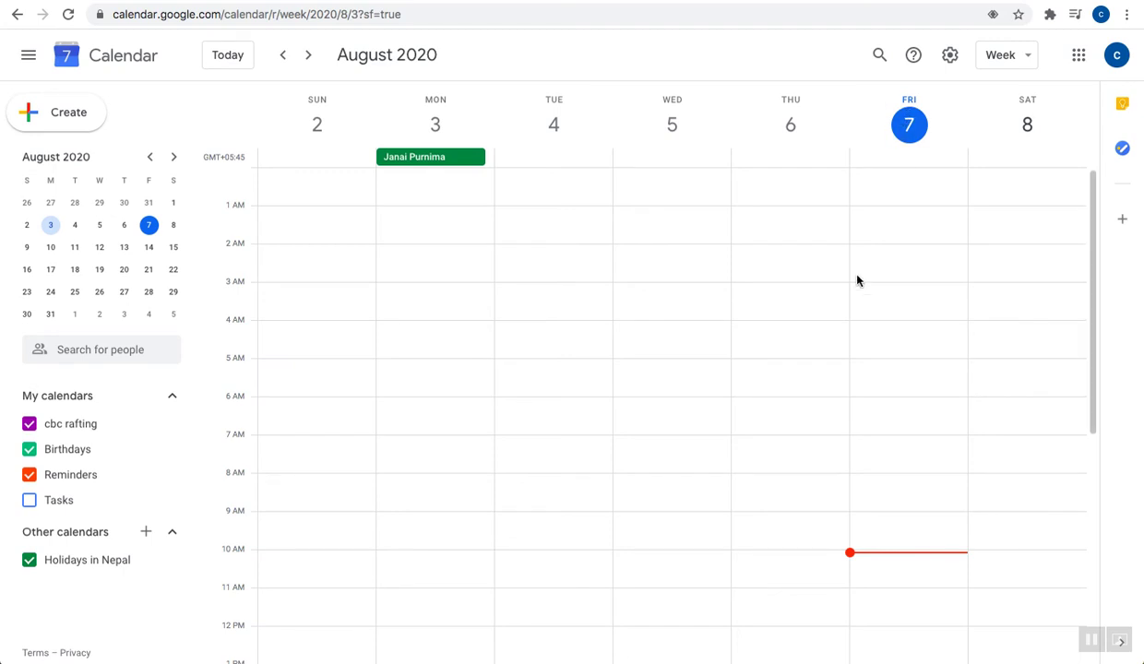
Switch Google Calendar to Day view
scroll(757, 451, "down", 5)
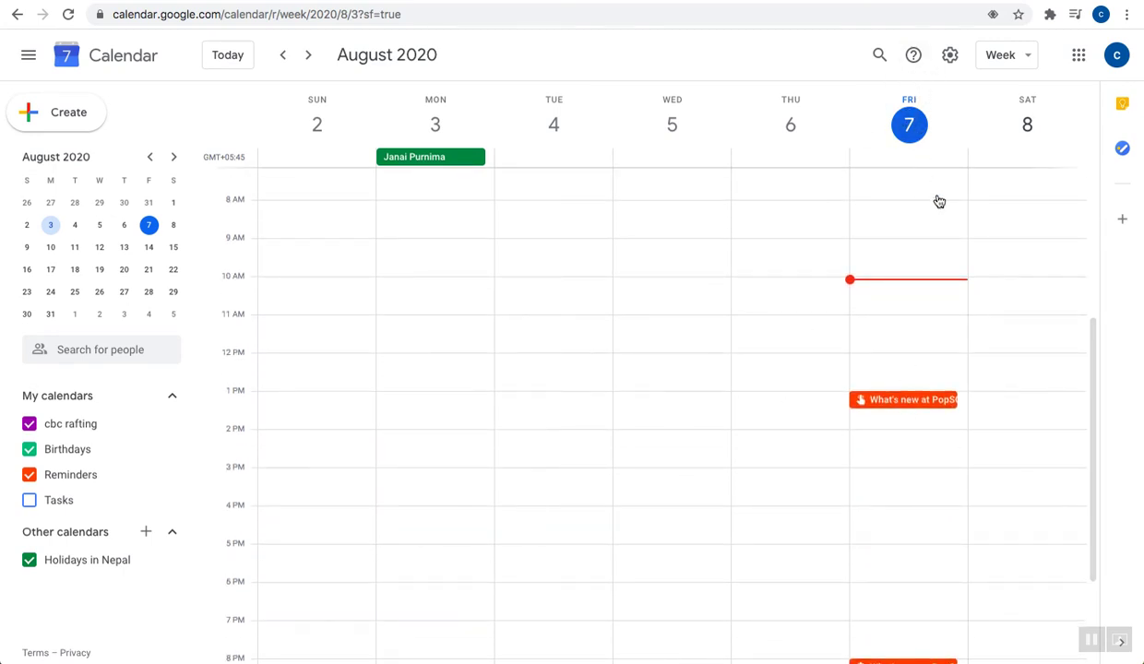
left_click(1007, 63)
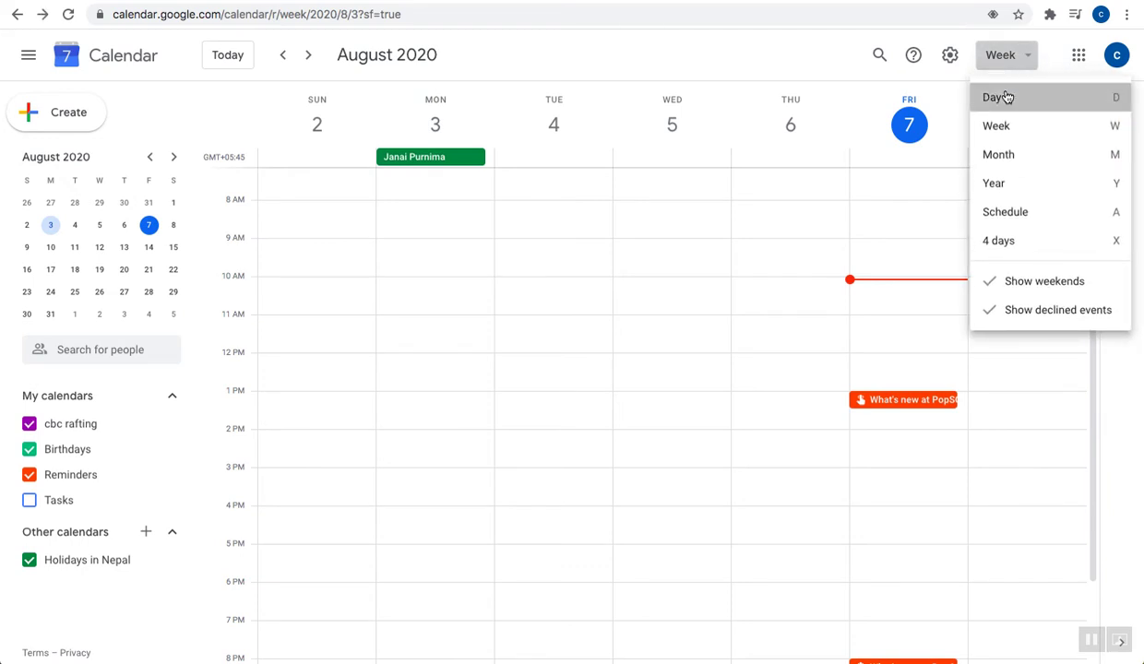
left_click(996, 97)
scroll(553, 332, "up", 3)
scroll(553, 332, "up", 3)
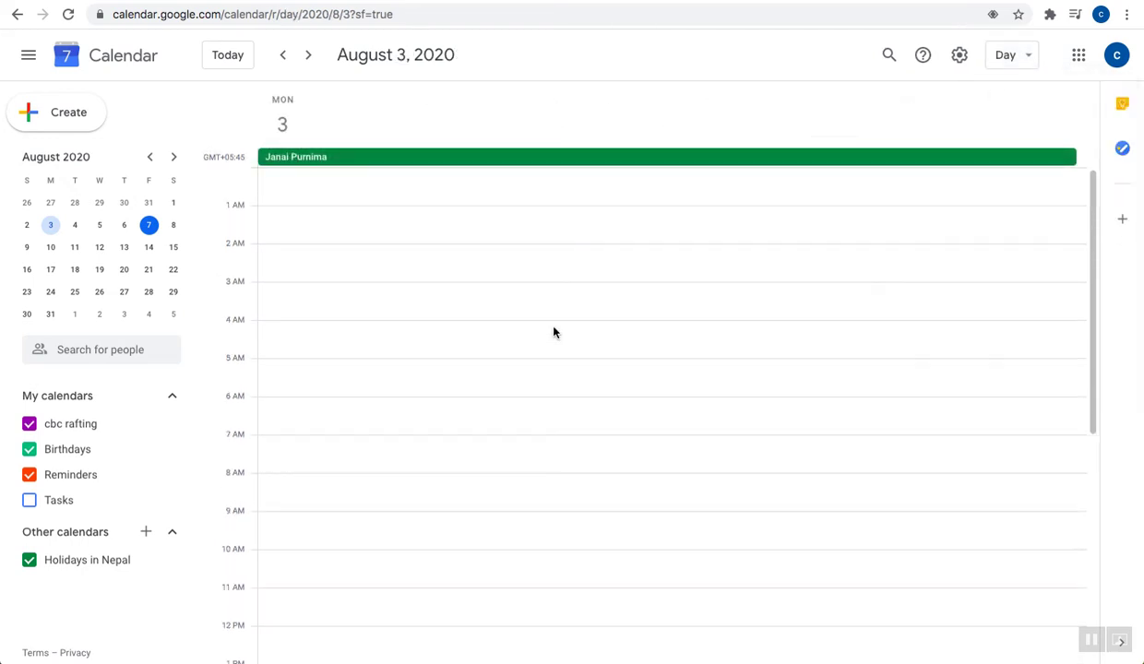
scroll(554, 332, "down", 10)
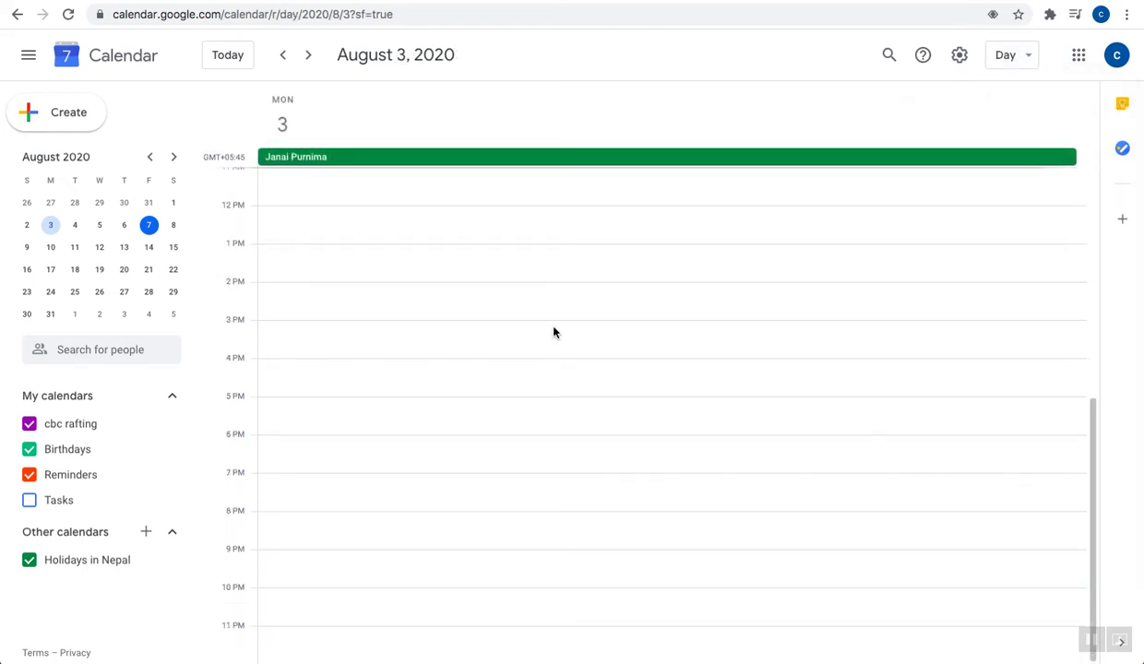
Go to Friday, August 7 and open the 1 PM PopSQL reminder's details
left_click(308, 55)
left_click(148, 225)
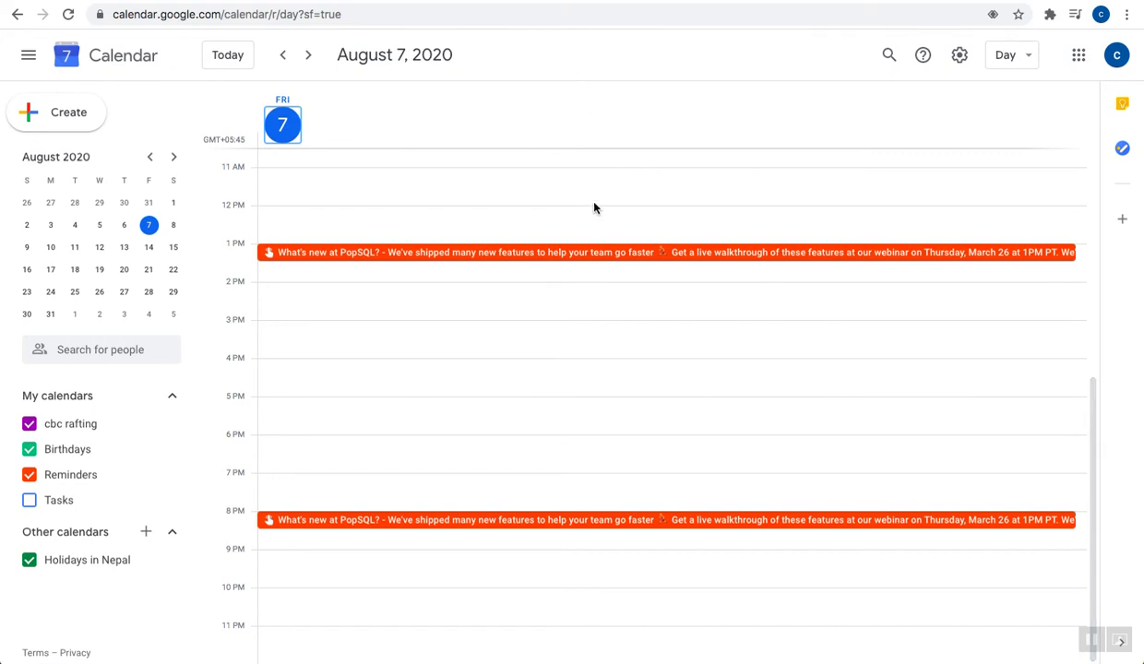
scroll(520, 323, "up", 1)
scroll(520, 323, "up", 5)
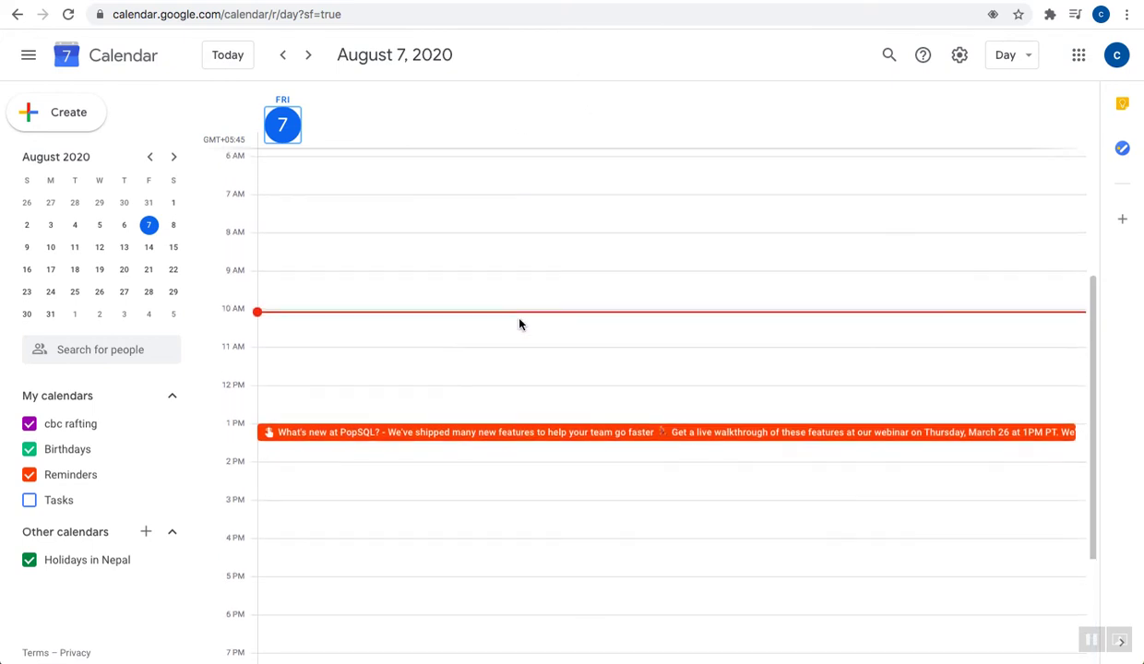
scroll(519, 324, "down", 5)
scroll(519, 324, "up", 3)
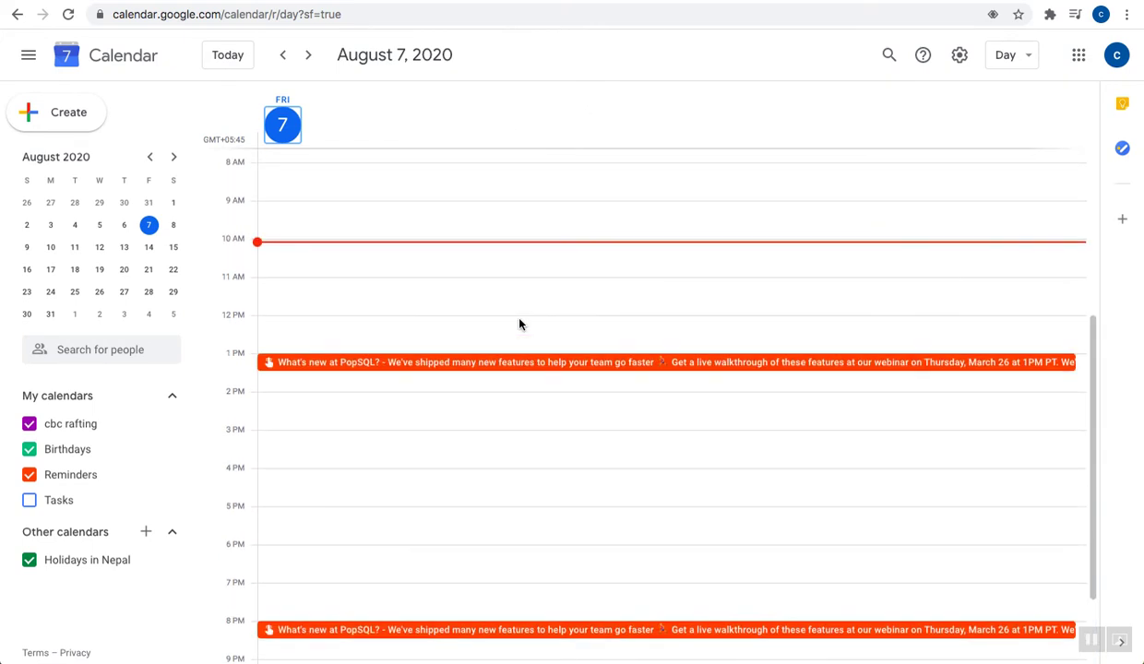
left_click(475, 367)
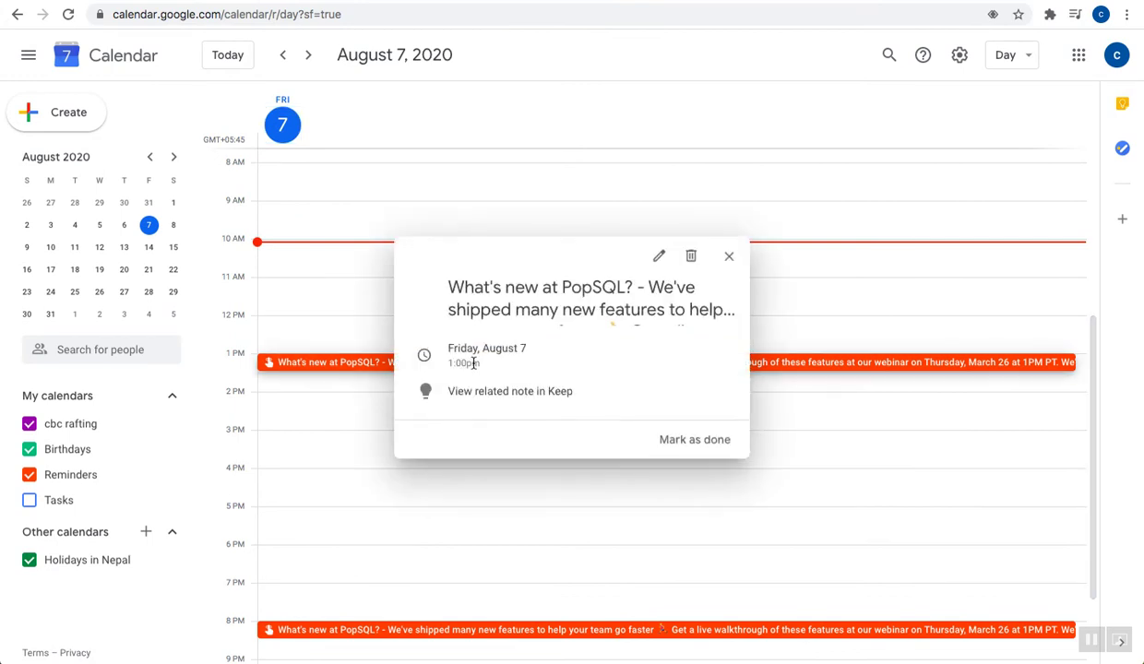
Edit and re-save the 1 PM PopSQL reminder without changes
left_click(661, 259)
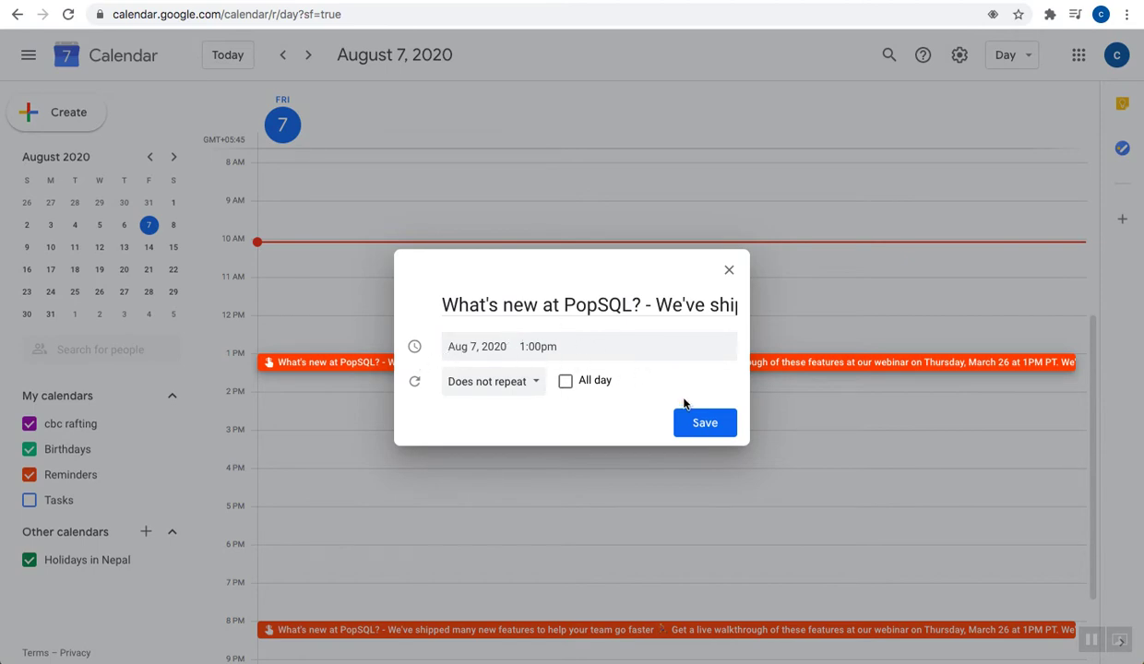
left_click(688, 424)
left_click(538, 370)
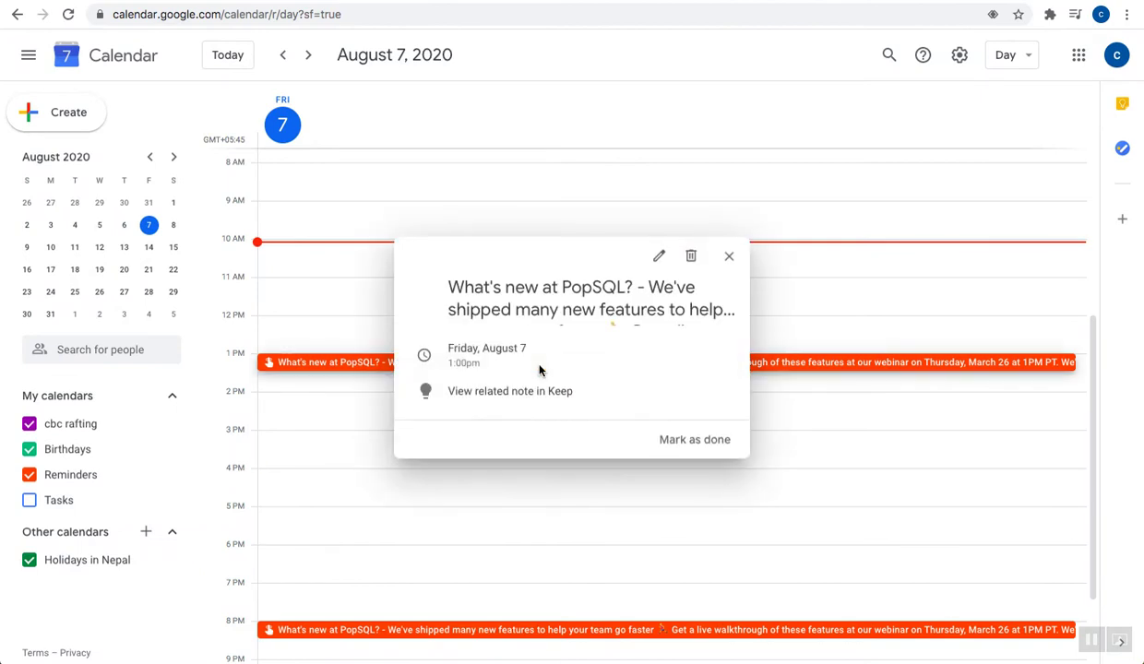
Return to Week view and check the 8 PM PopSQL reminder, closing it unchanged
left_click(1010, 55)
left_click(997, 126)
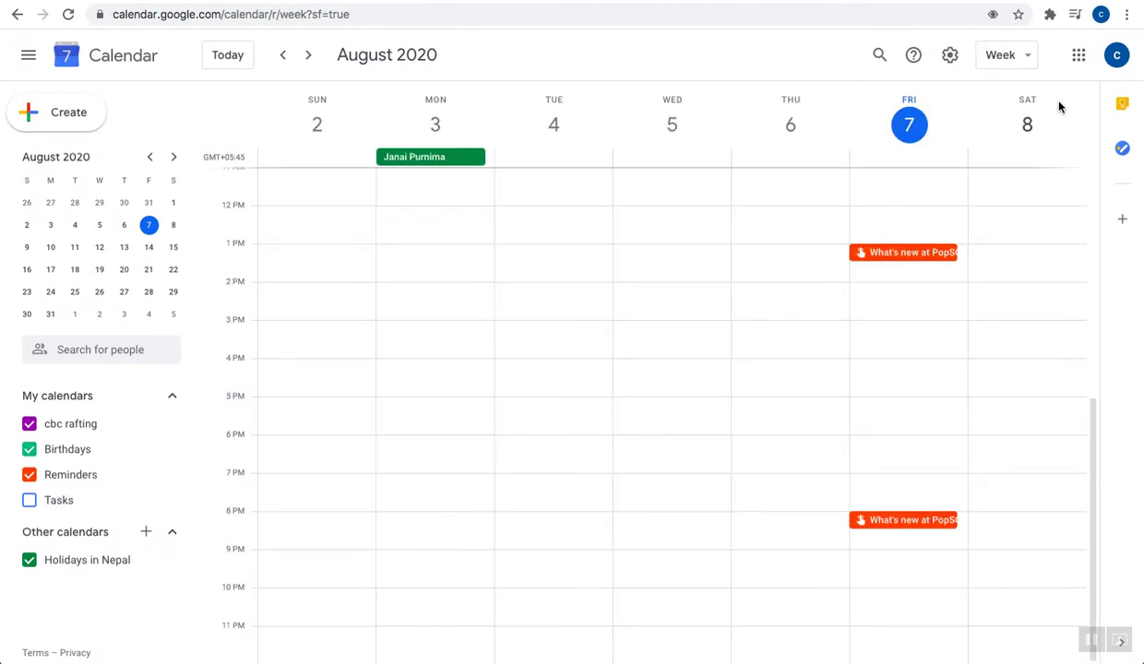
double_click(874, 522)
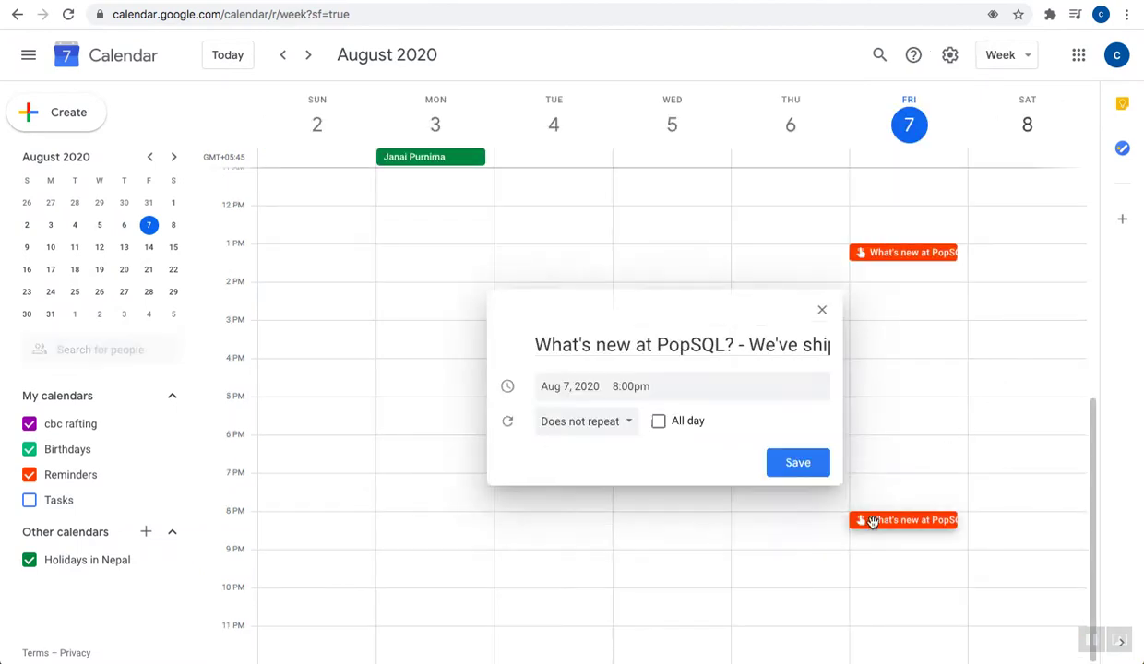
left_click(822, 336)
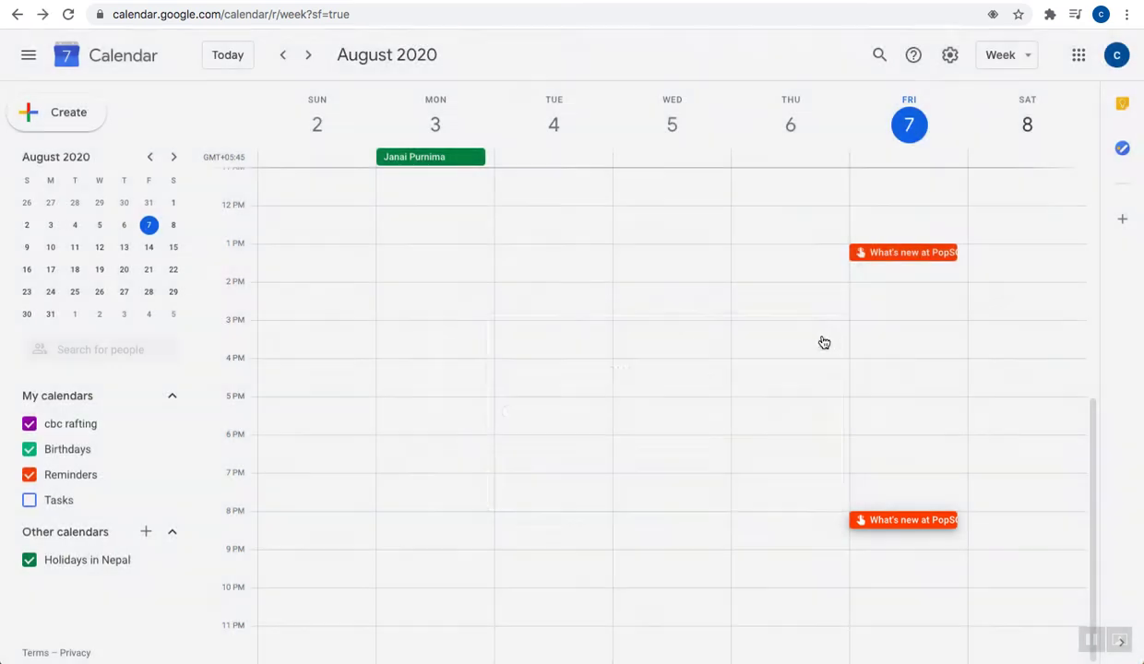
Switch to Month view and open the August 9 March update event's edit page
left_click(1025, 59)
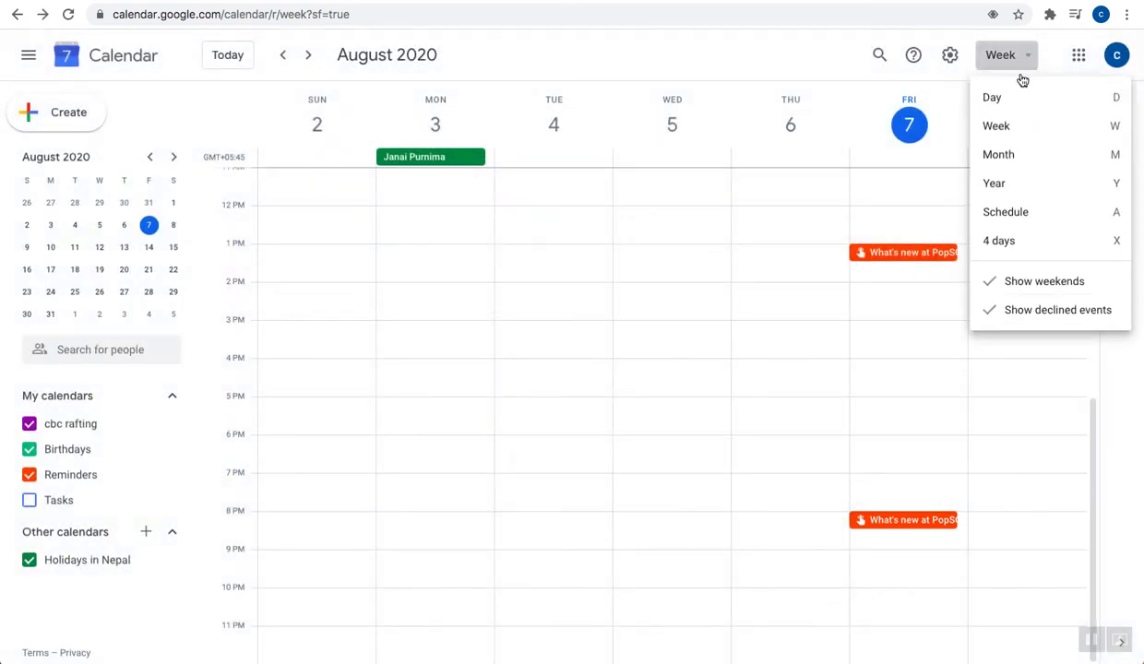
left_click(1017, 154)
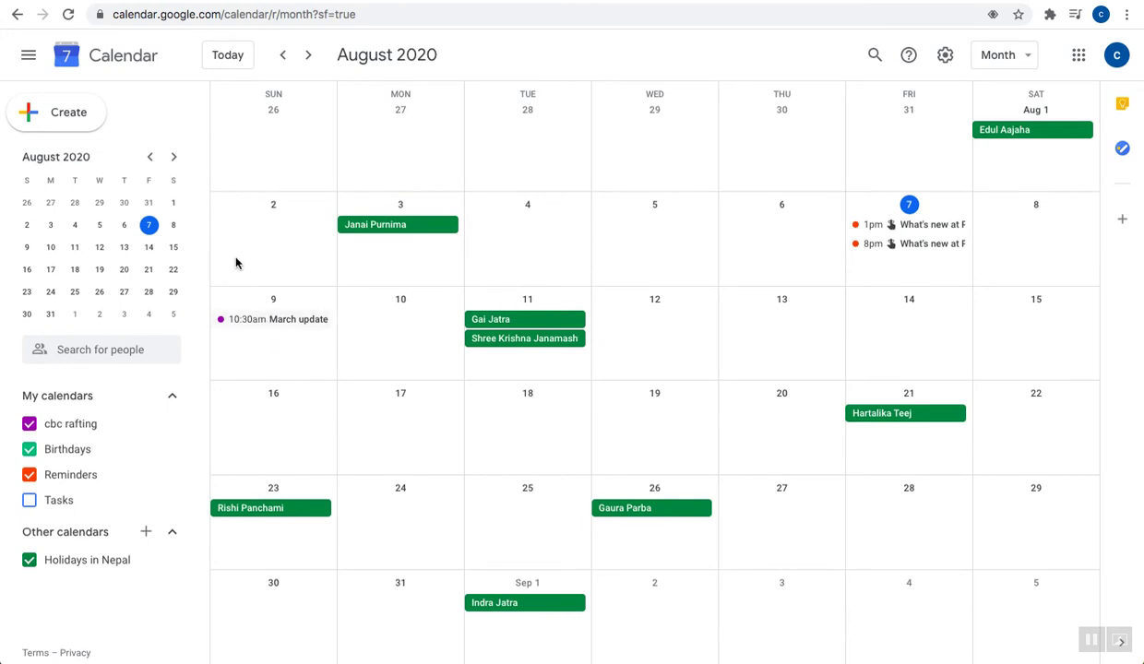
left_click(267, 321)
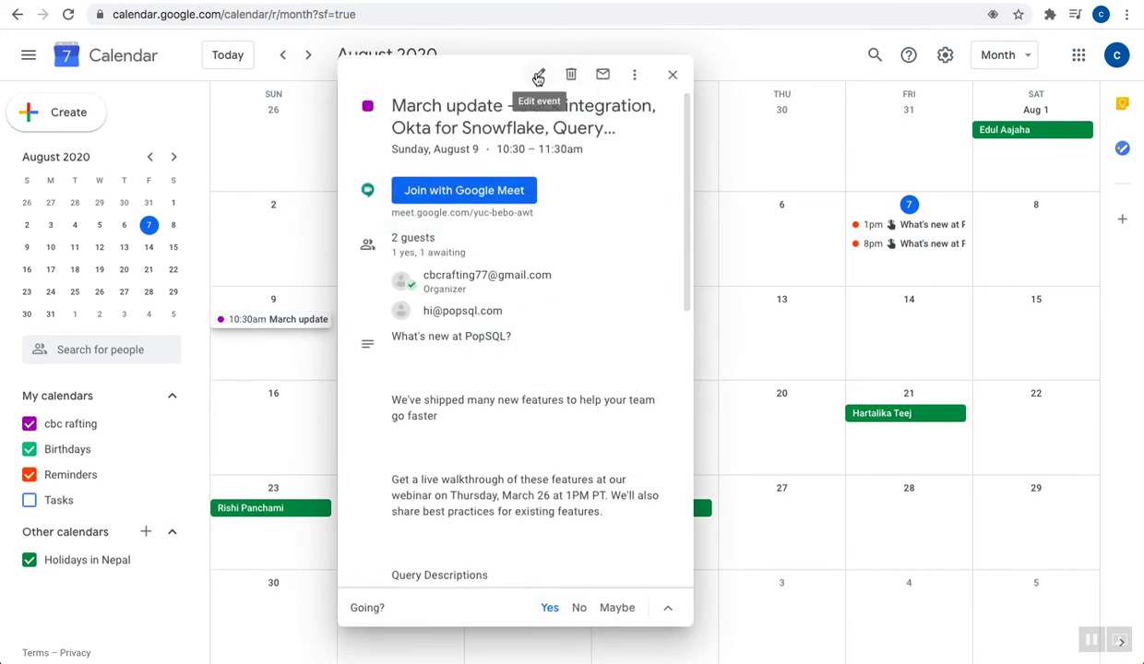
double_click(272, 320)
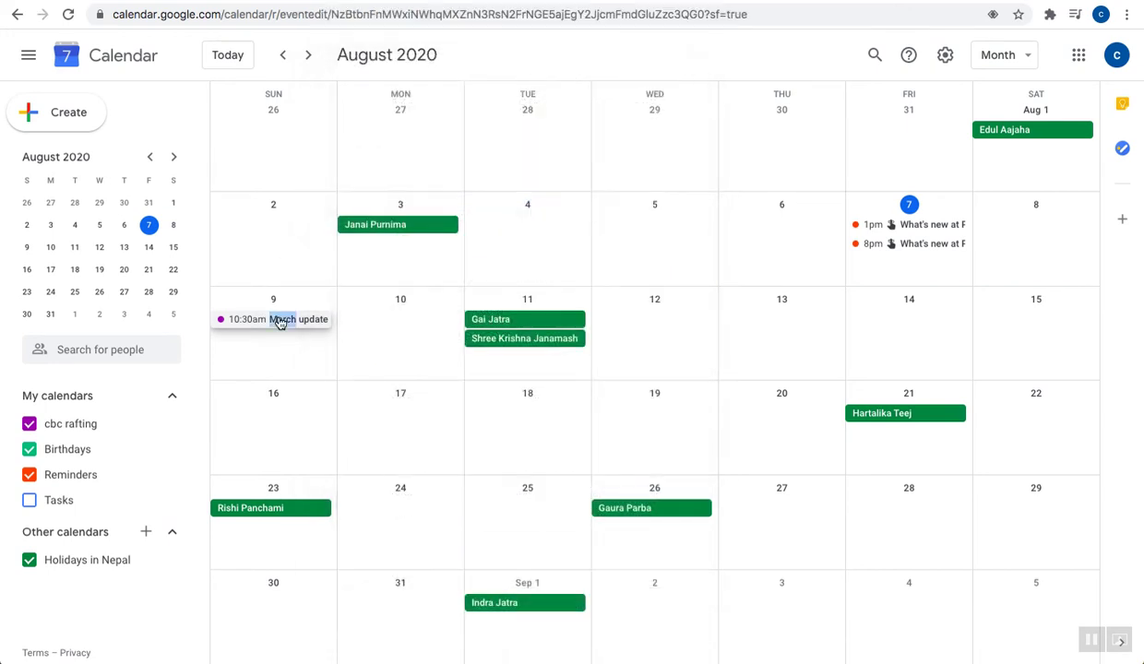
Show the Keep notes panel beside the March update event editor
scroll(296, 446, "down", 5)
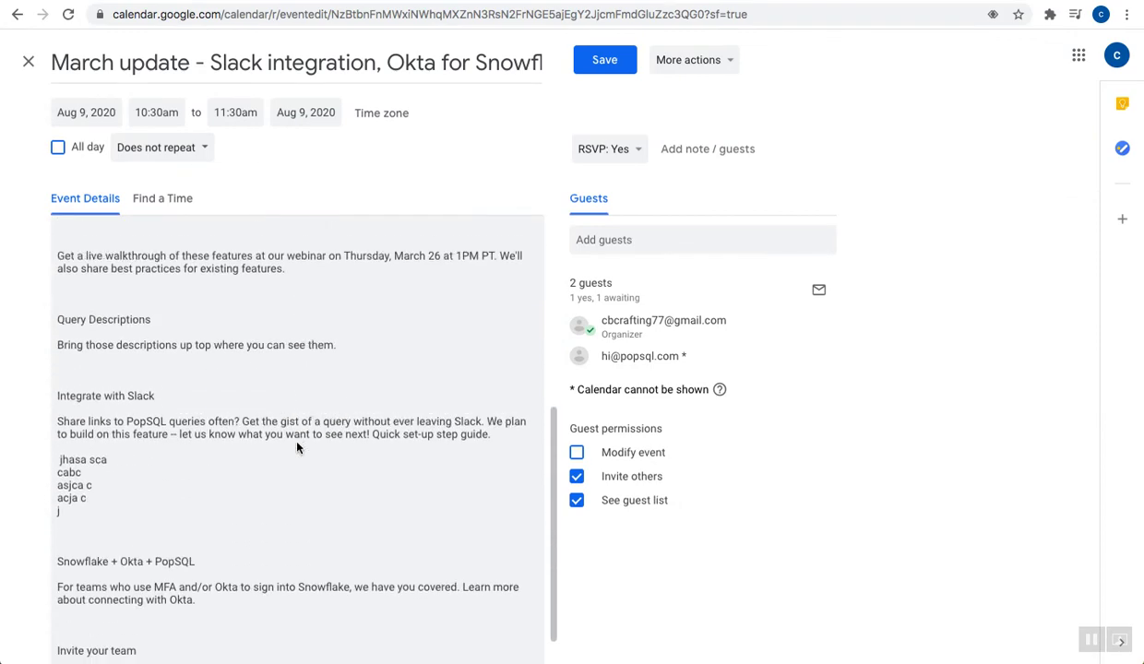
scroll(297, 443, "up", 5)
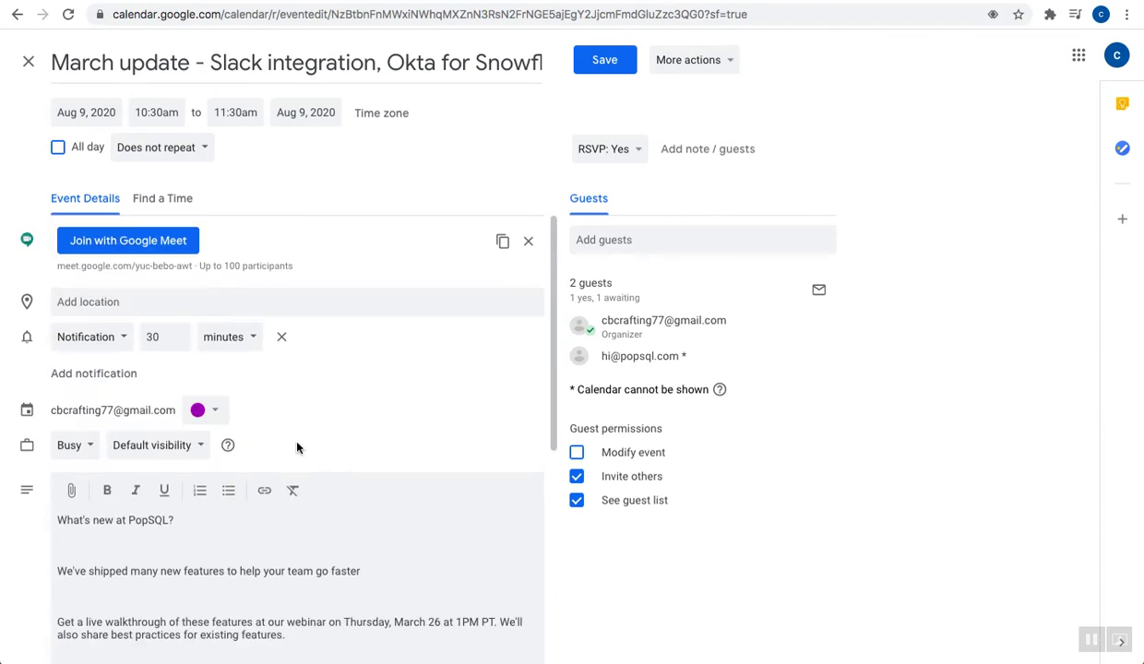
scroll(296, 446, "down", 5)
scroll(296, 447, "up", 5)
scroll(296, 442, "down", 5)
scroll(296, 443, "up", 5)
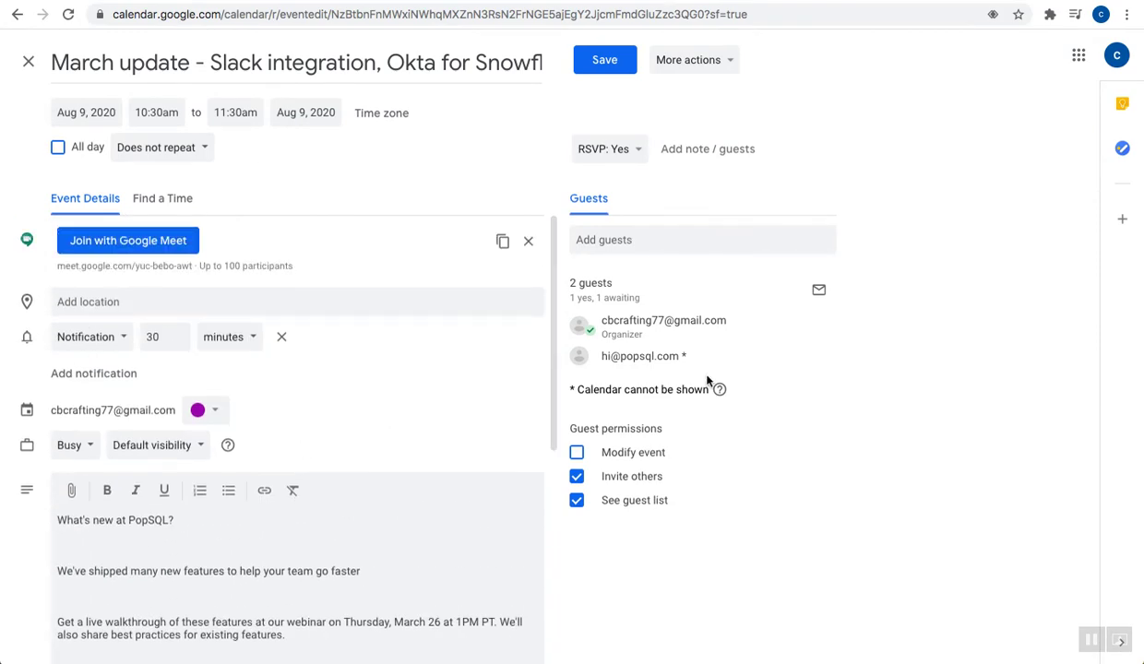
left_click(1122, 104)
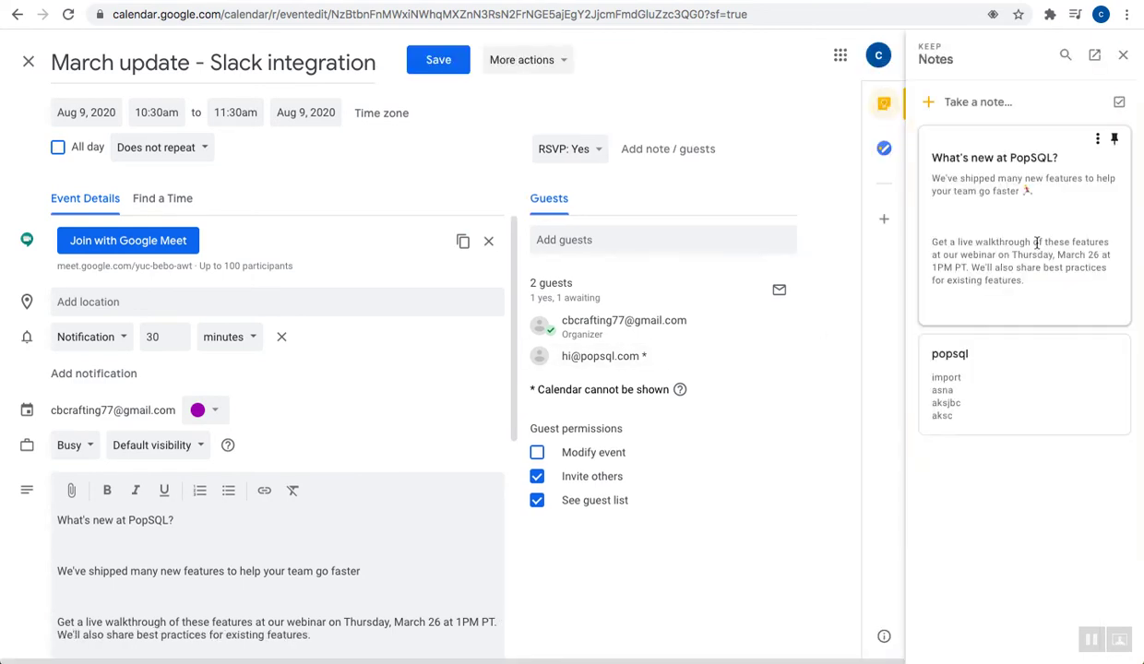
Start a new Keep note containing the description's Query Descriptions section
left_click(964, 104)
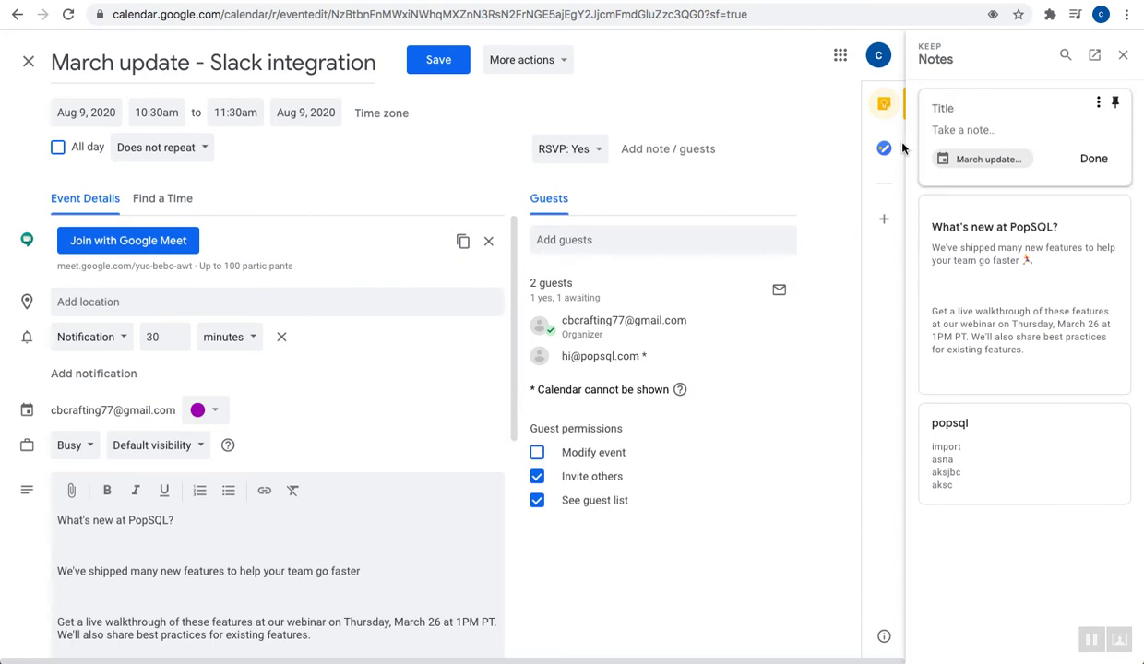
scroll(246, 455, "down", 4)
scroll(173, 351, "up", 1)
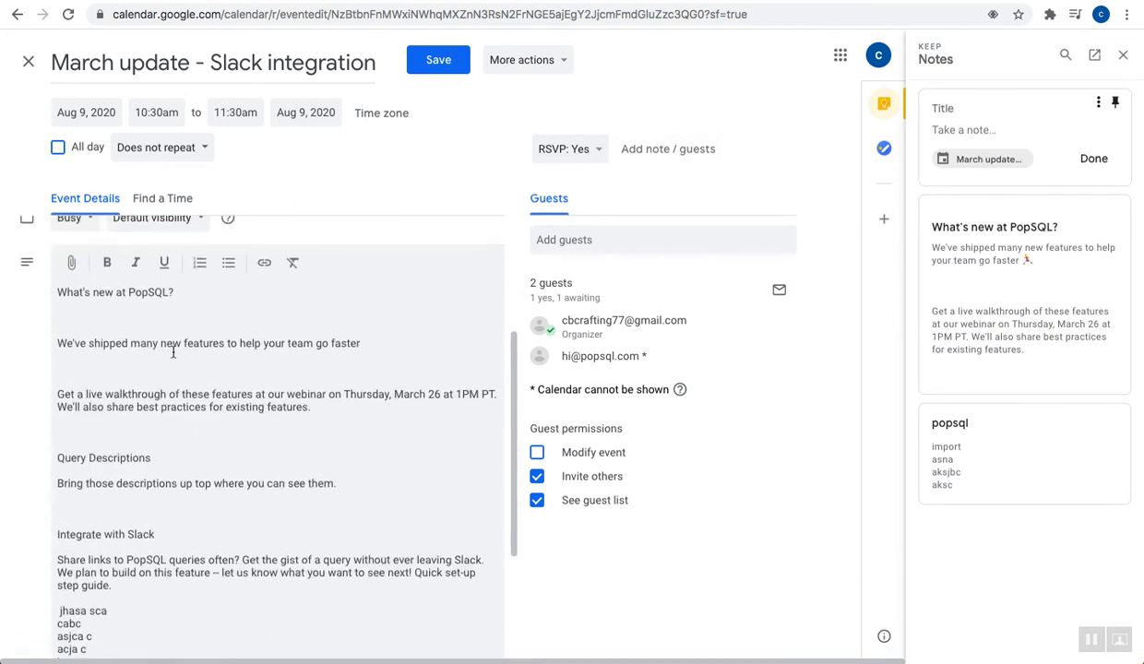
scroll(100, 415, "up", 5)
scroll(101, 415, "down", 5)
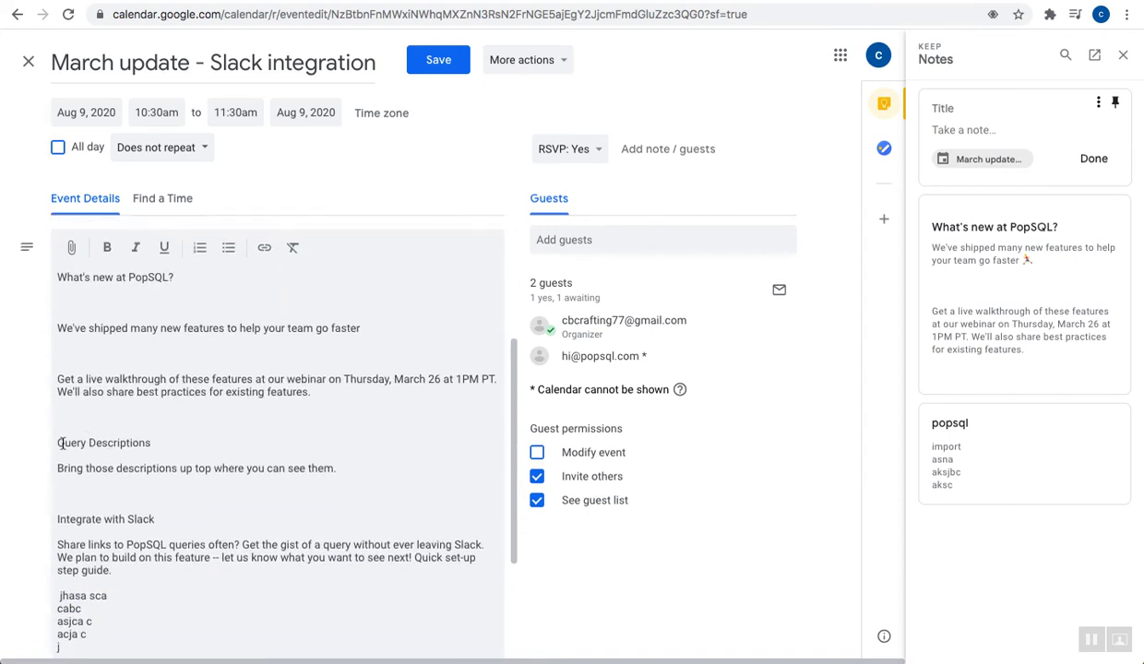
left_click_drag(57, 442, 346, 461)
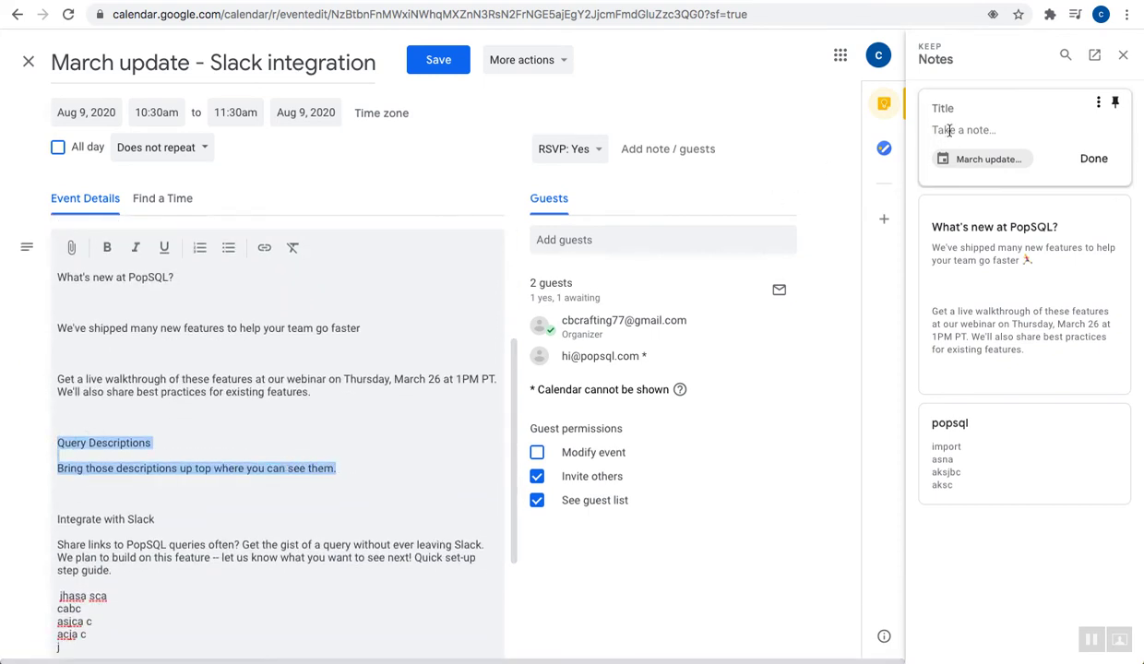
type("Query Descriptions  Bring those descriptions up top where you can see them.")
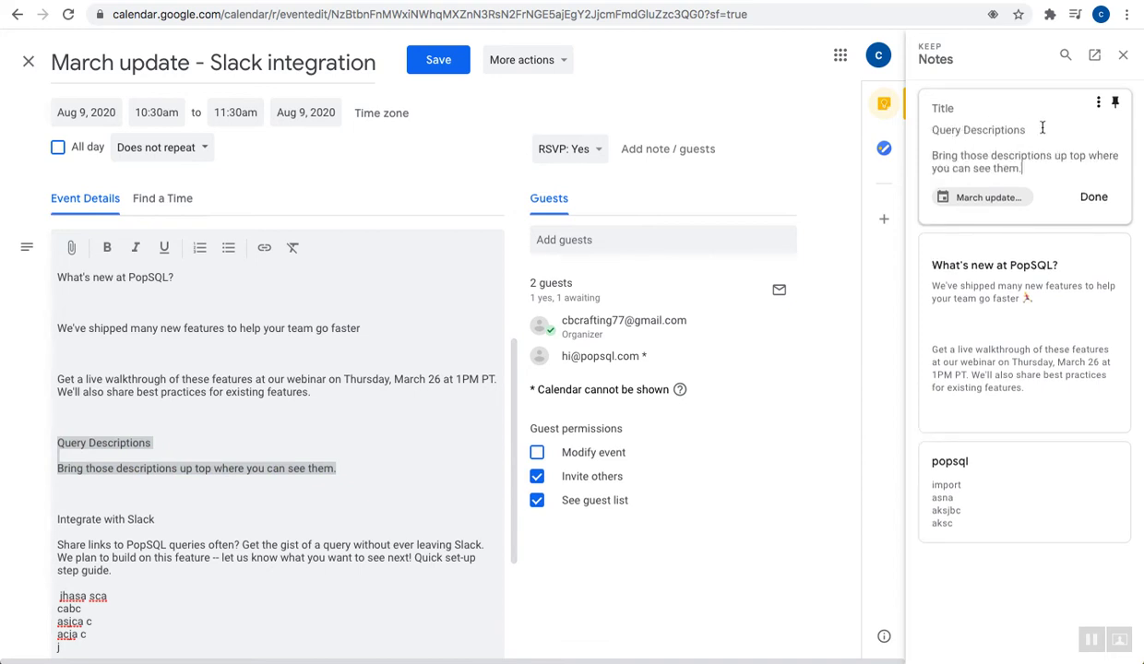
Title the note 'Query Descriptions' and finish editing it
left_click_drag(1042, 128, 928, 129)
key("ctrl+c")
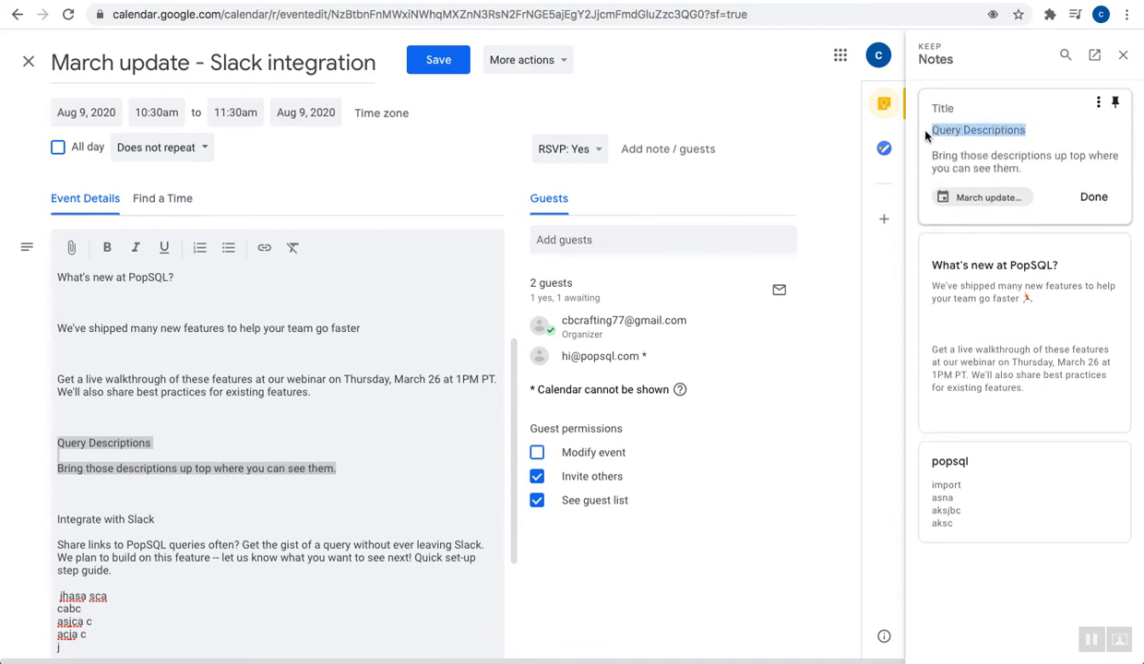
left_click(949, 107)
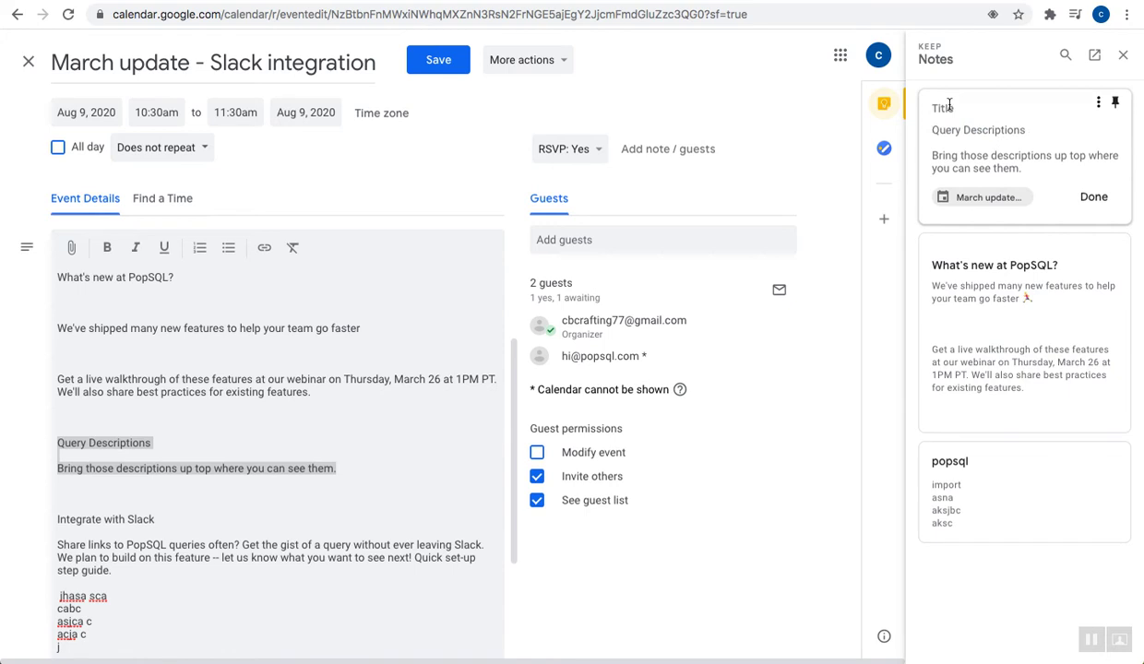
key("ctrl+v")
left_click(1095, 197)
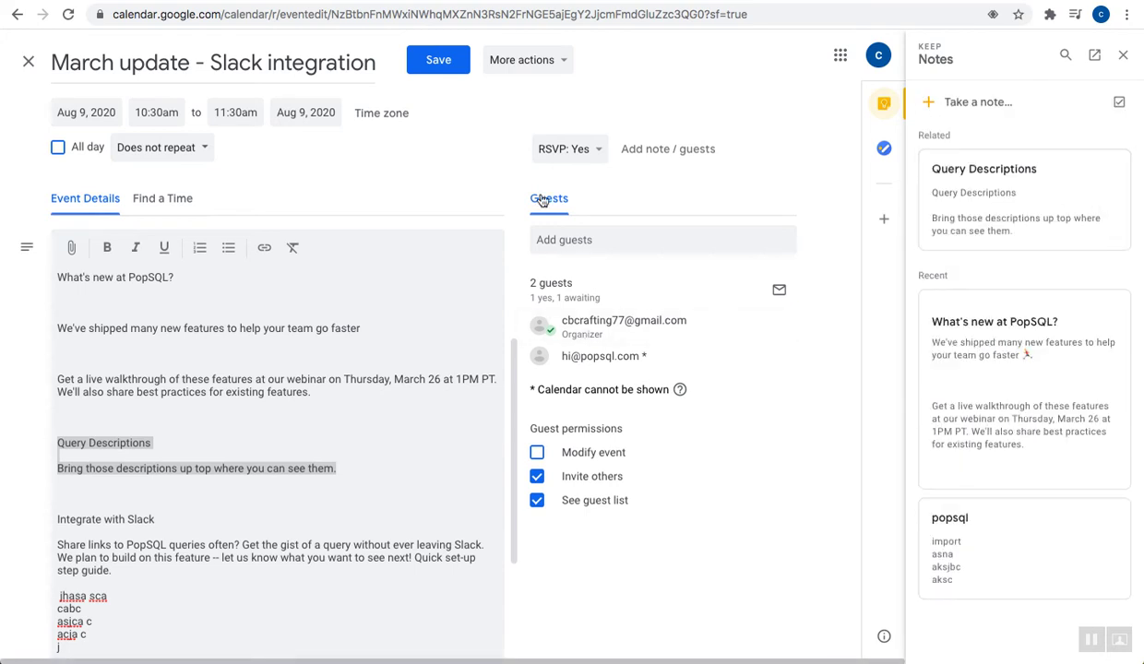
Open Keep in a full tab and remind the Query Descriptions note tomorrow, 8:00 AM
left_click(1094, 55)
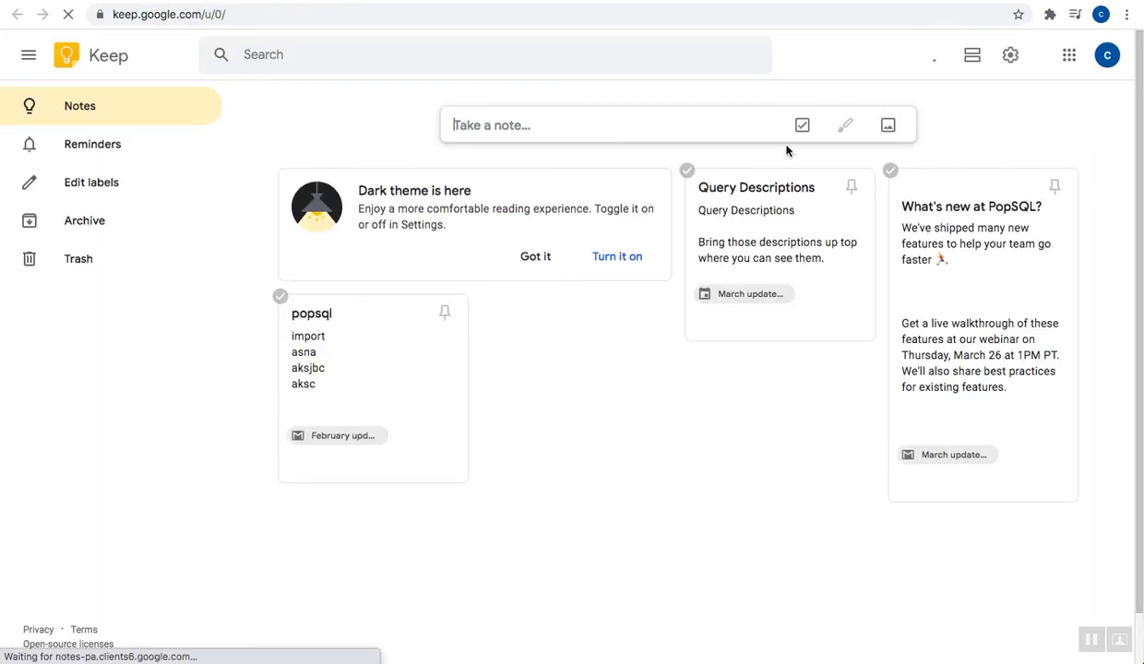
left_click(702, 324)
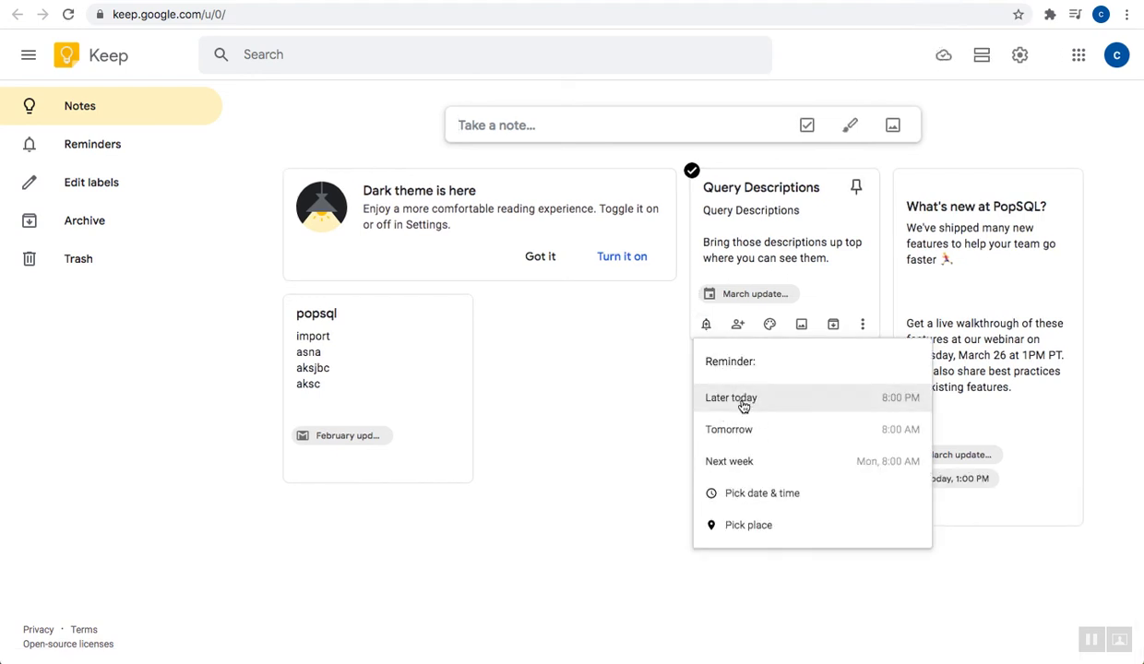
left_click(755, 493)
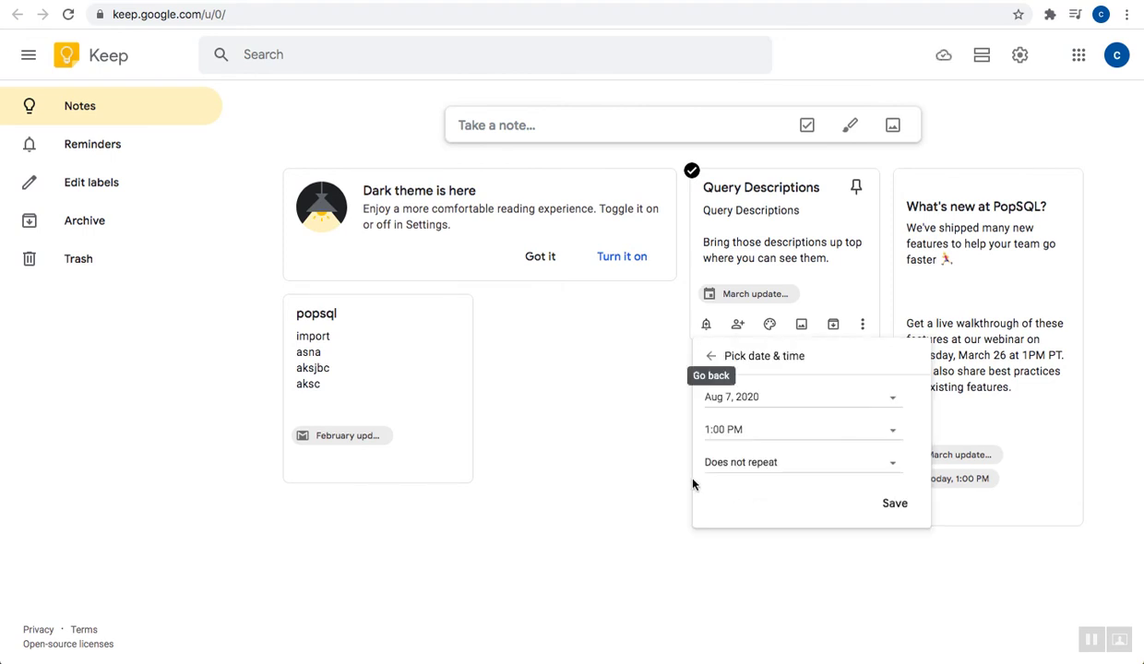
left_click(599, 378)
left_click(706, 325)
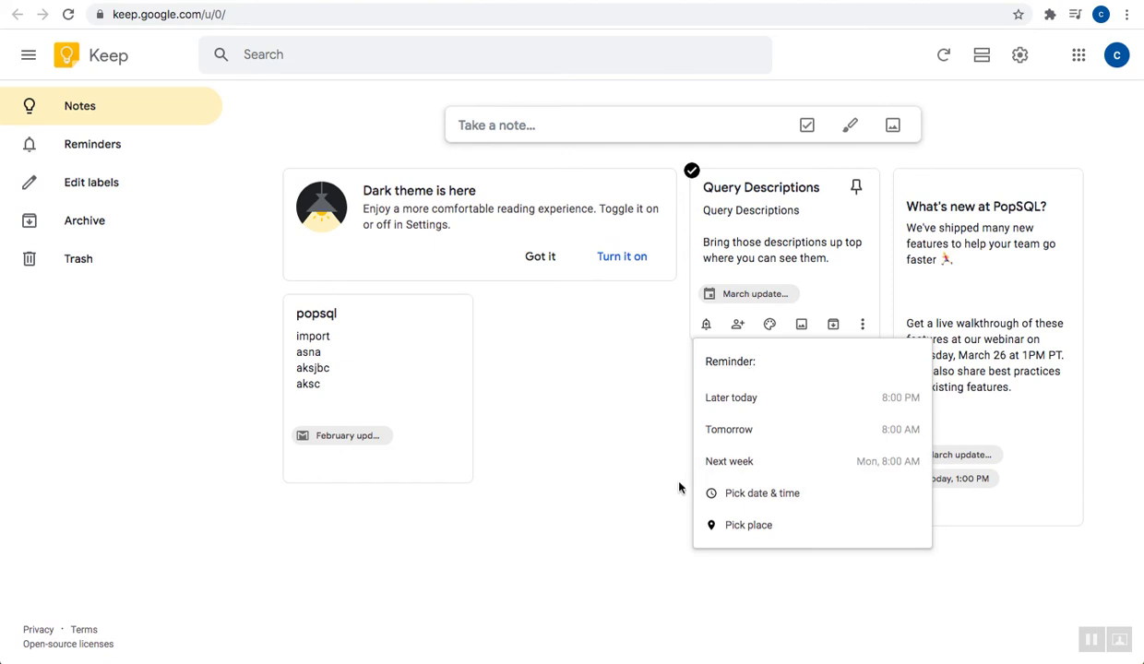
left_click(728, 431)
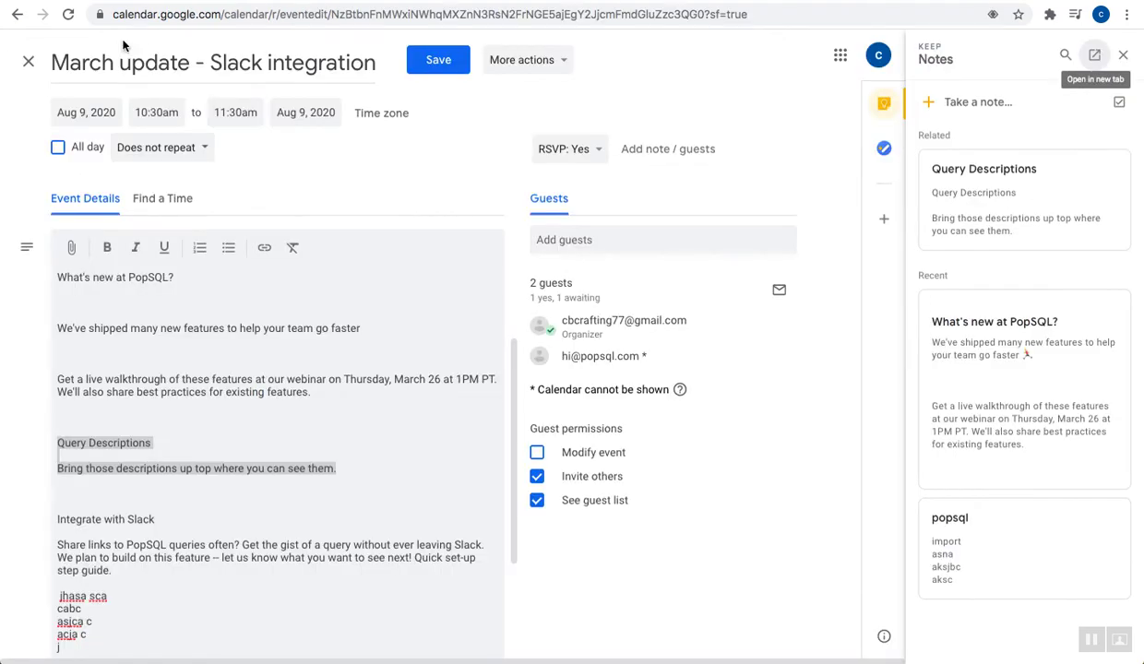
Close the March update event editor to get back to the August 2020 month view
left_click(27, 62)
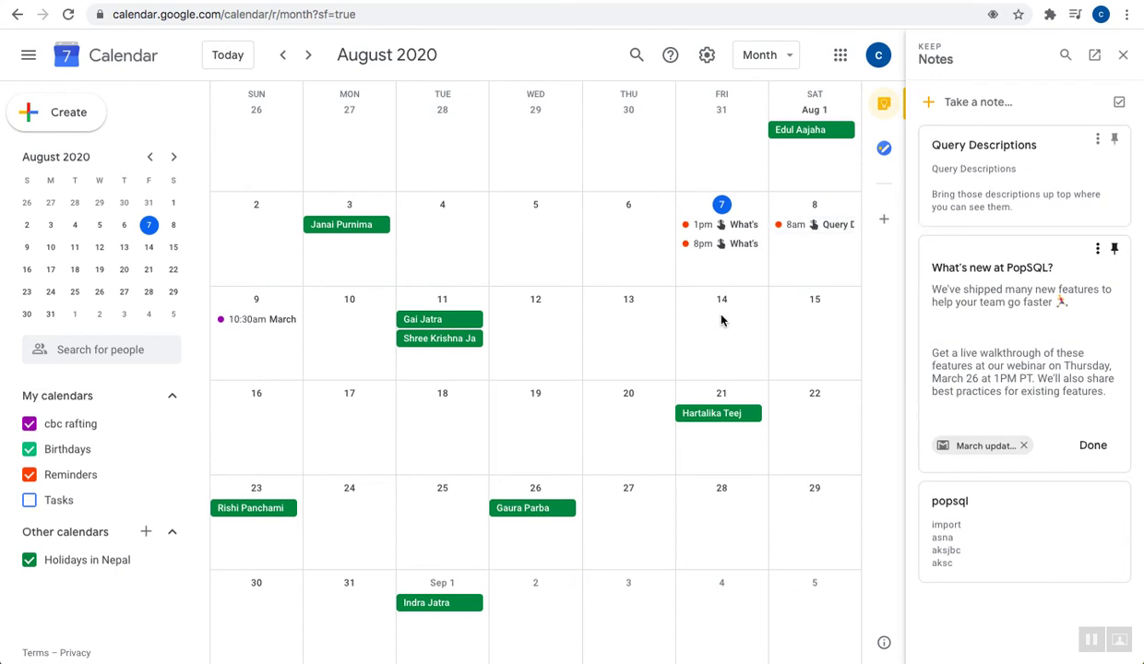
Open the March update event from the Query Descriptions note's linked event chip
double_click(973, 171)
left_click(962, 235)
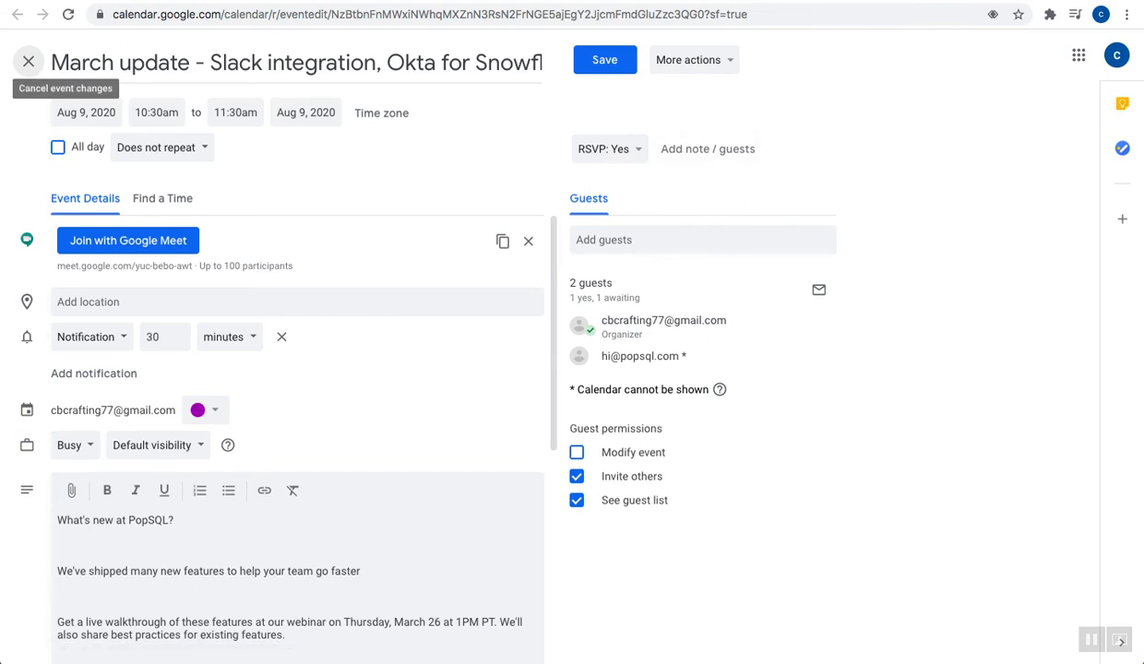
In Keep, view the 'What's new at PopSQL?' note and follow its March update email link
left_click(837, 2)
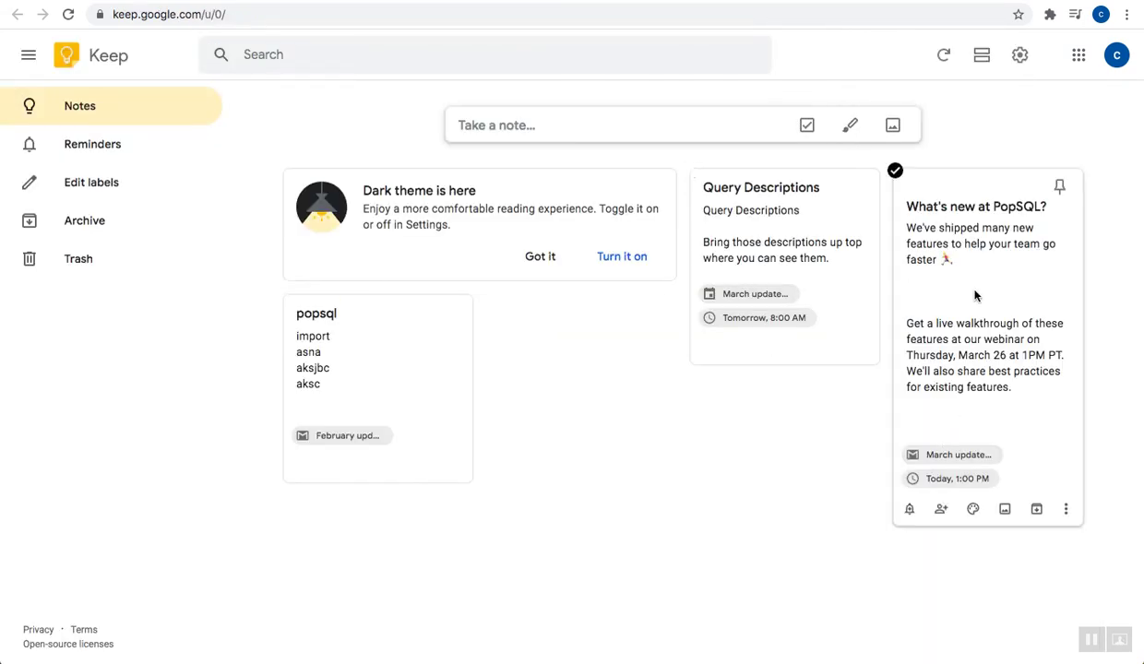
left_click(975, 295)
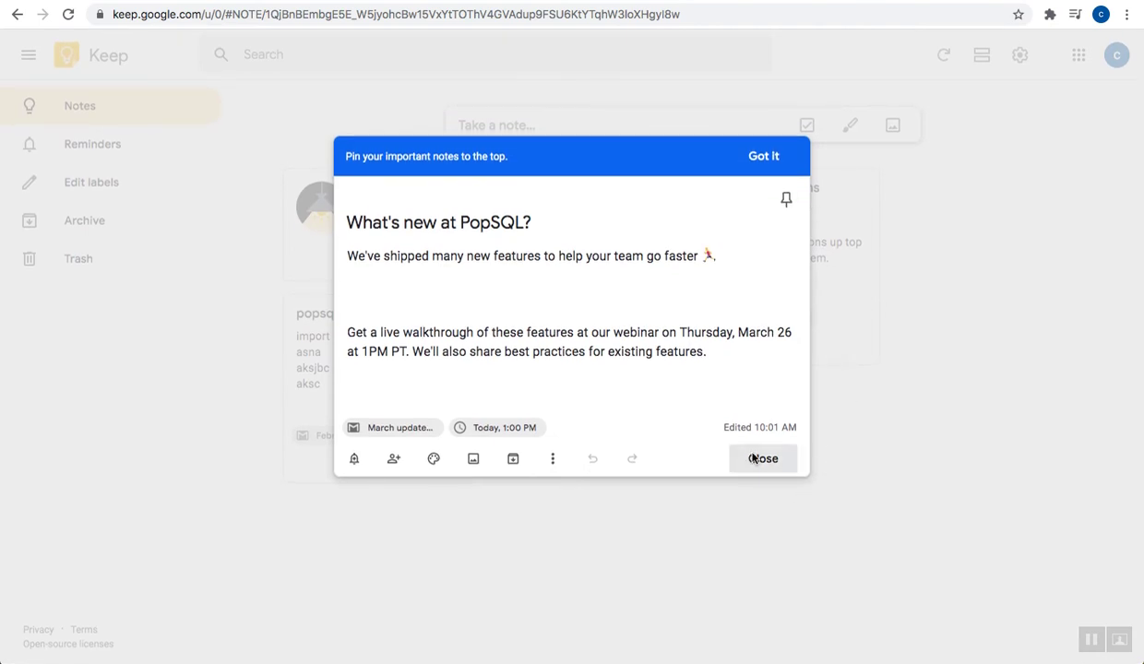
left_click(758, 459)
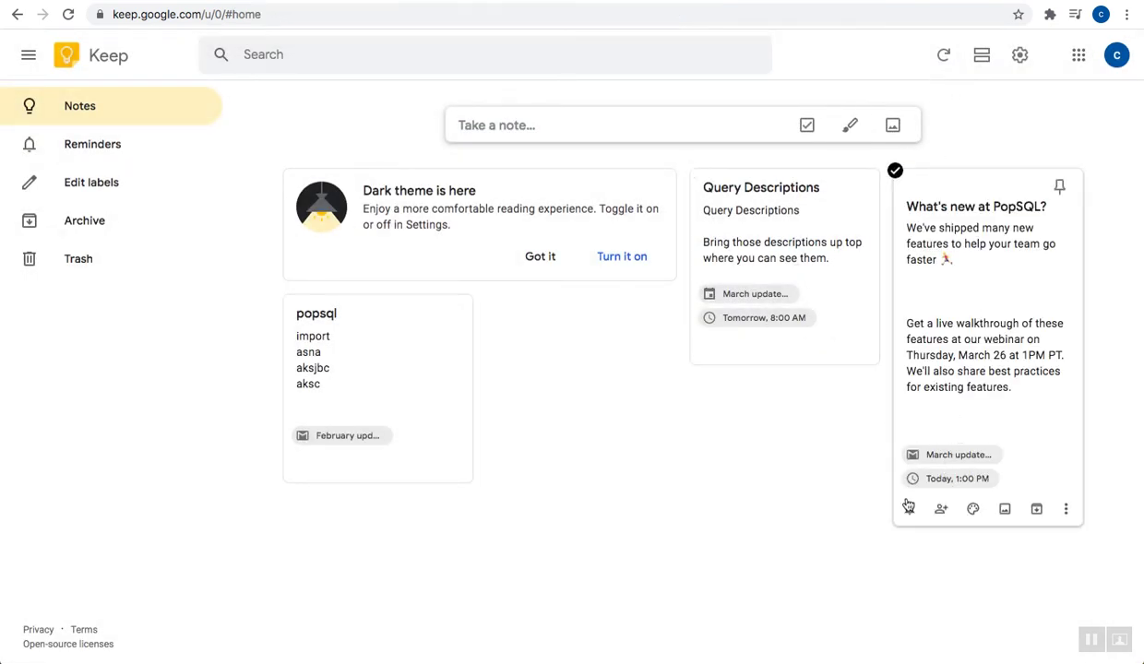
left_click(955, 456)
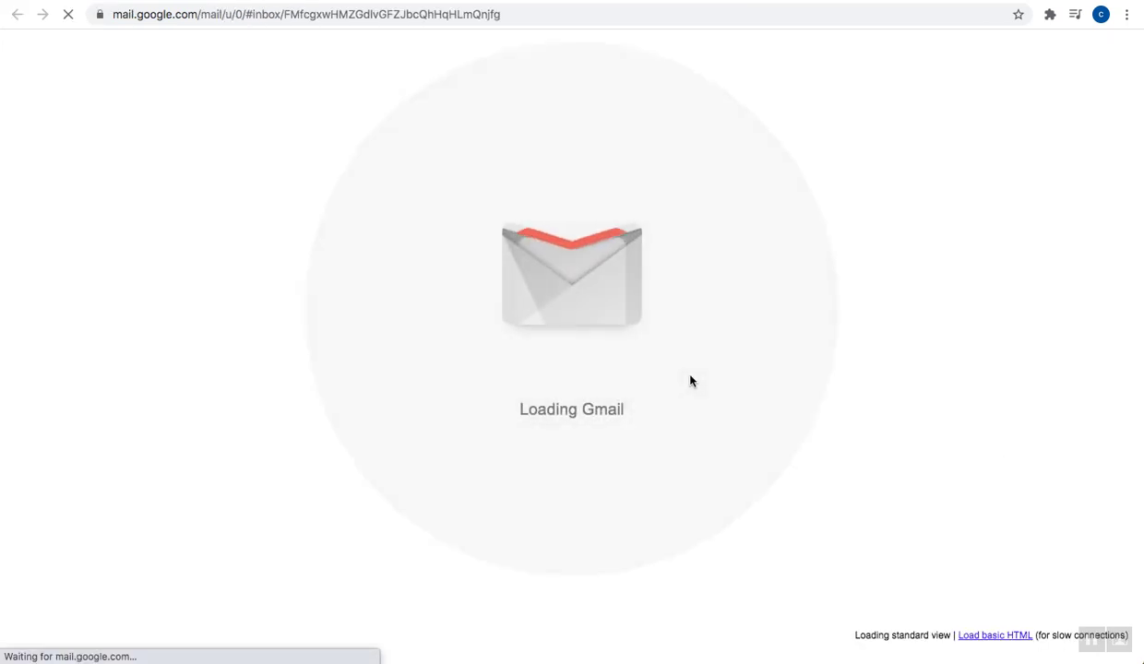
Return to the March update event edit page and select its URL for copying
left_click(750, 2)
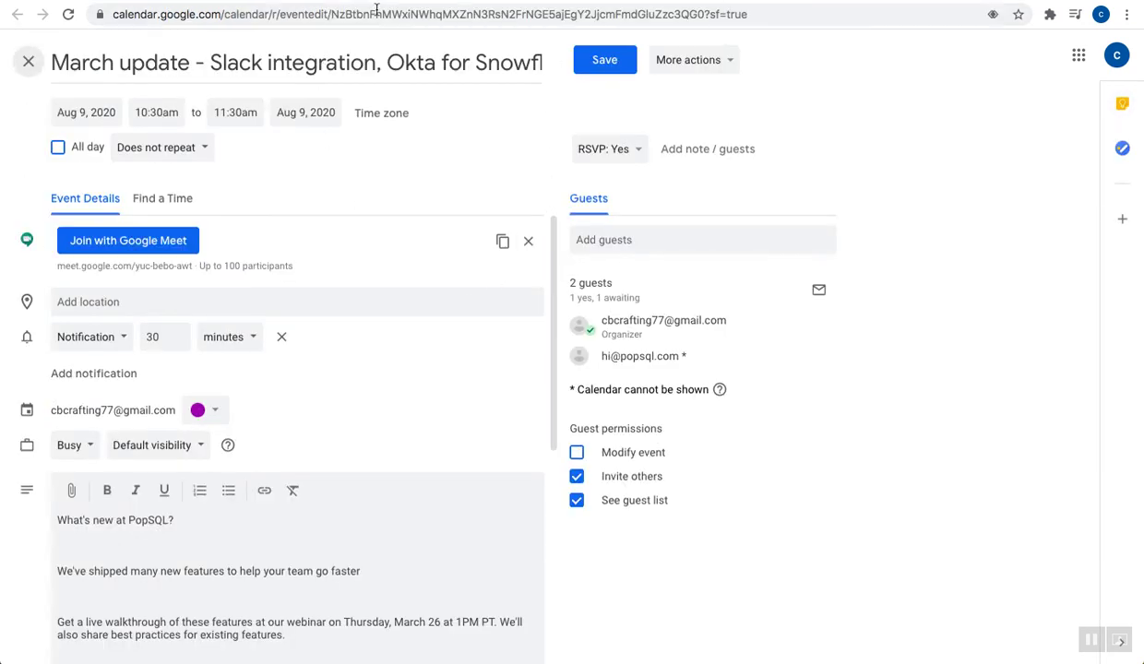
left_click(376, 12)
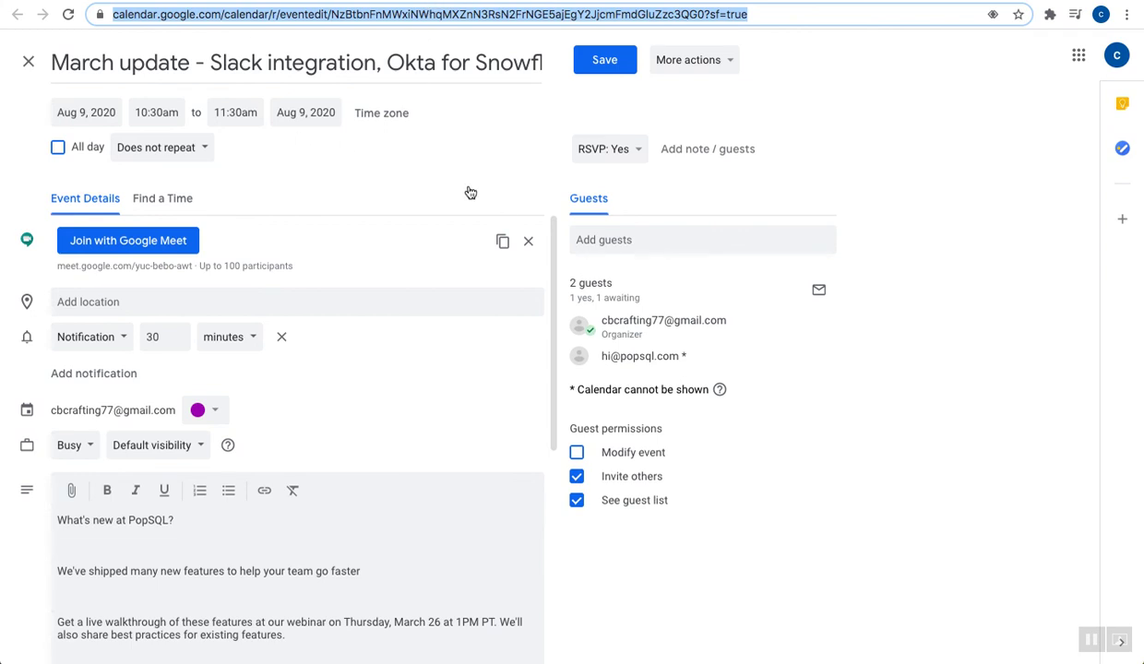
Close and reopen the March update event's edit page from the month view
left_click(27, 60)
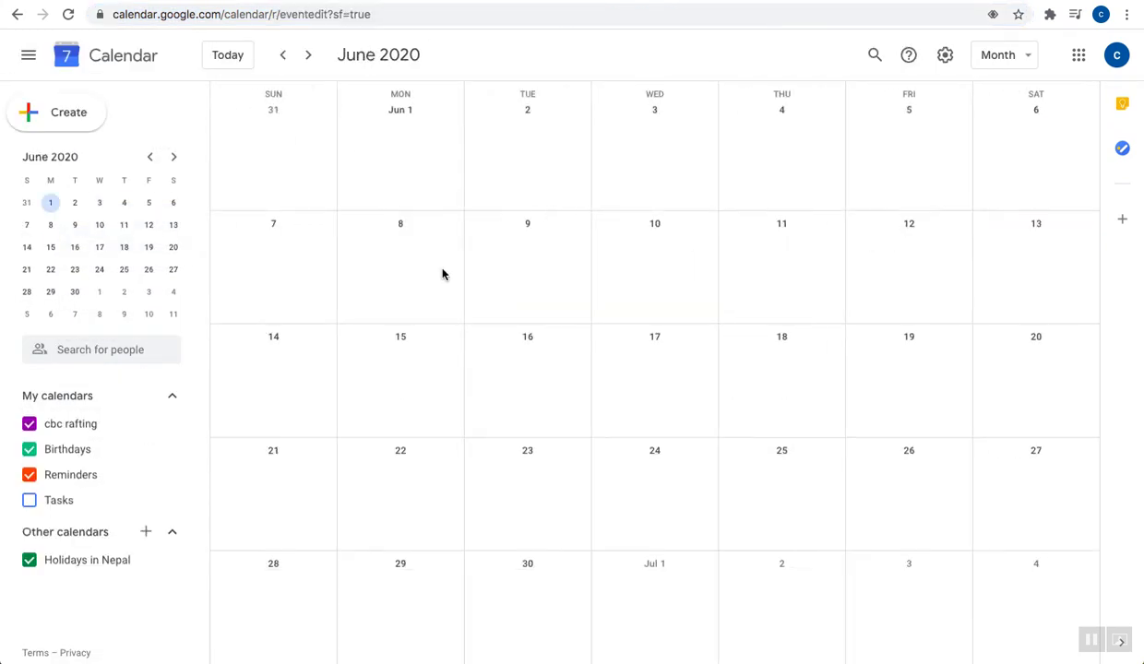
scroll(899, 308, "down", 1)
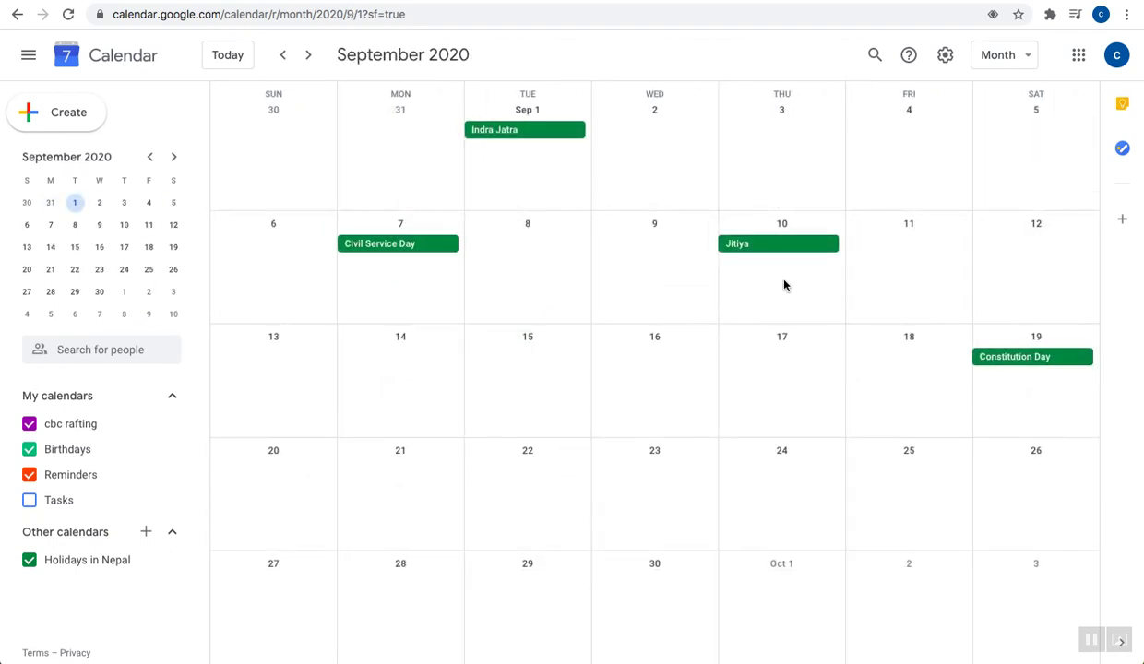
scroll(784, 283, "up", 1)
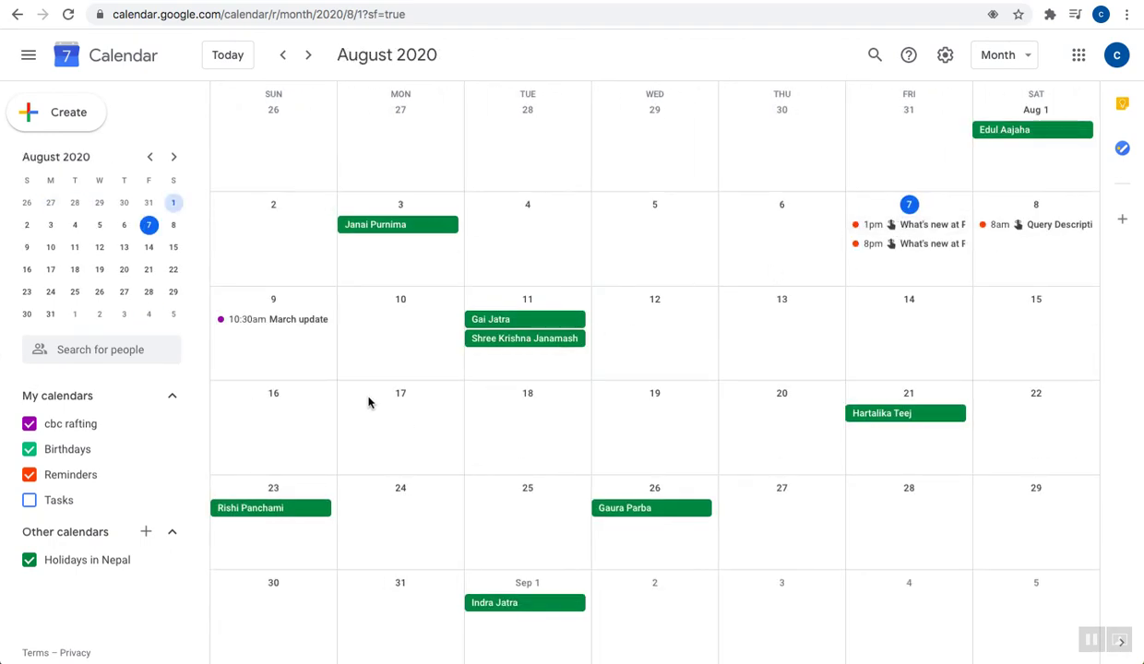
double_click(274, 319)
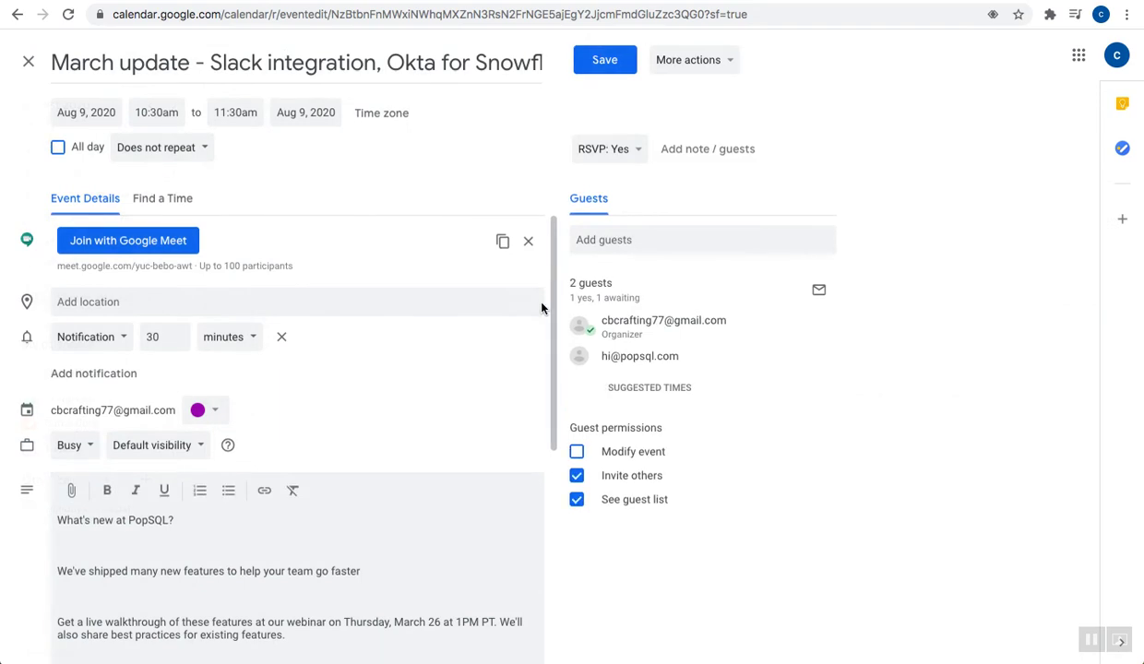
scroll(225, 448, "down", 5)
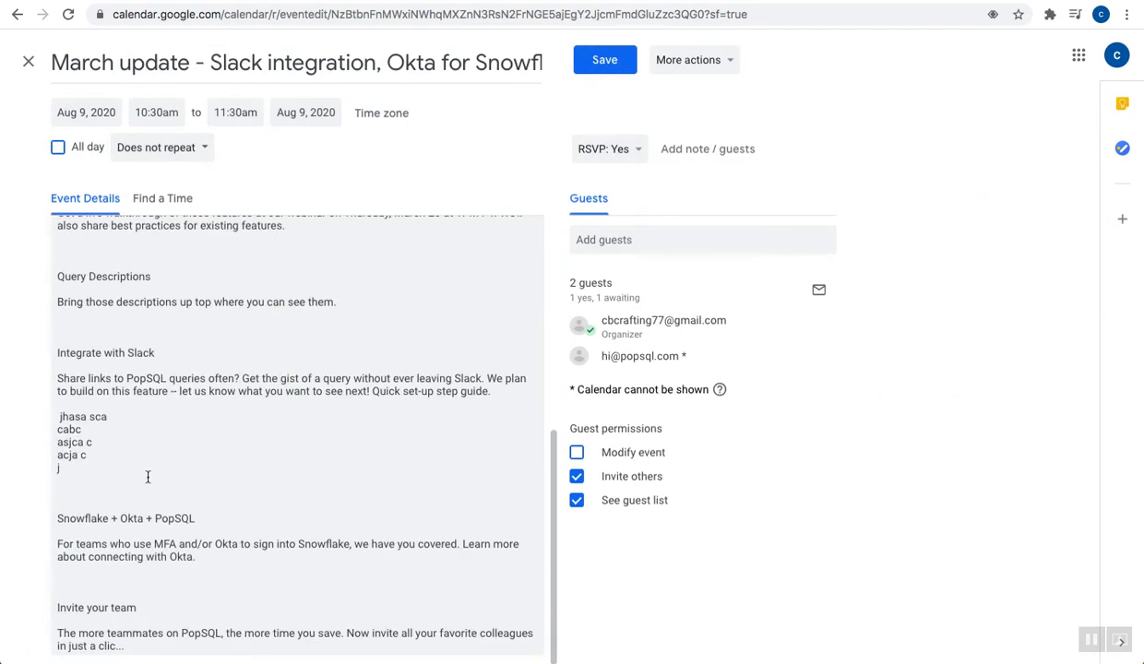
Paste the event link below the j line, save, and send guest updates
left_click(147, 477)
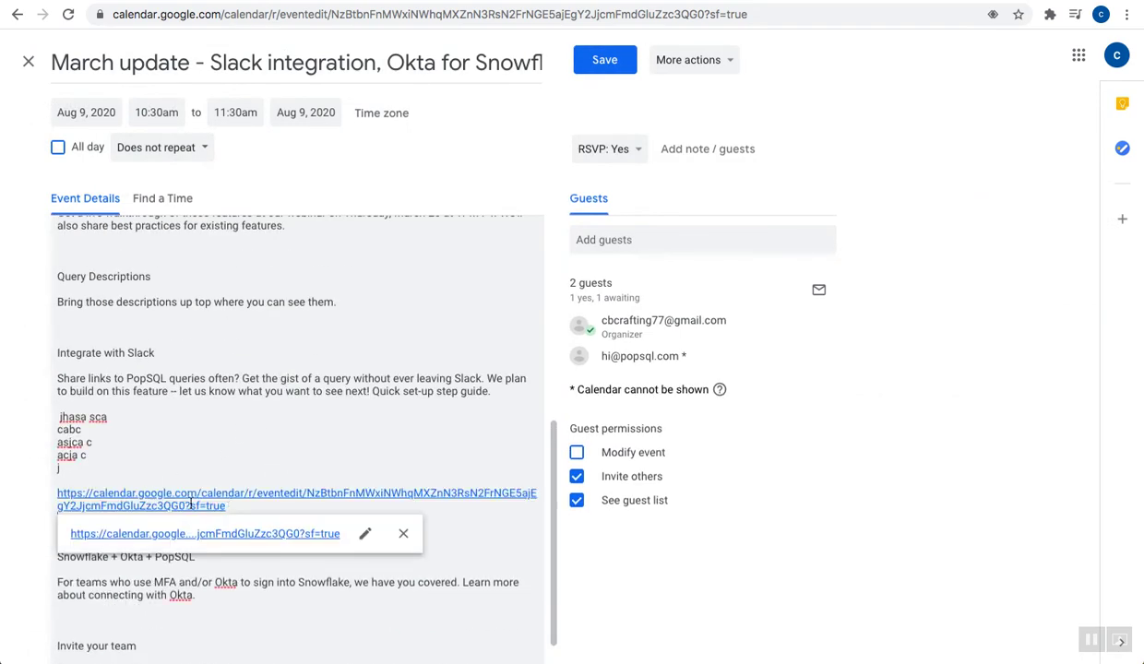
left_click(602, 59)
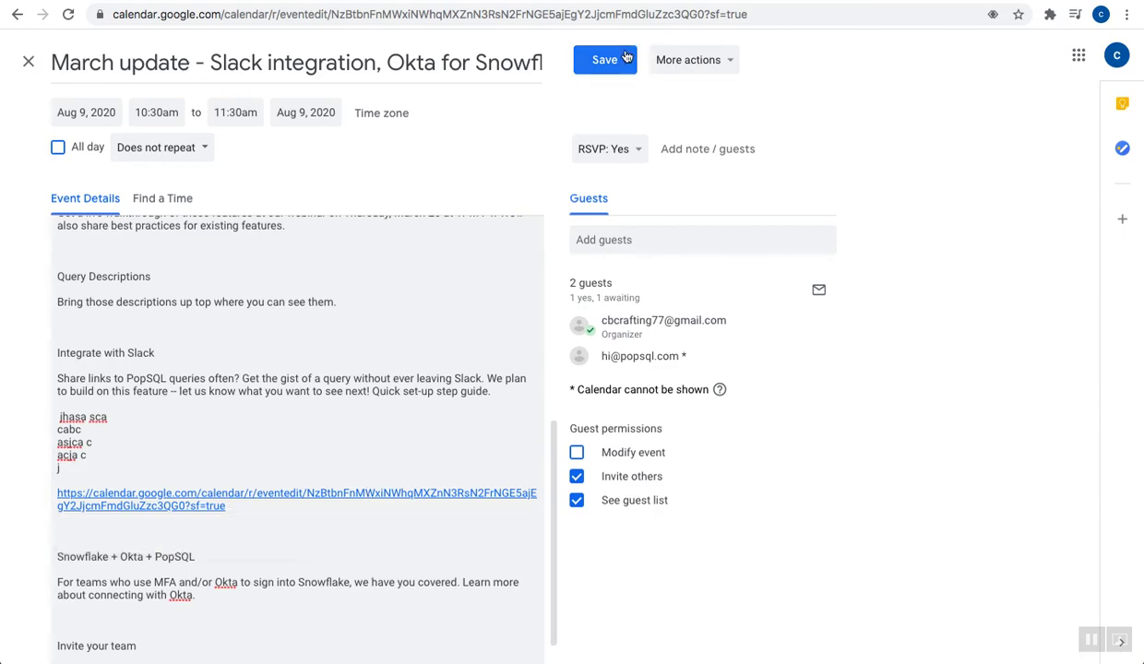
left_click(723, 419)
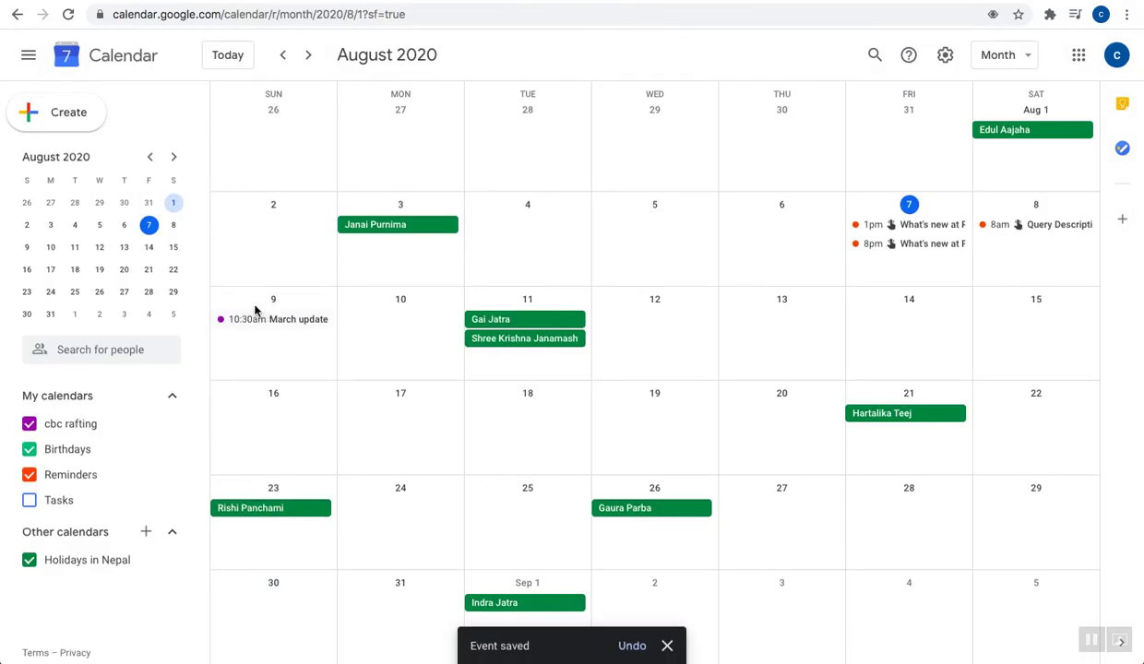
Reopen the March update event and open the pasted event link from its description
double_click(262, 321)
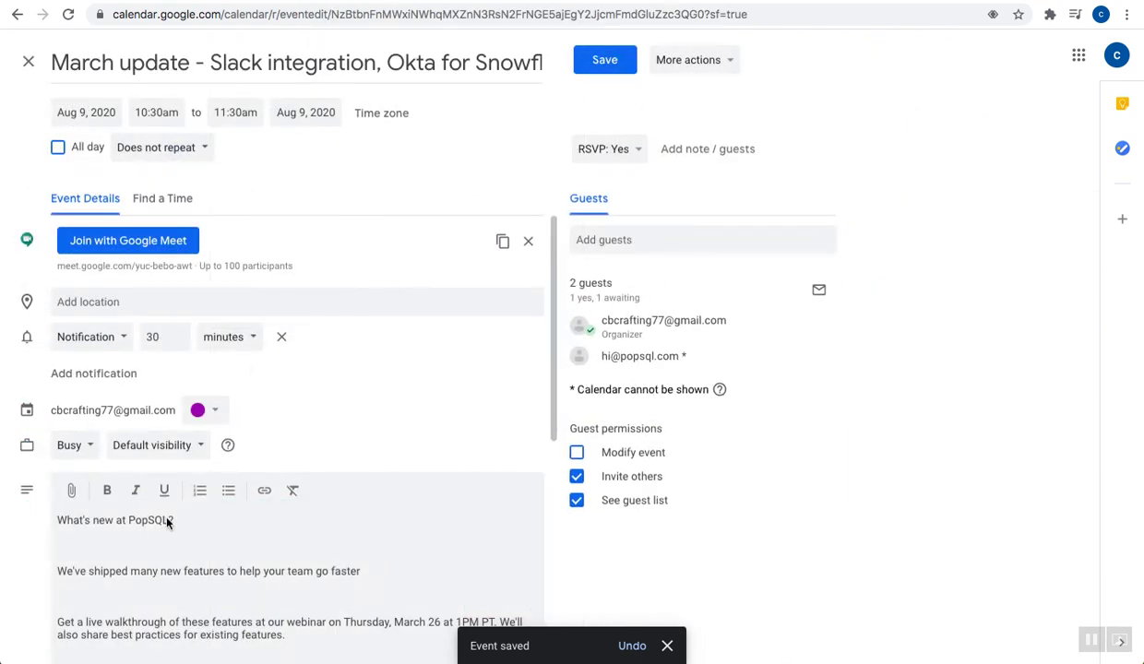
scroll(167, 518, "down", 5)
scroll(150, 541, "down", 2)
left_click(135, 545)
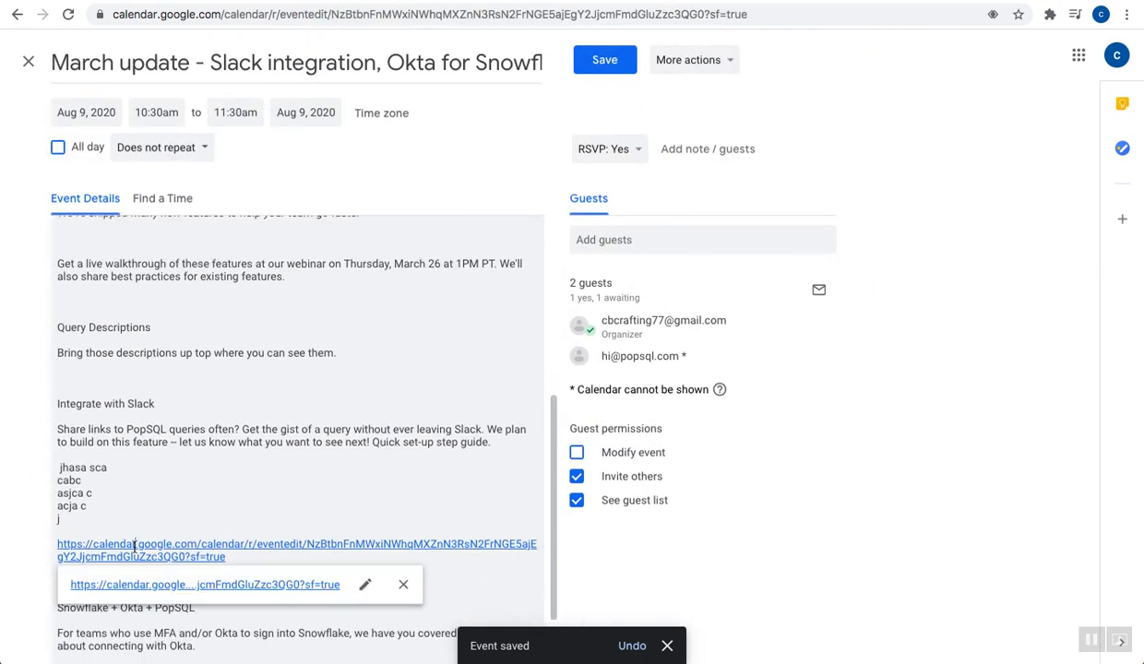
left_click(167, 587)
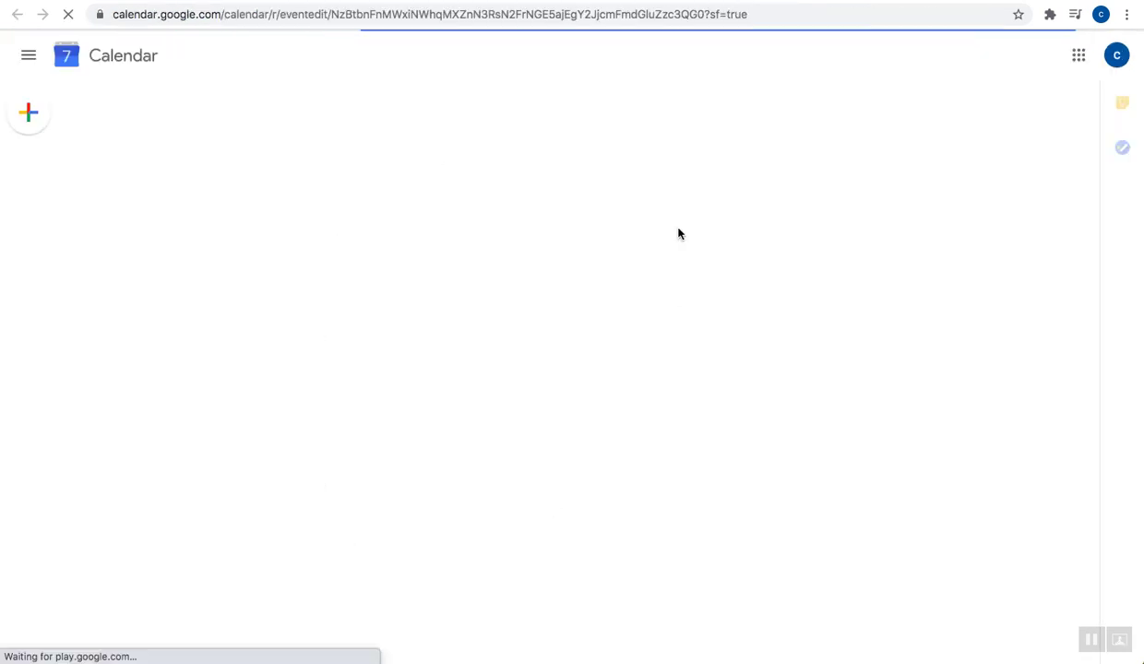
Scroll through the Event Details description to review it, then dismiss the link preview
scroll(415, 332, "down", 5)
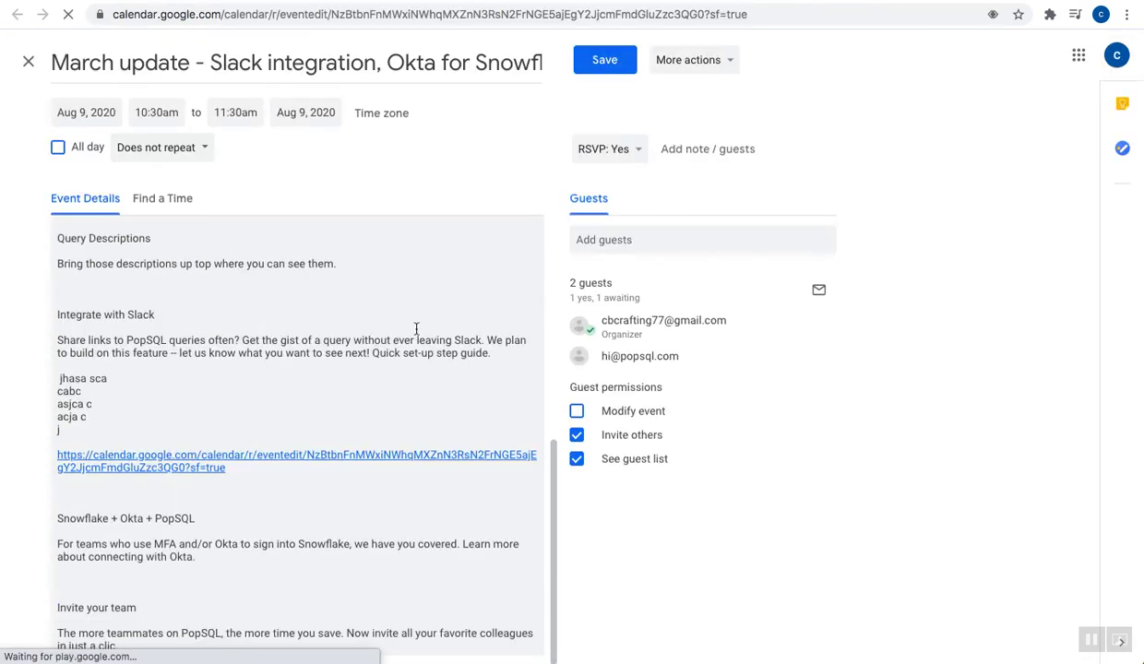
scroll(416, 332, "up", 5)
scroll(416, 323, "down", 2)
scroll(416, 322, "down", 1)
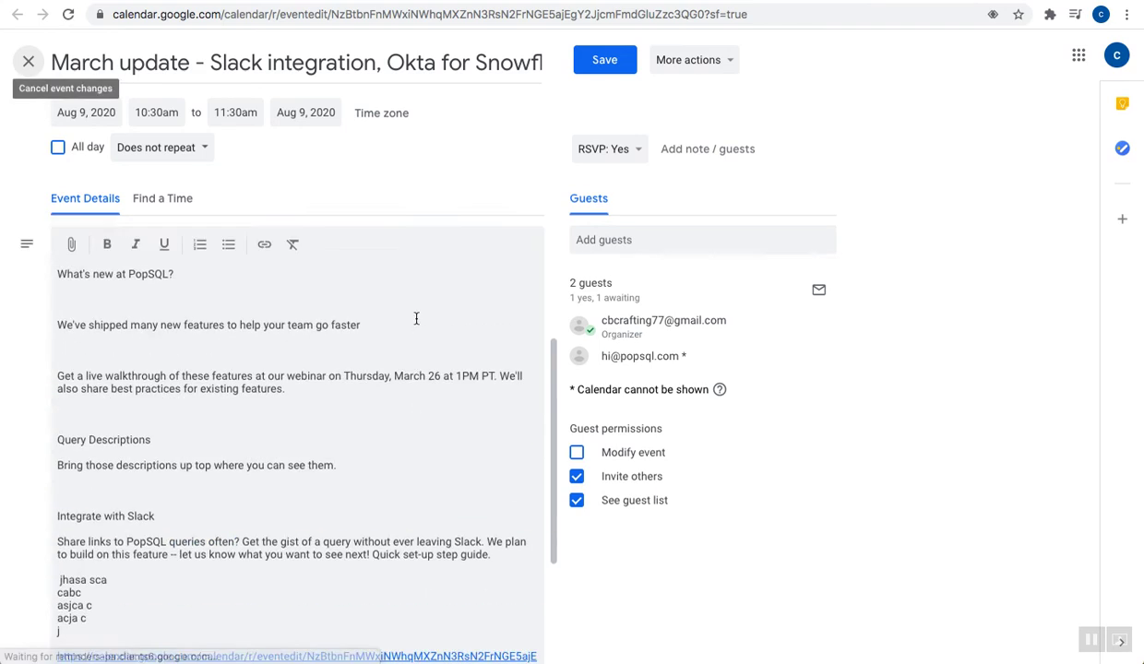
scroll(416, 320, "up", 3)
scroll(416, 320, "down", 10)
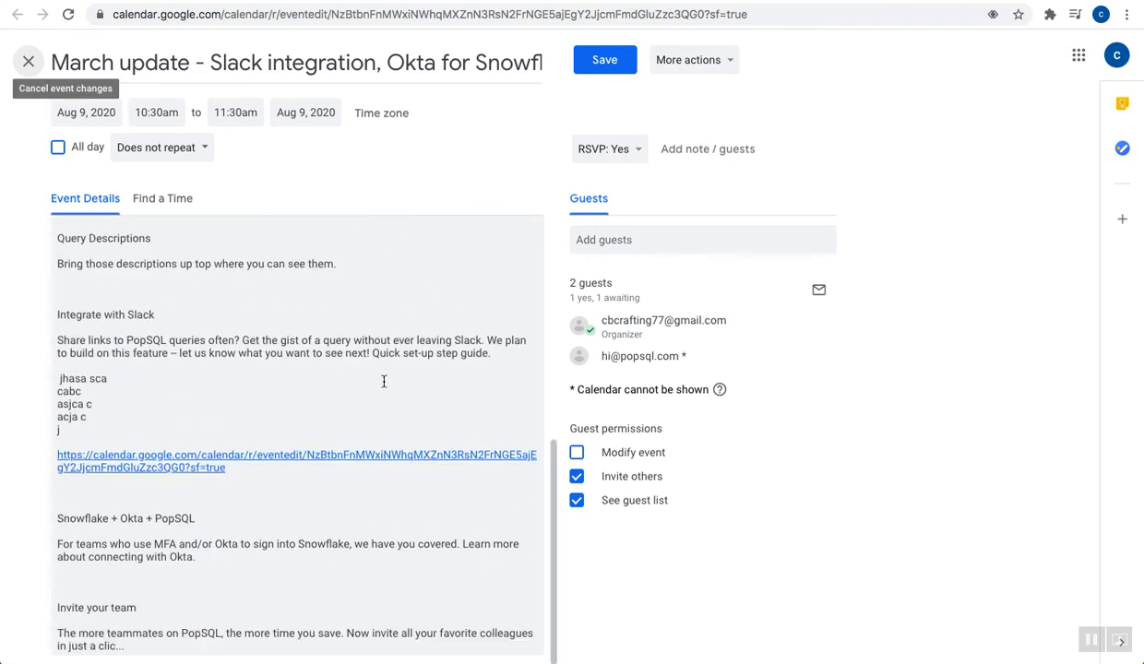
scroll(296, 415, "up", 10)
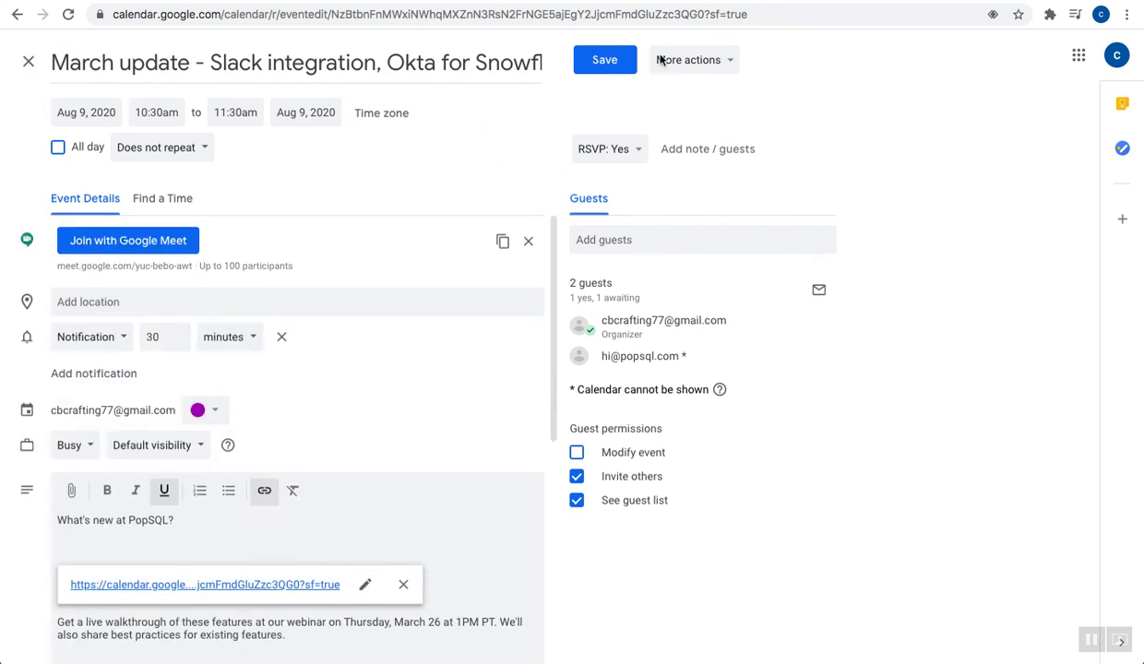
left_click(403, 584)
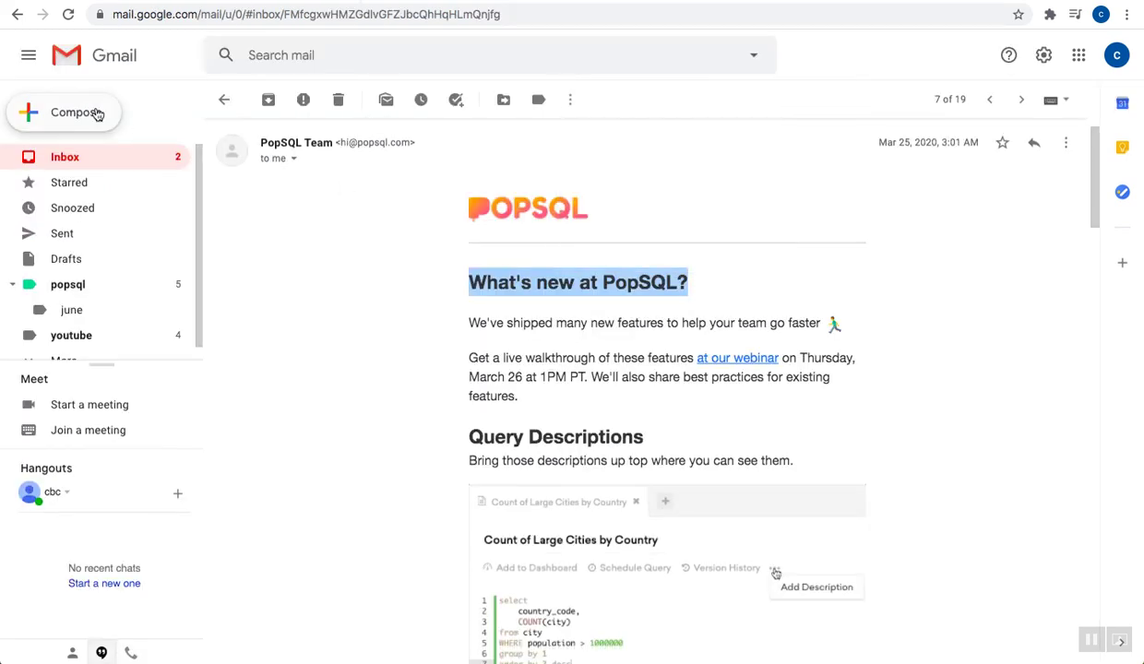
Start a new Gmail message and paste the copied event link into its body
left_click(97, 112)
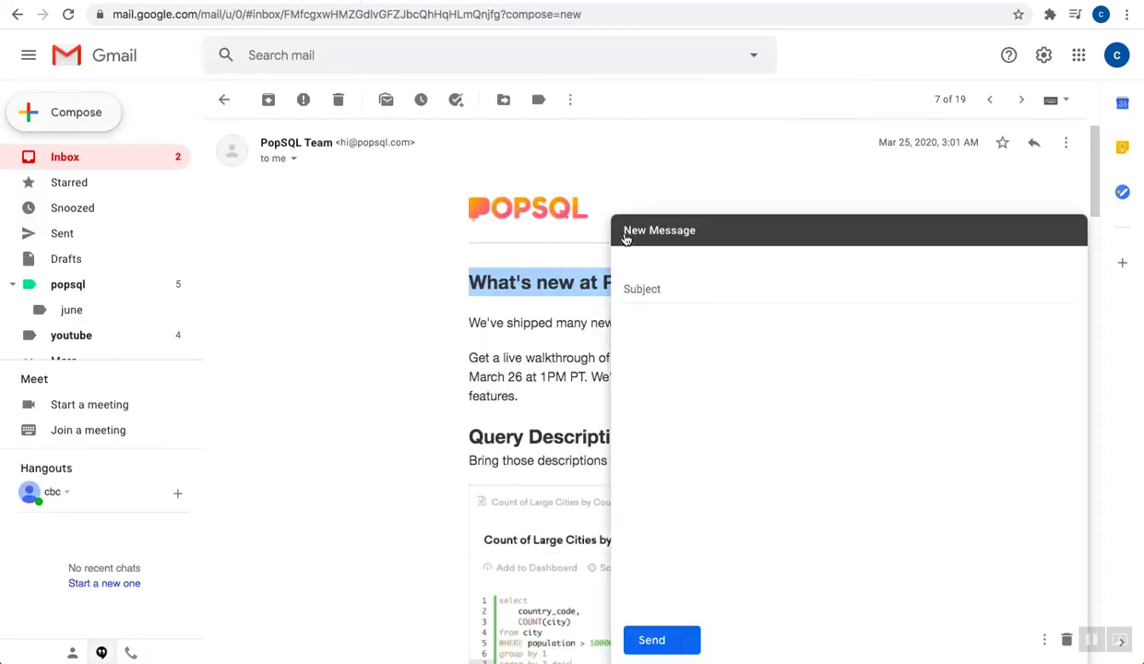
left_click(641, 352)
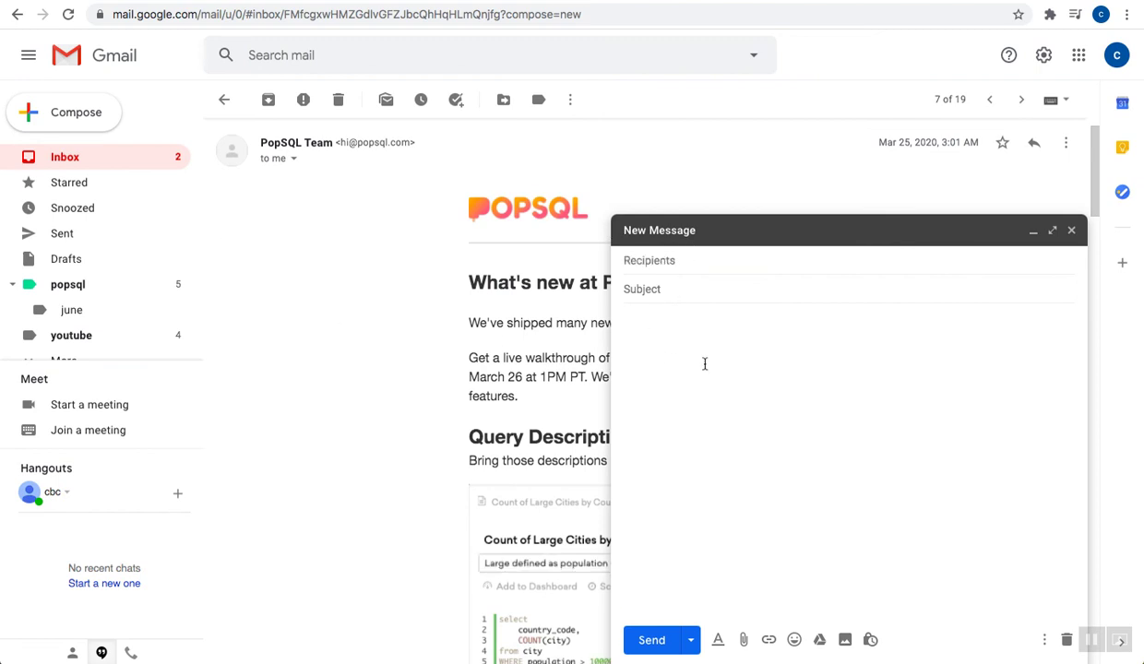
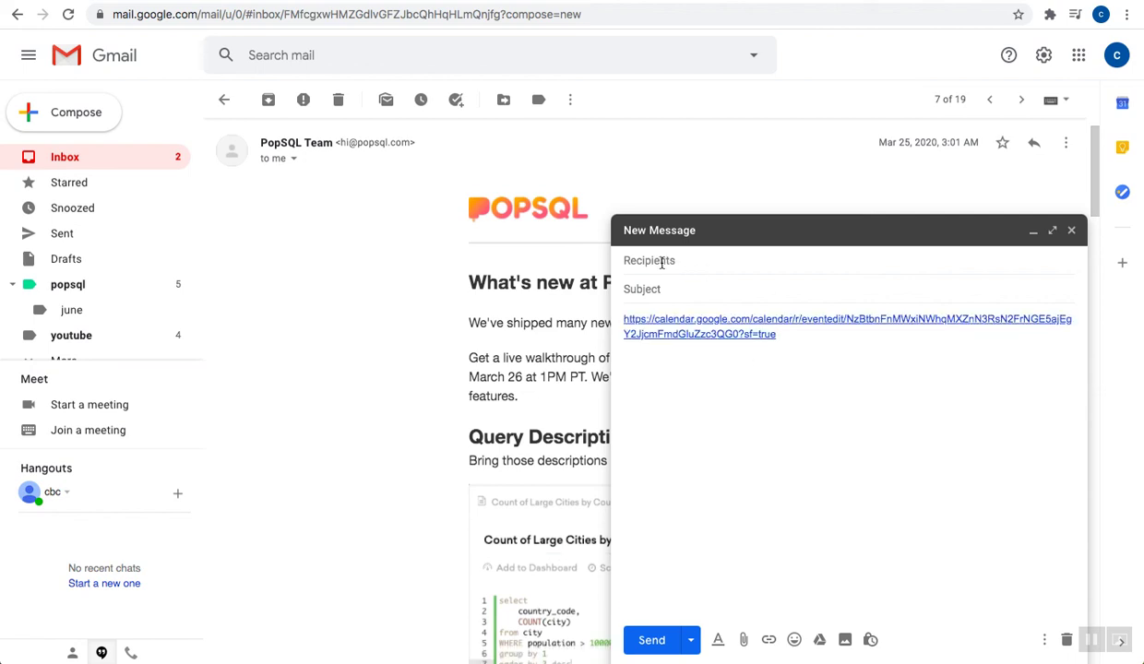
Fill in a recipient and the subject 'qwj', then open the pasted event link
left_click(661, 261)
type("qjbw")
key("Tab")
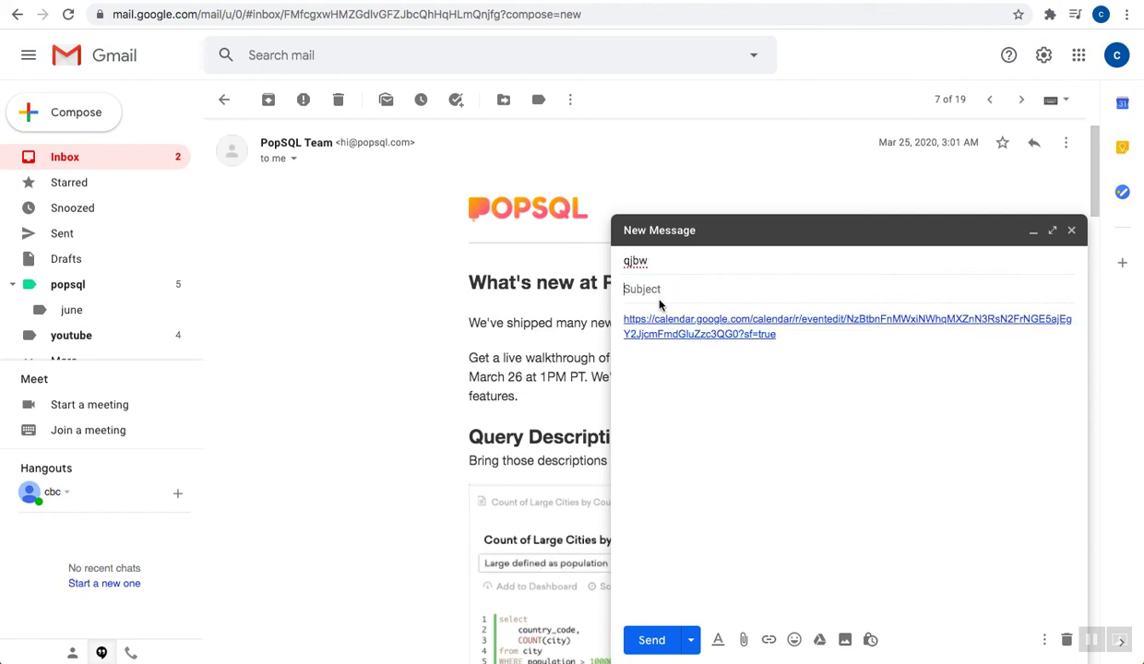
type("qwj")
left_click(672, 390)
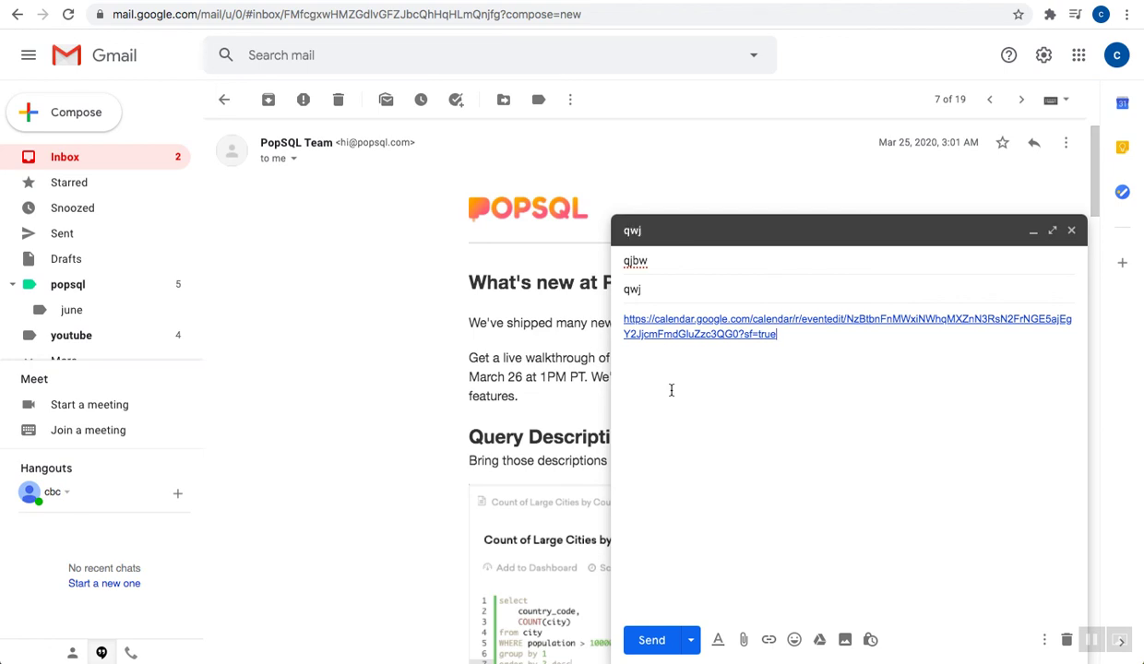
left_click(650, 261)
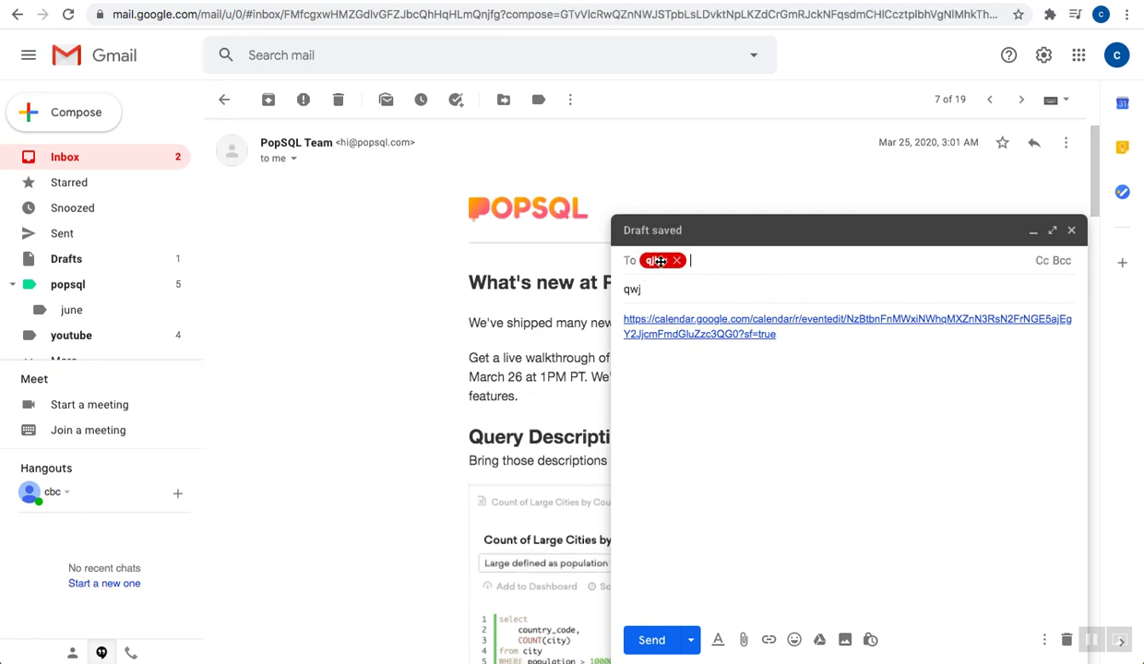
left_click(650, 291)
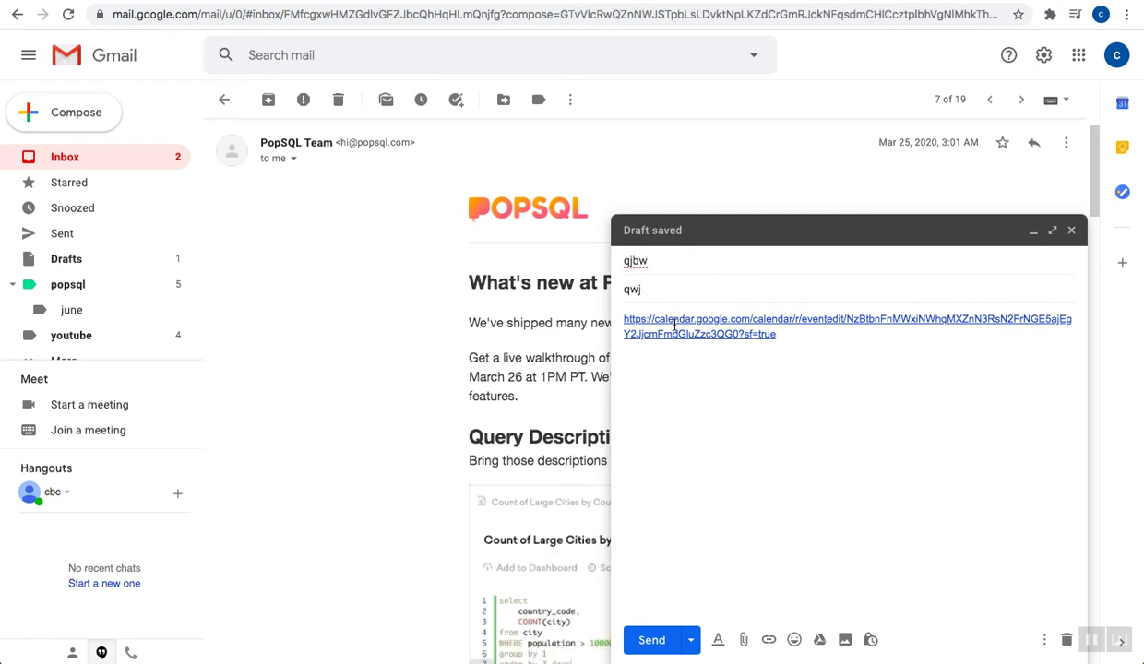
left_click(670, 321)
left_click(698, 348)
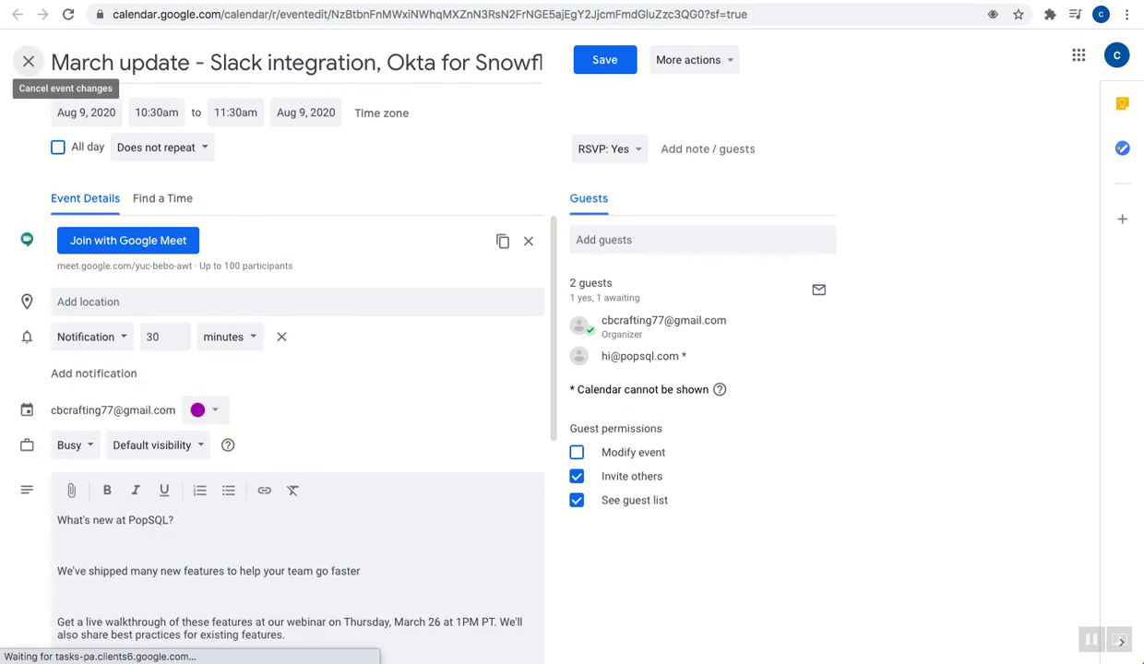
Compose and send a message to the second account's autocompleted address, subject 'link', with the pasted event URL
left_click(376, 1)
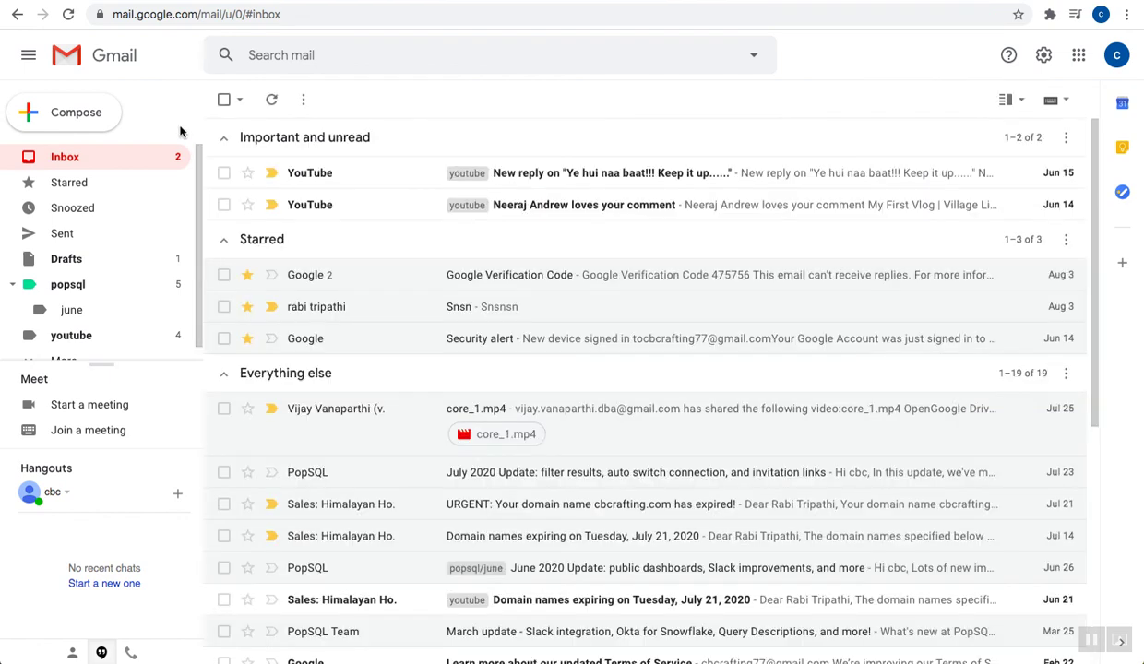
left_click(64, 112)
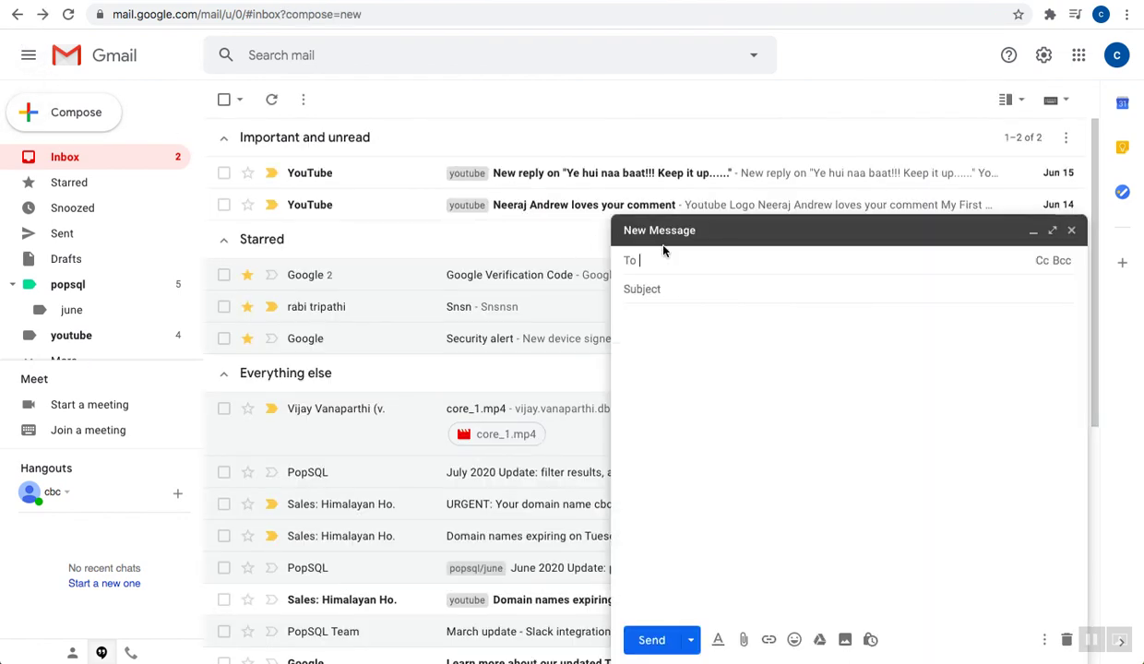
type("nep")
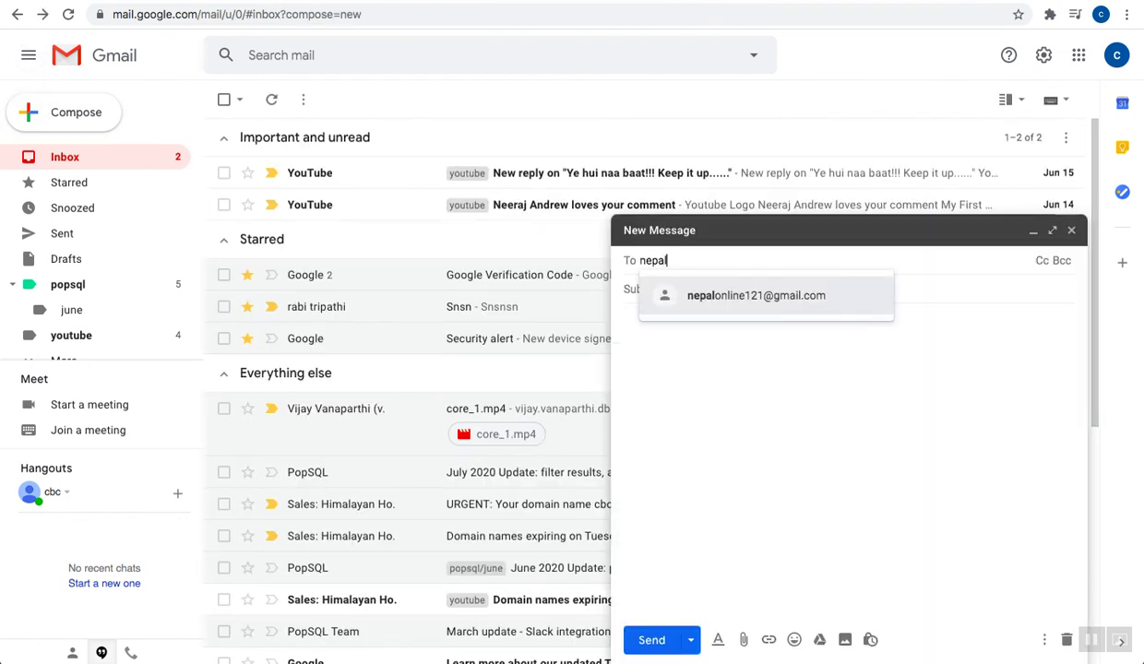
type("al")
left_click(690, 295)
left_click(649, 282)
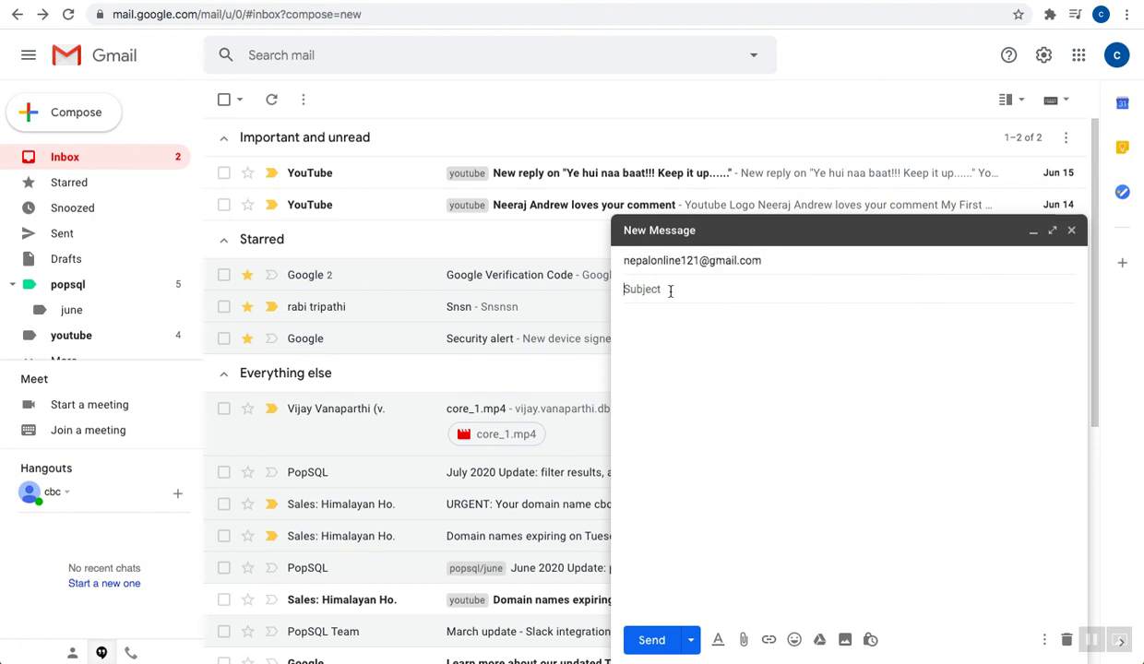
left_click(691, 336)
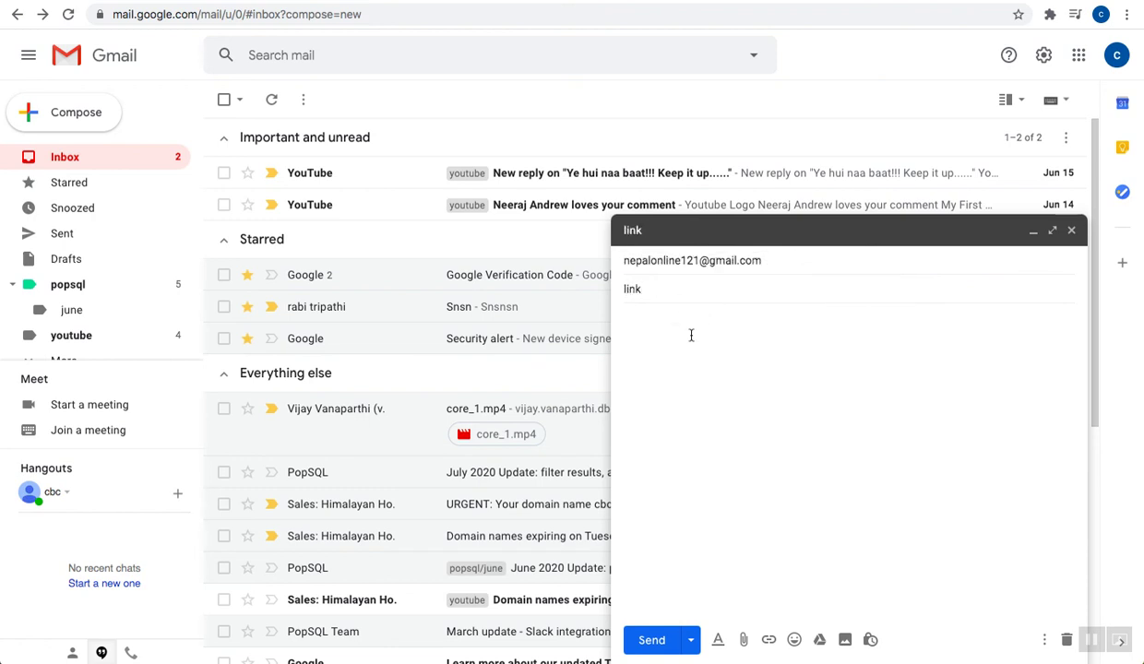
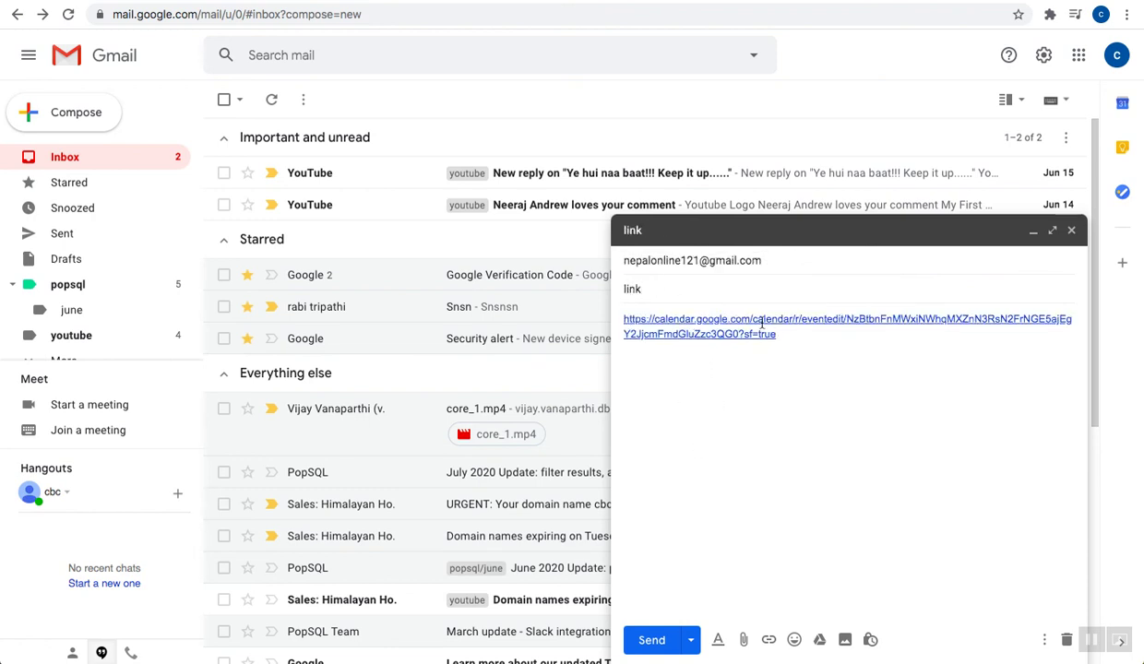
left_click(651, 639)
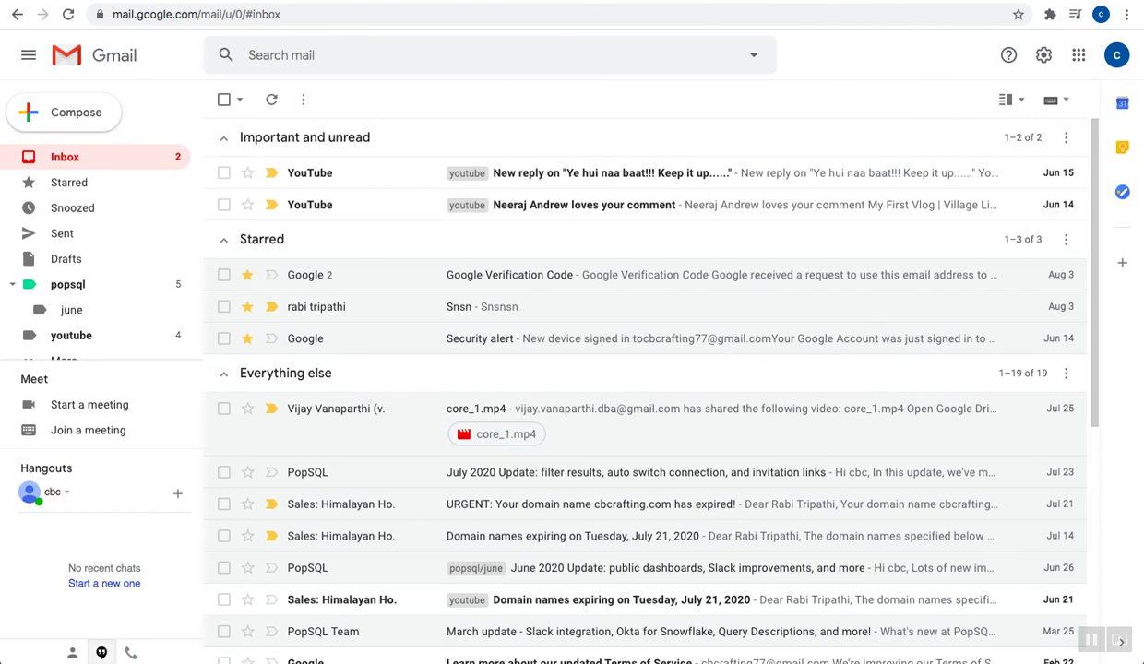
In the second account's inbox, open the 'link' email, follow its calendar URL, and close the event editor
left_click(988, 0)
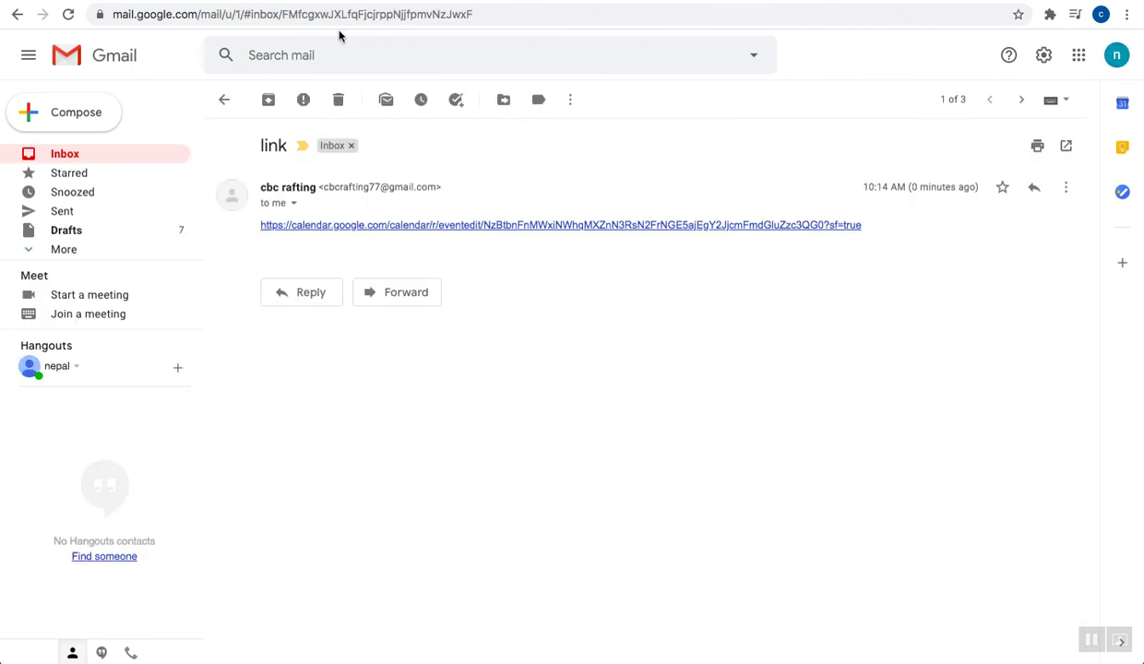
left_click(229, 98)
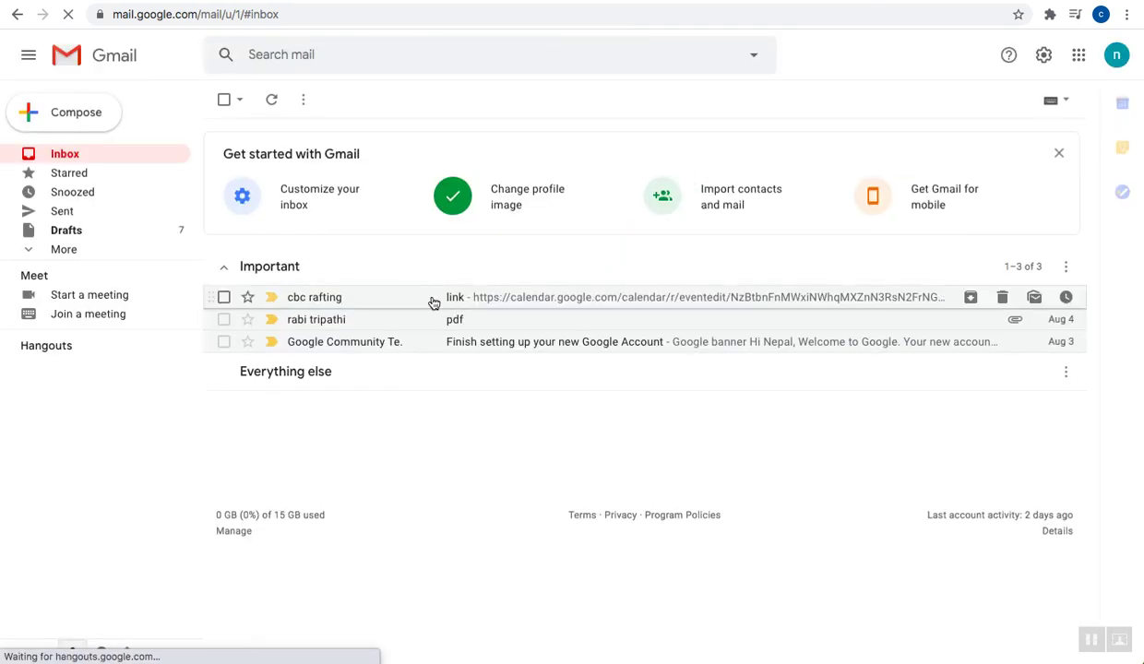
left_click(433, 301)
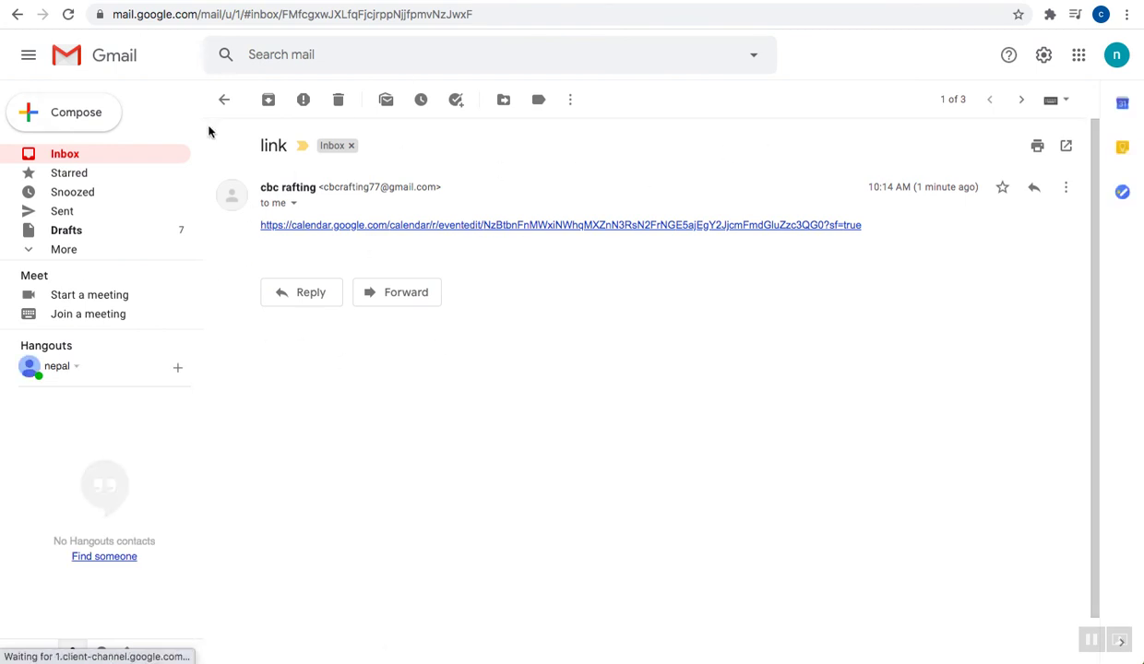
left_click(612, 225)
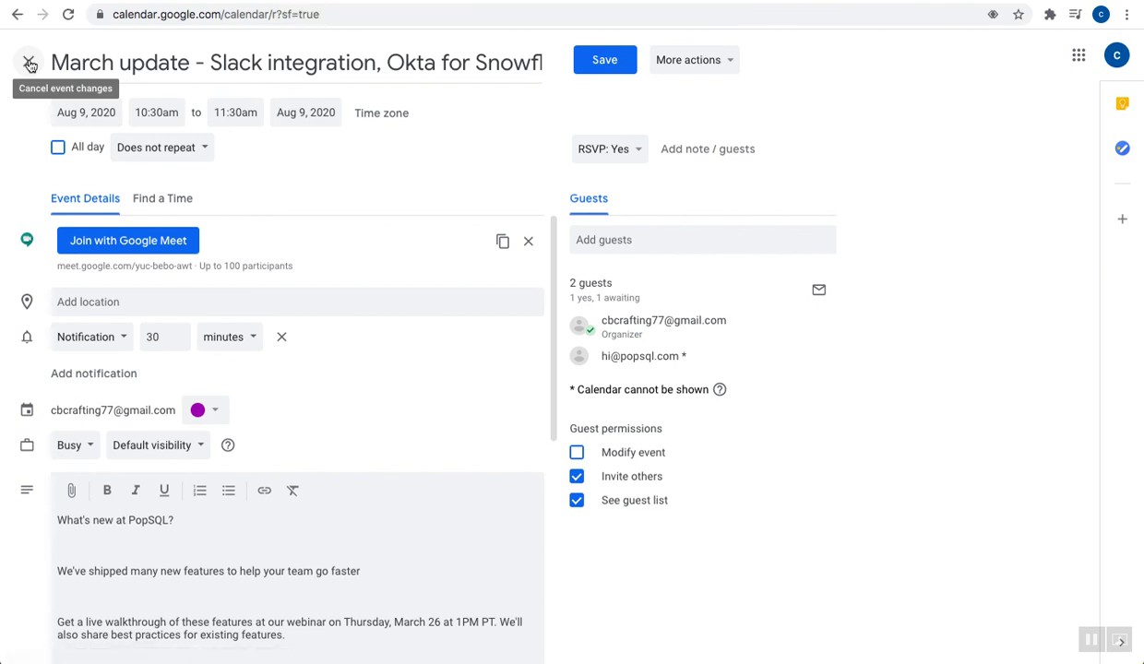
left_click(29, 63)
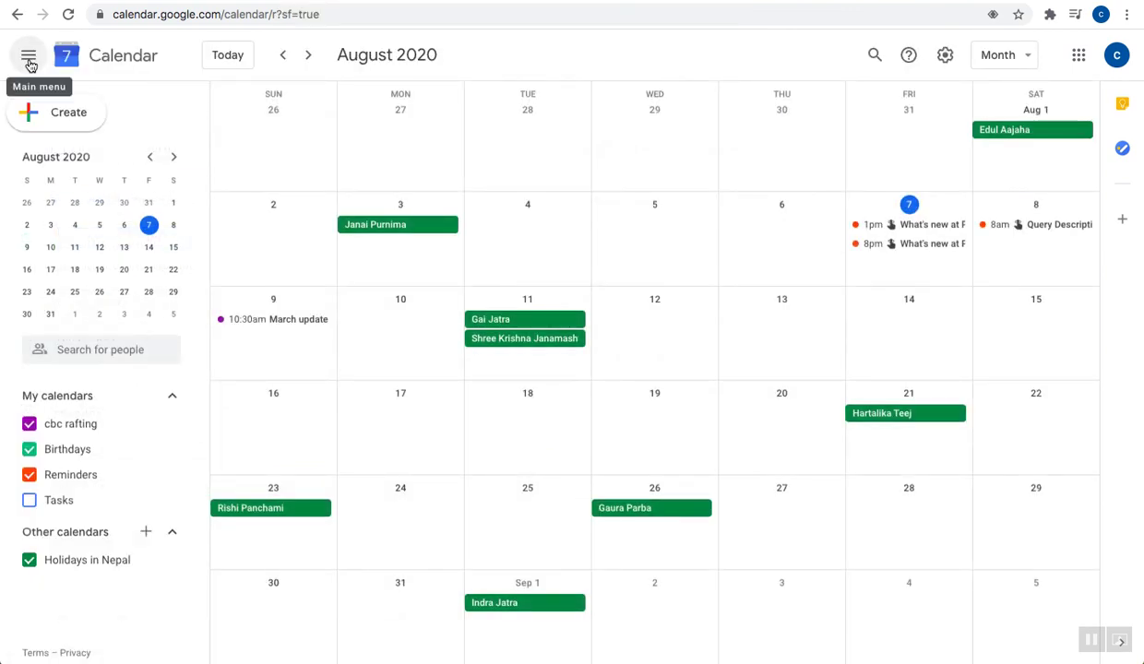